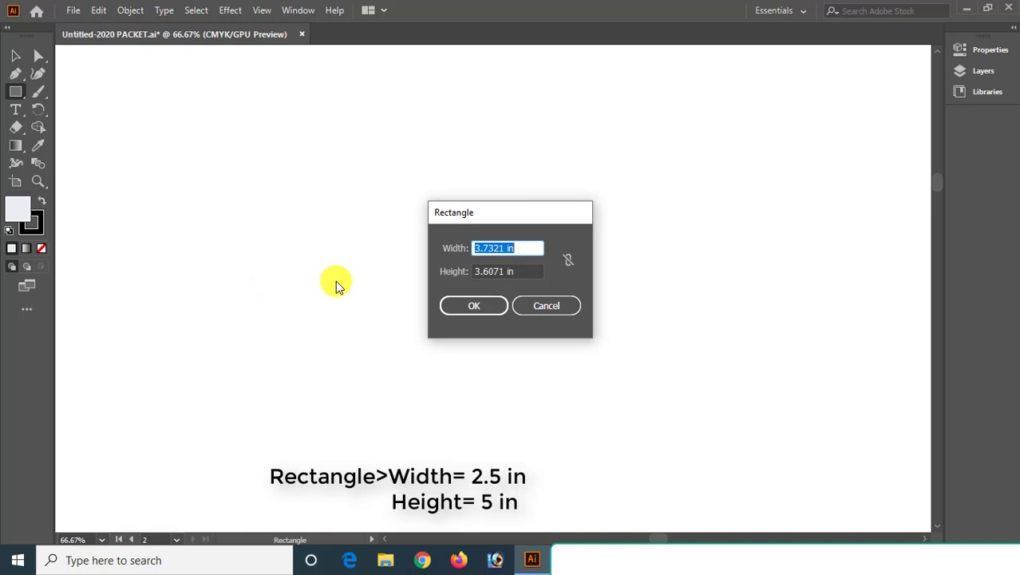
Create a rectangle 2.5 in wide and 5 in high
text(2.5)
key(Tab)
text(2)
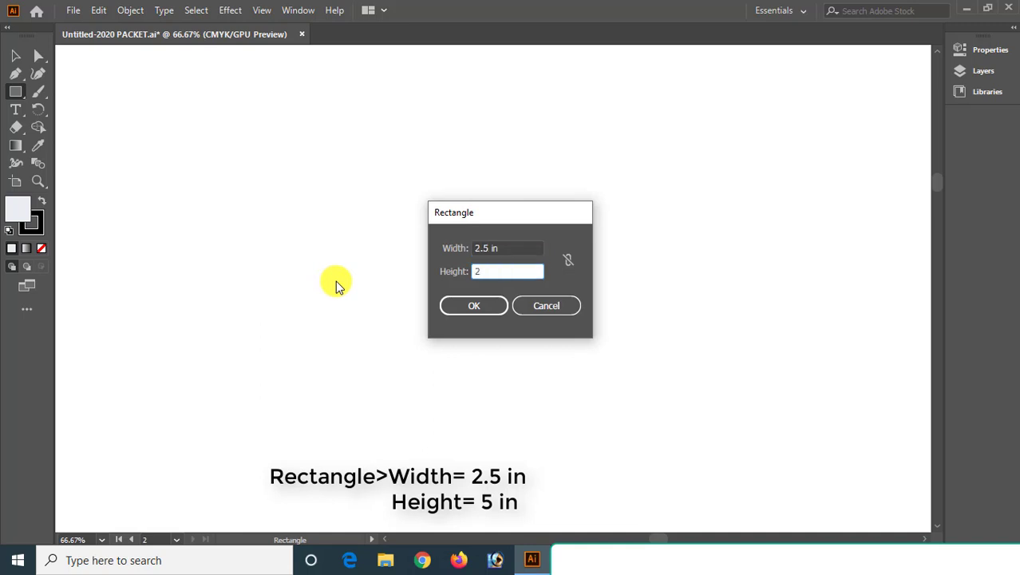
key(BackSpace)
text(5)
key(Return)
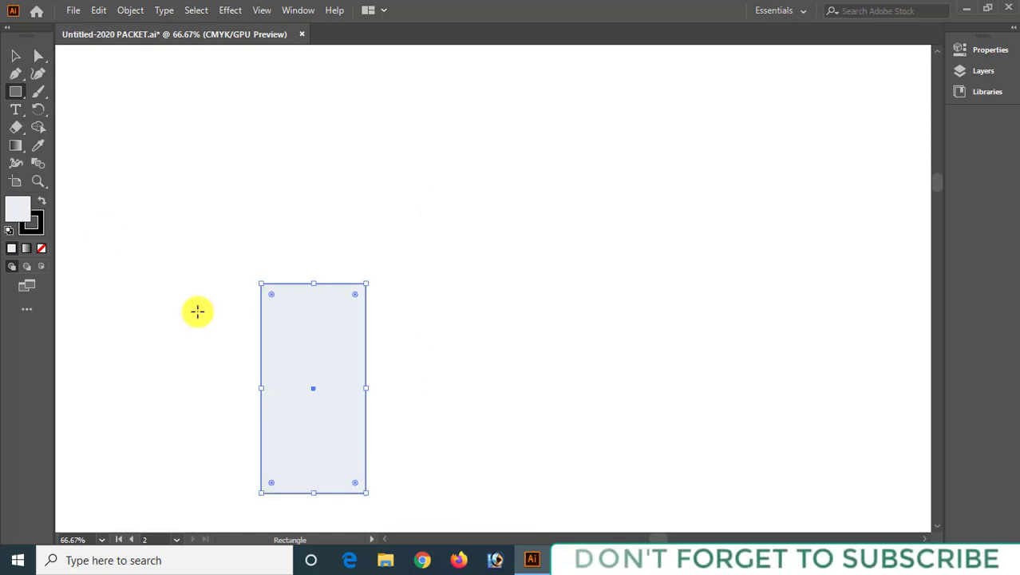
Duplicate the rectangle edge to edge to its right, repeating the copy to form a row of five equal panels
click(14, 55)
drag(305, 436, 337, 366)
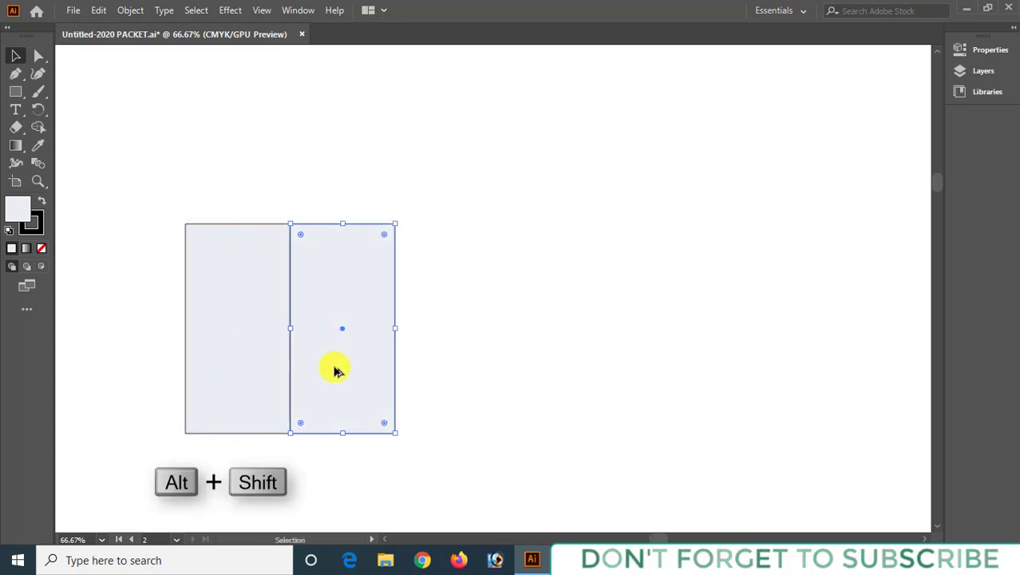
key(ctrl+d)
key(ctrl+d)
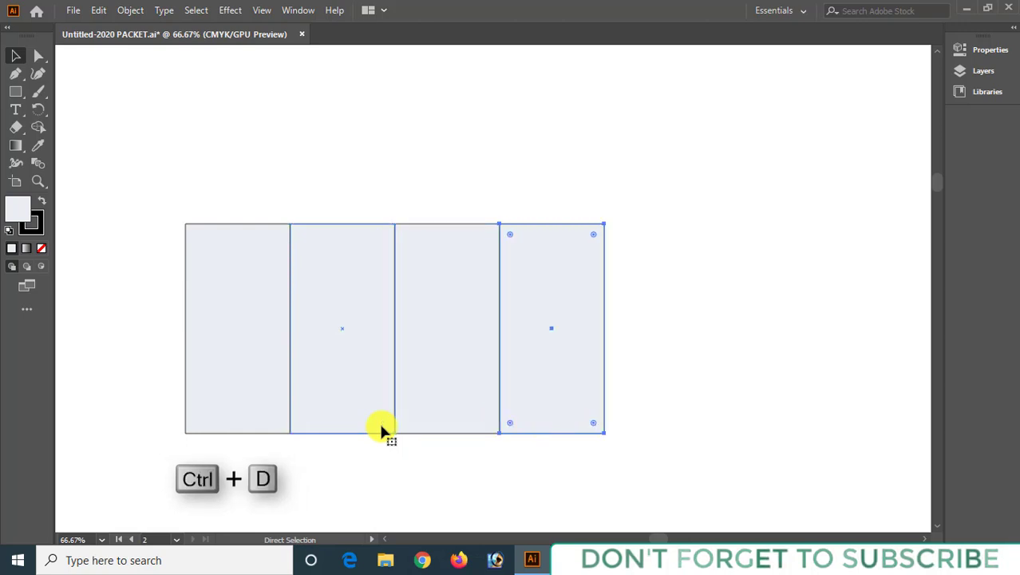
key(ctrl+d)
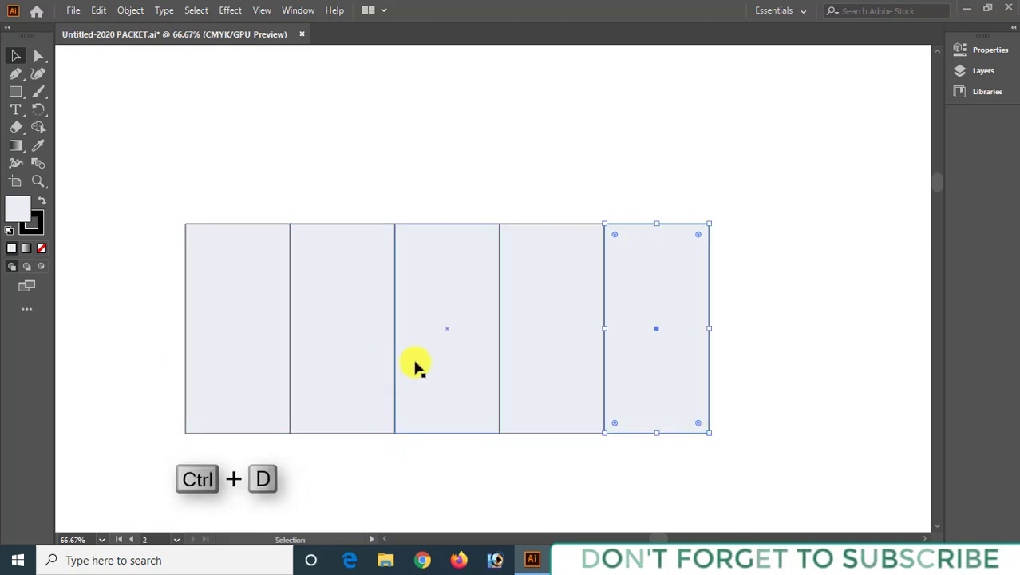
Set the leftmost panel's width to 0.5 in, using its middle-right reference point as the fixed side
click(235, 348)
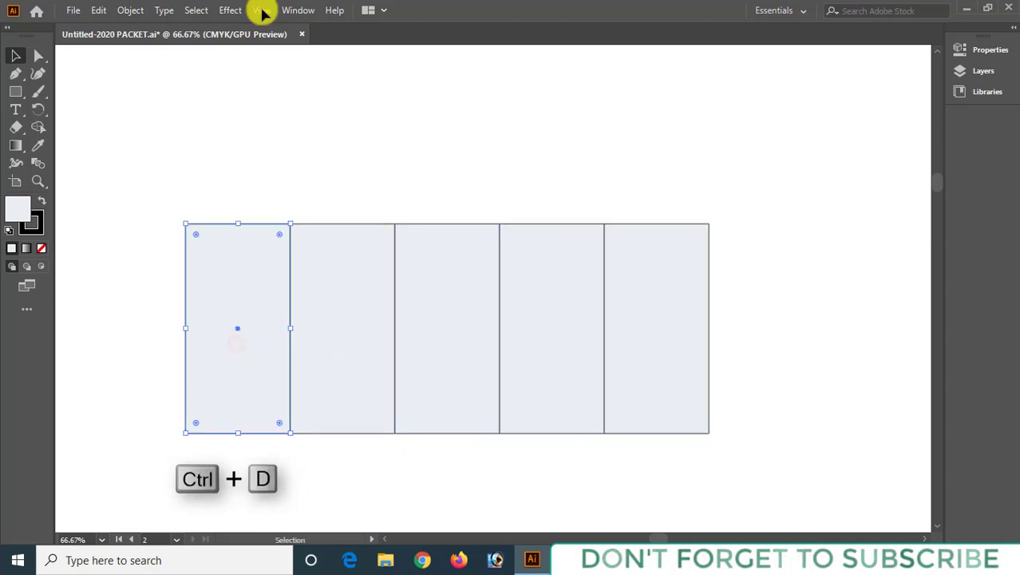
click(296, 11)
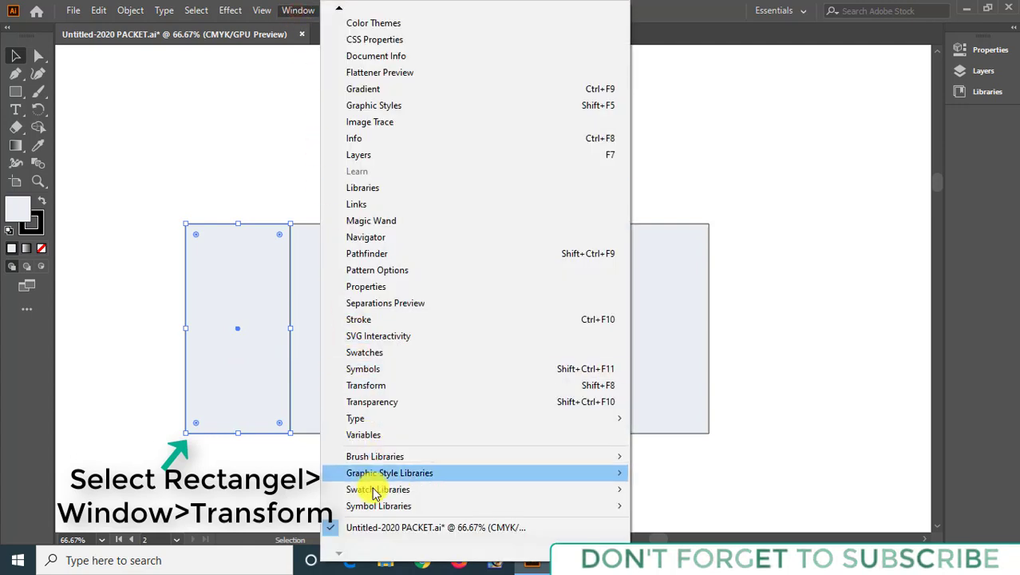
click(399, 386)
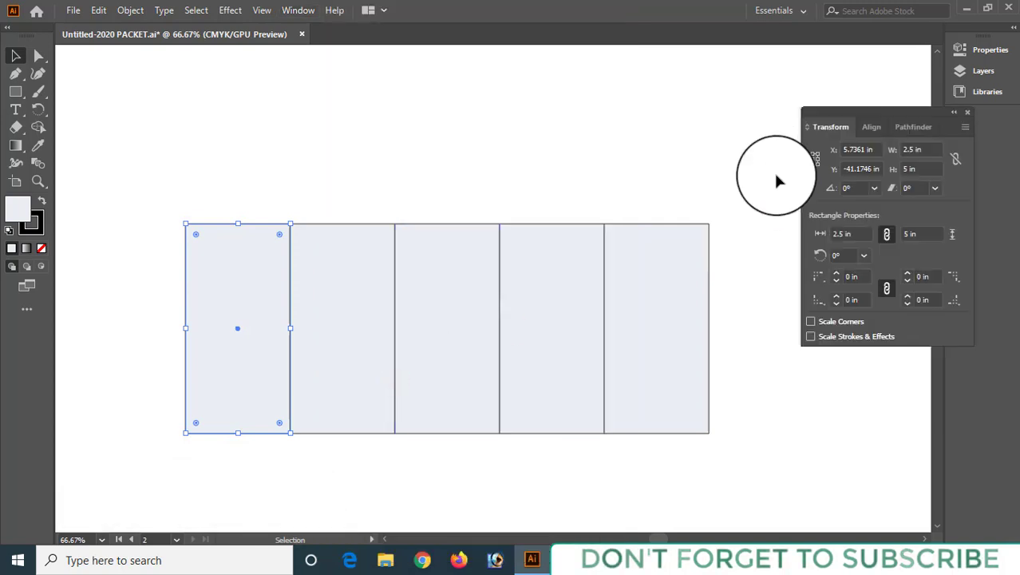
click(818, 158)
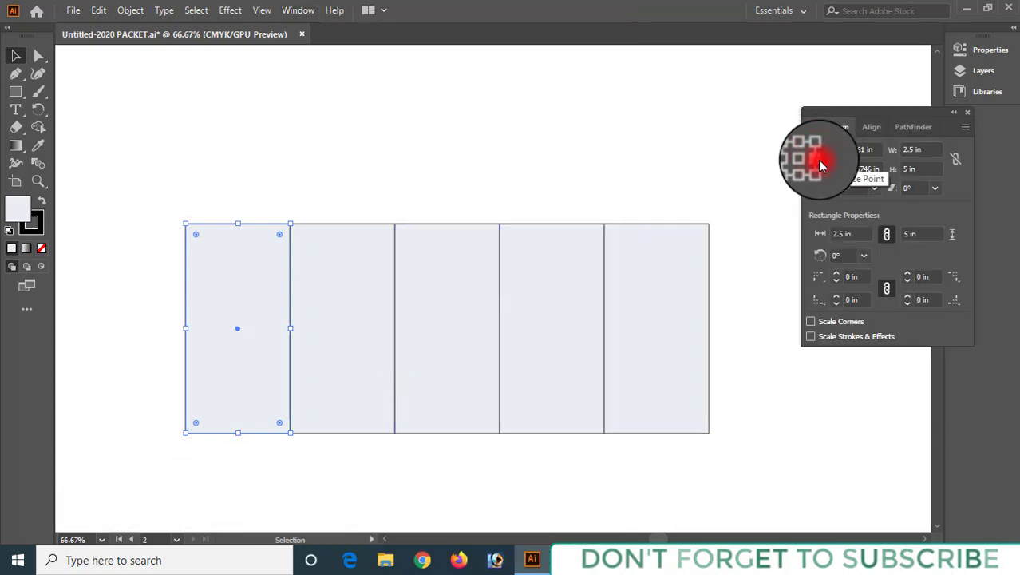
click(917, 149)
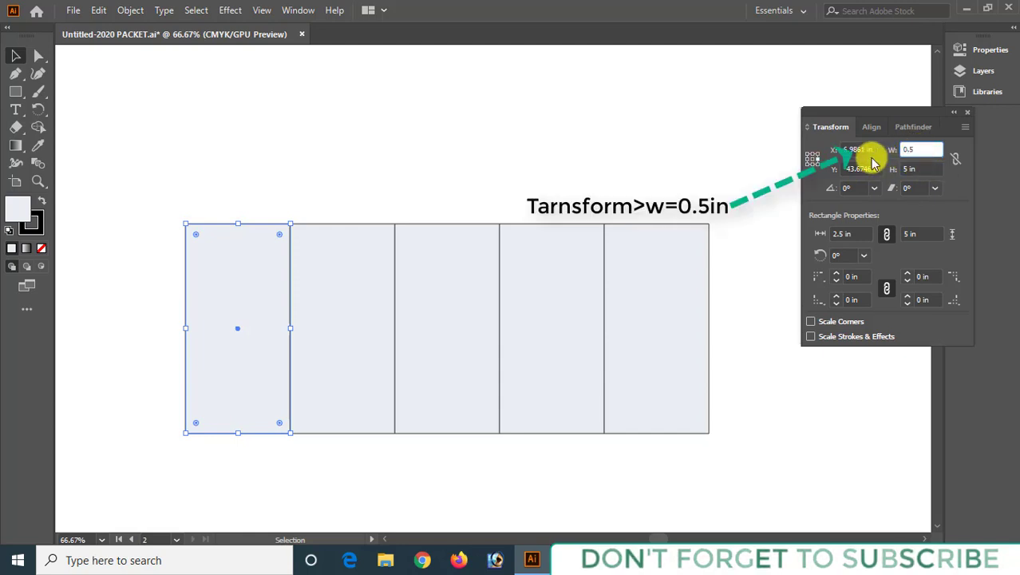
key(Return)
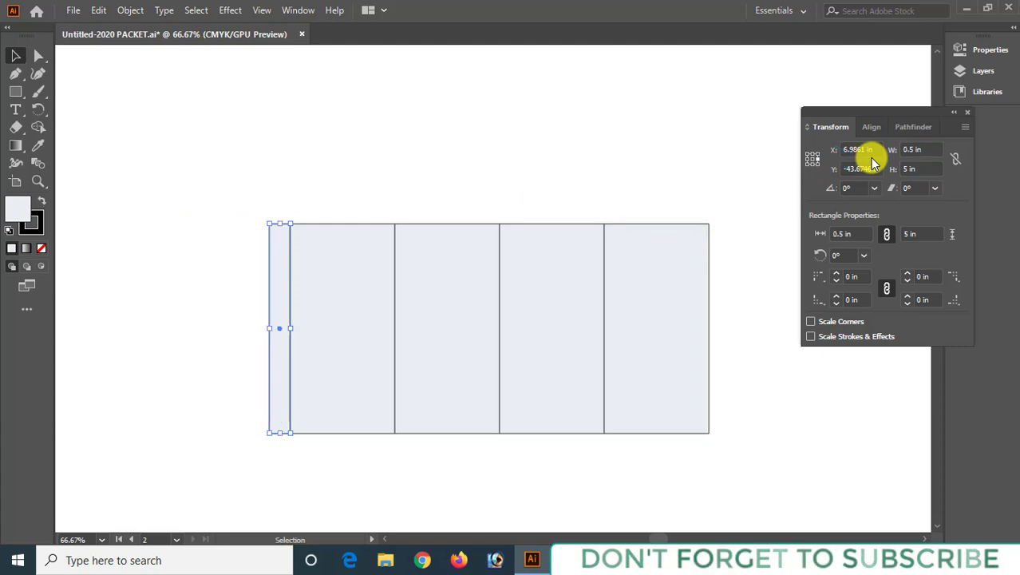
Copy the first wide panel directly above itself and set the copy's height to 2.5 in from its bottom-centre reference point
click(336, 314)
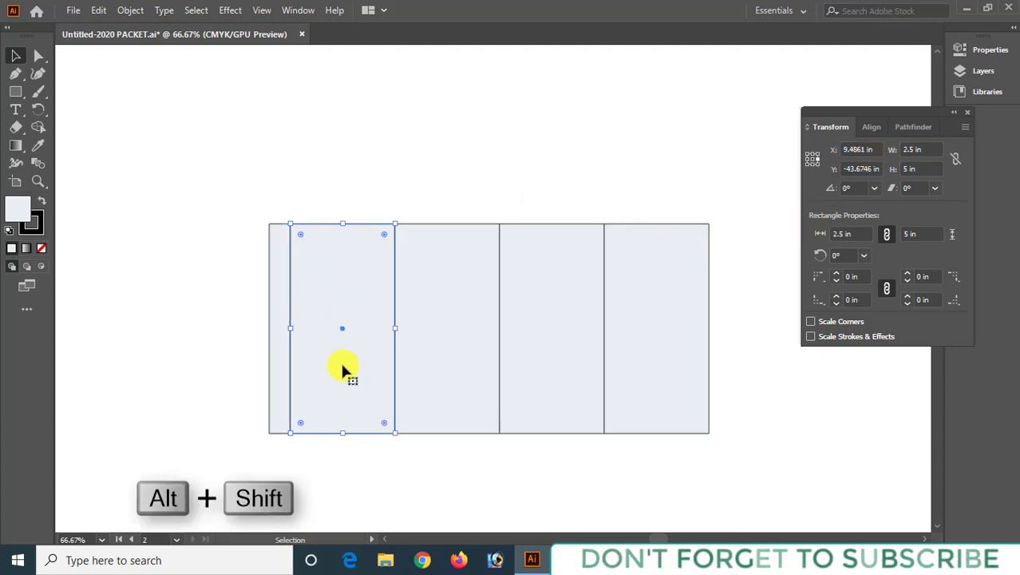
drag(343, 369, 367, 160)
scroll(368, 221, up, 2)
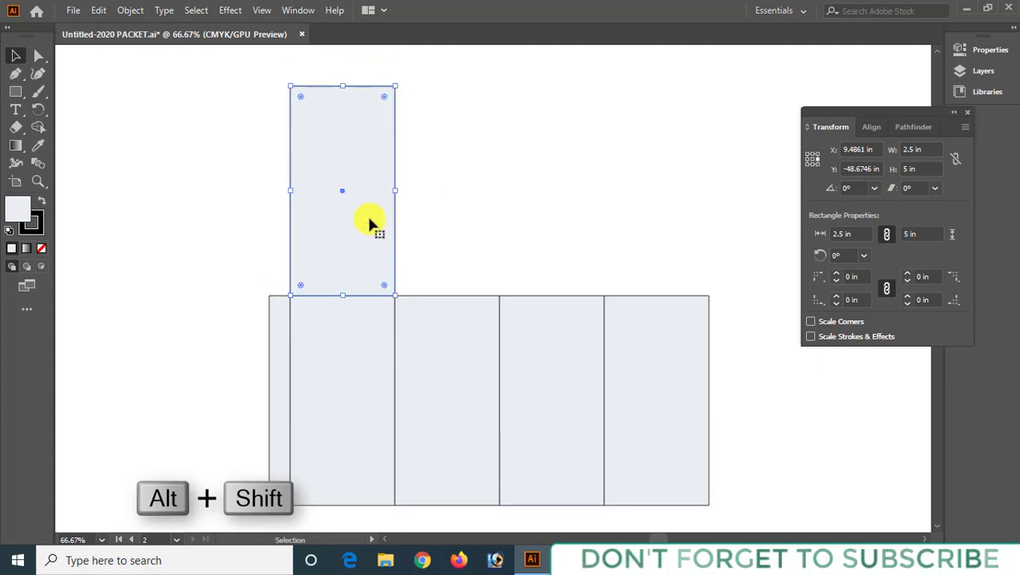
click(812, 166)
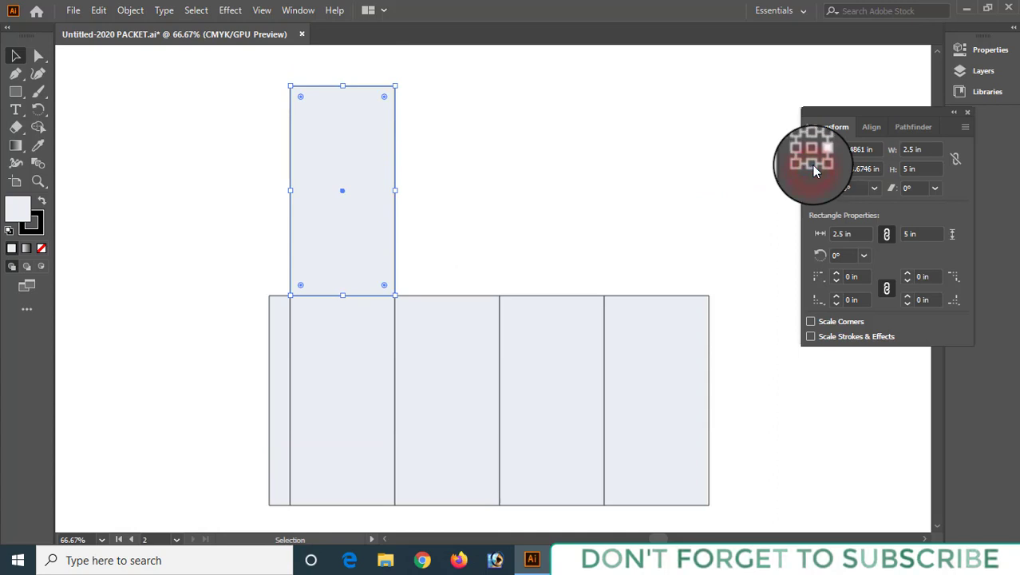
click(941, 169)
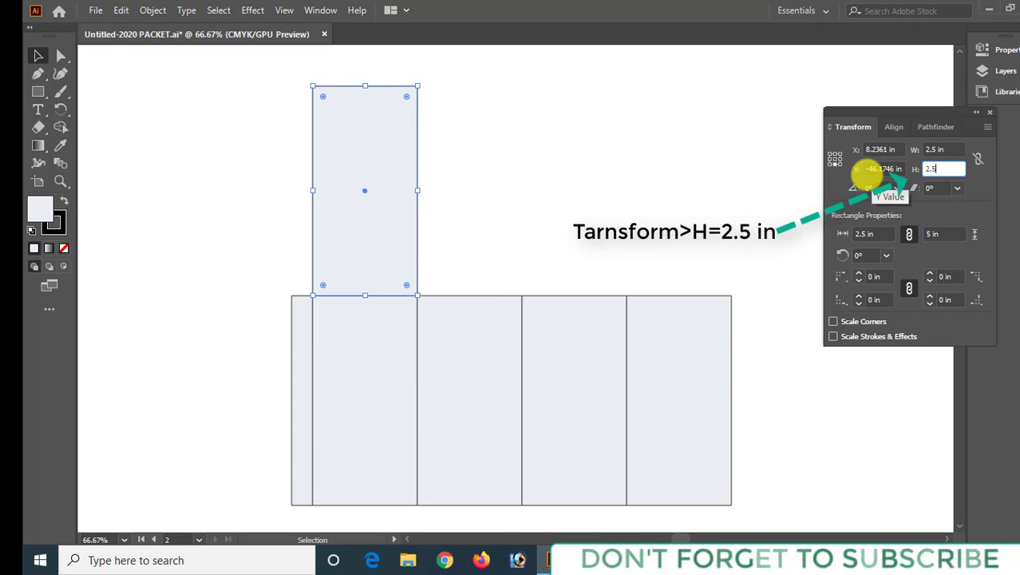
text(2.5)
key(Return)
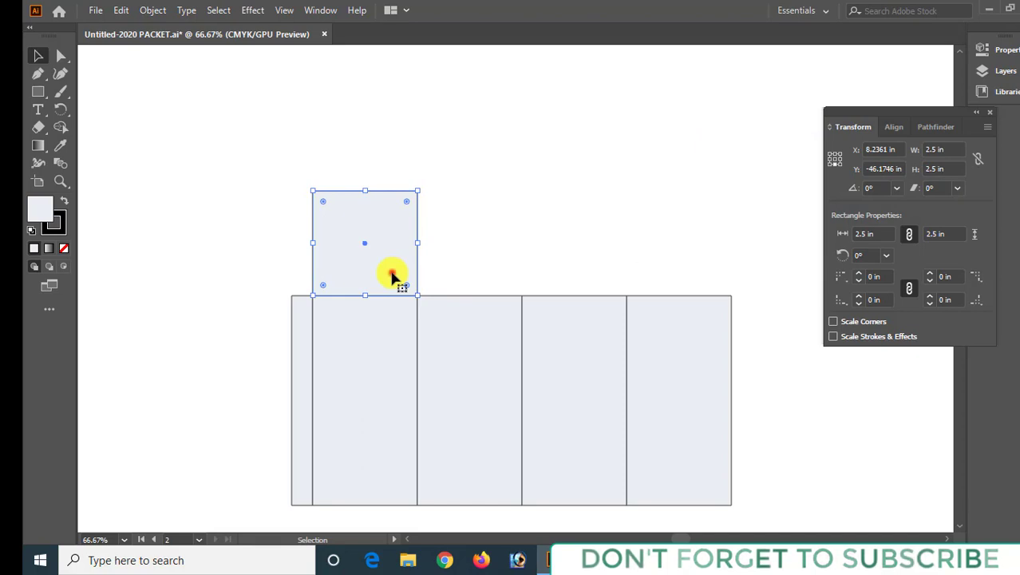
Copy the 2.5 in square flap directly above itself and set the copy's height to 0.5 in
drag(392, 276, 403, 173)
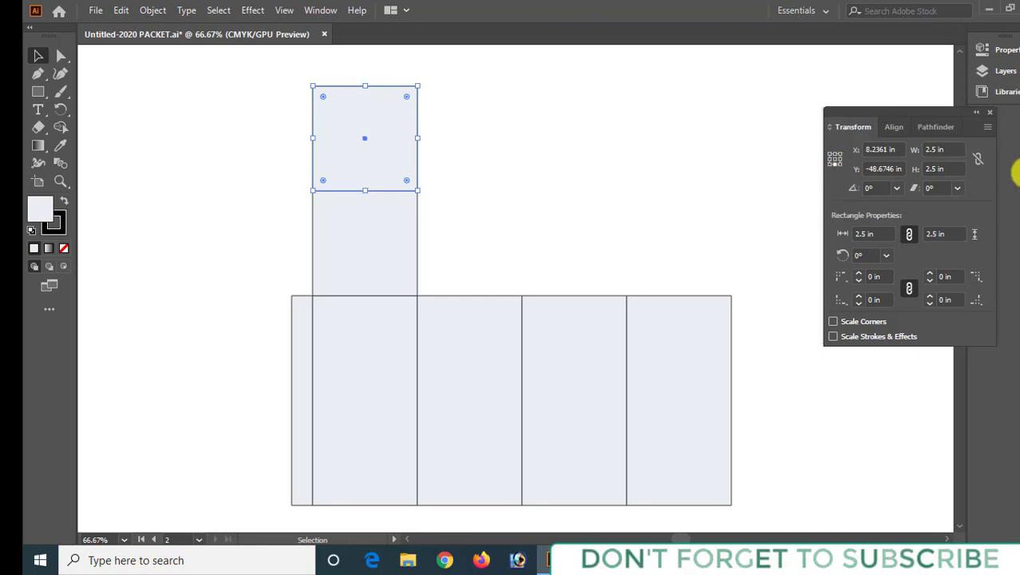
click(951, 170)
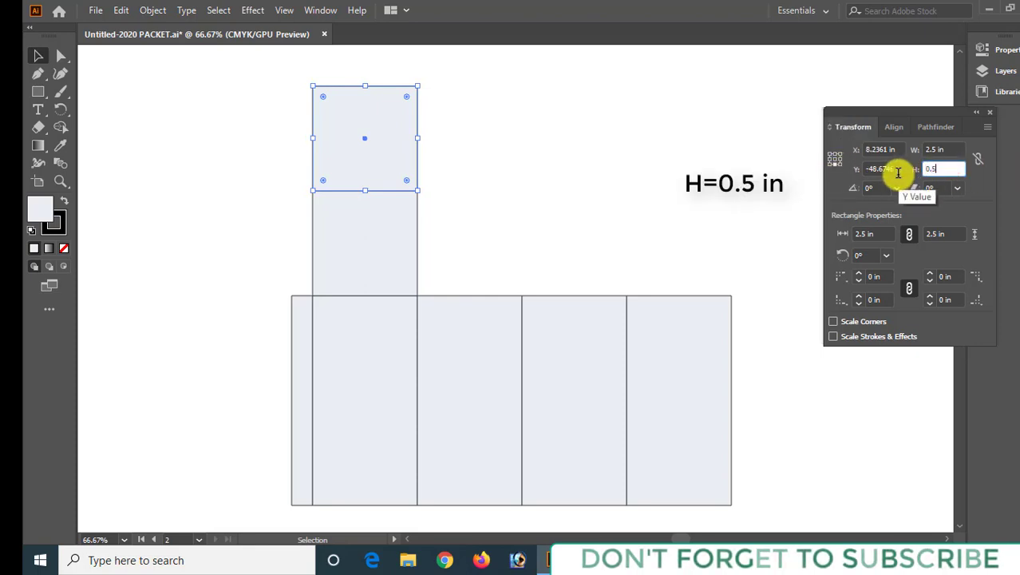
text(0.5)
key(Return)
click(539, 239)
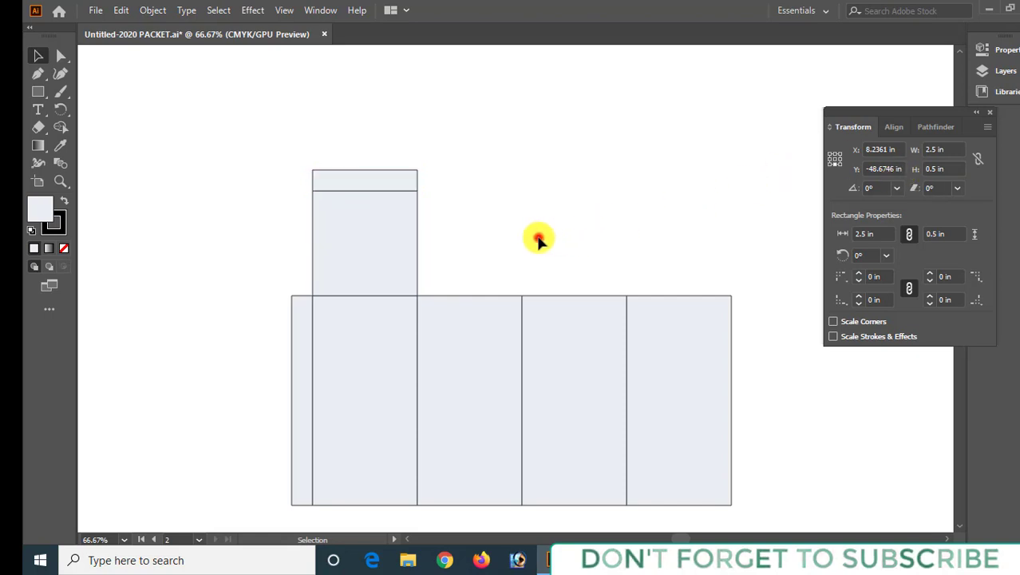
Copy the square flap onto the upper edge of the last panel and set the copy's height to 1.30 in
click(367, 255)
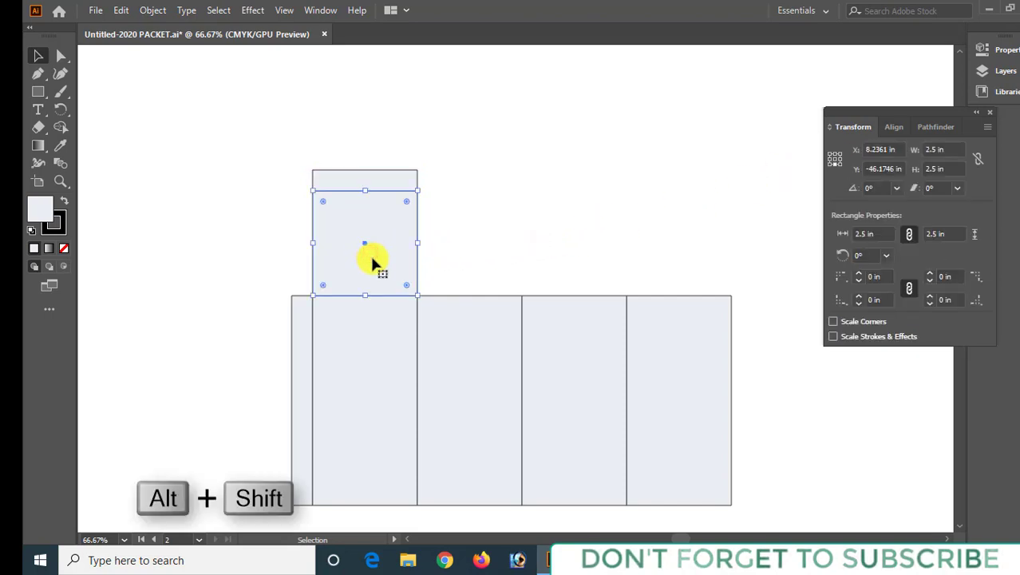
drag(378, 261, 685, 258)
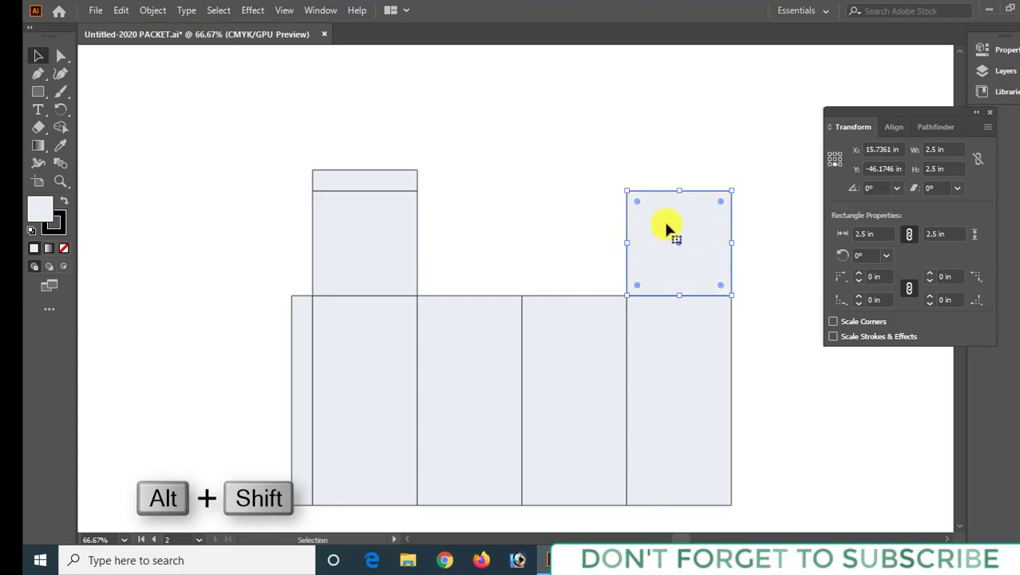
click(950, 168)
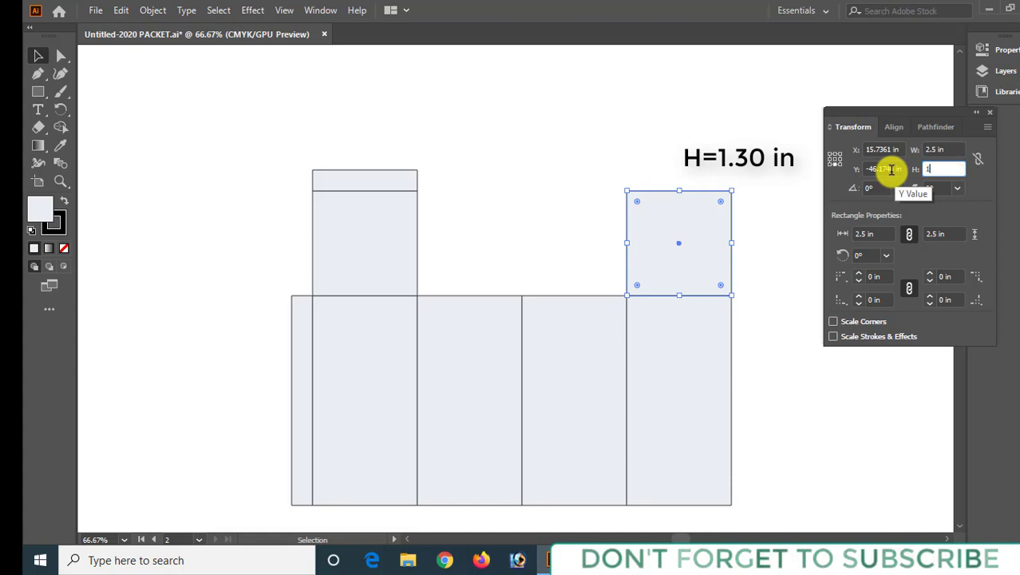
text(1.)
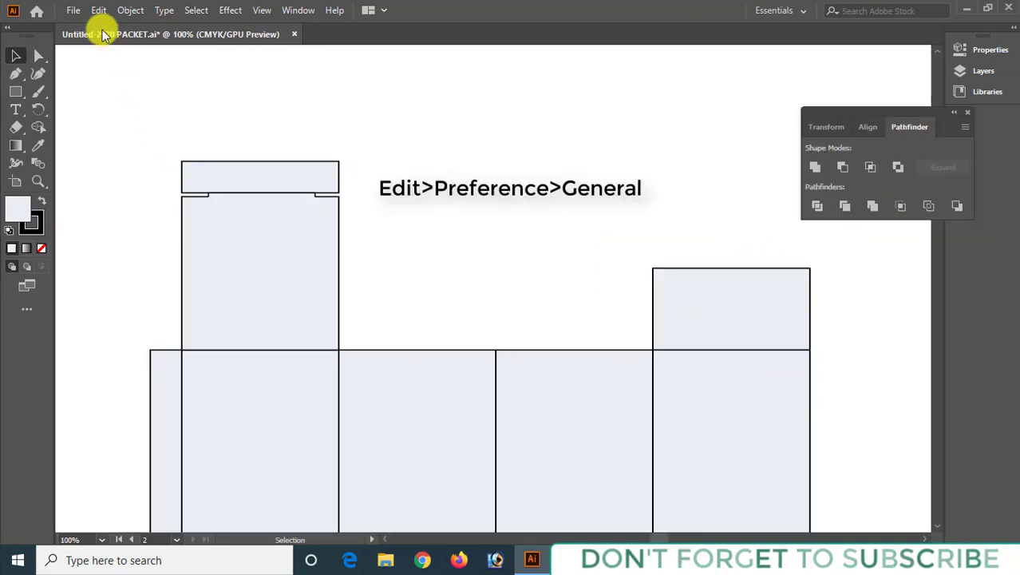
In the general preferences, set the corner radius to 1.80 in and the keyboard increment to 0.30 in
click(99, 10)
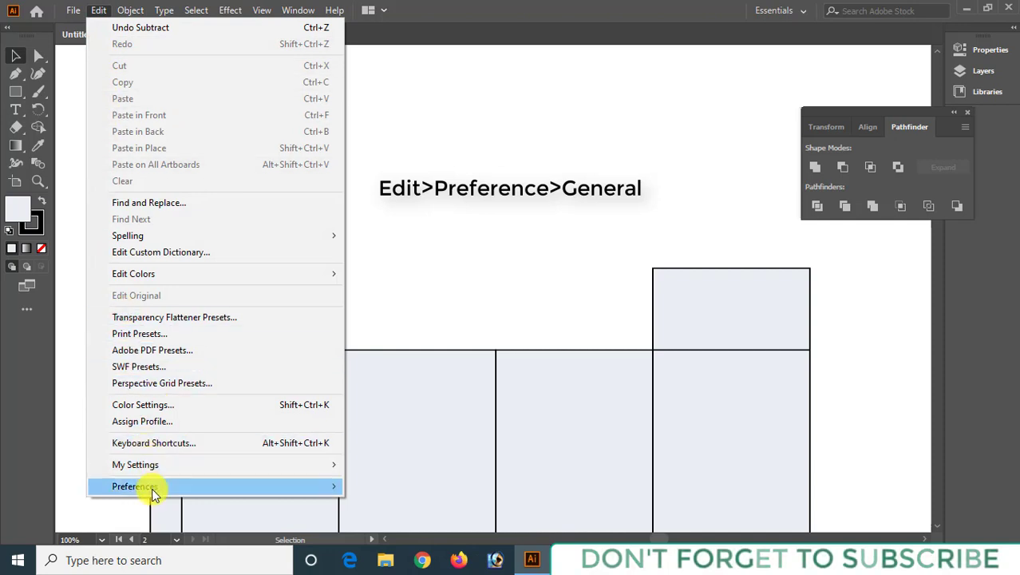
mouse_move(153, 493)
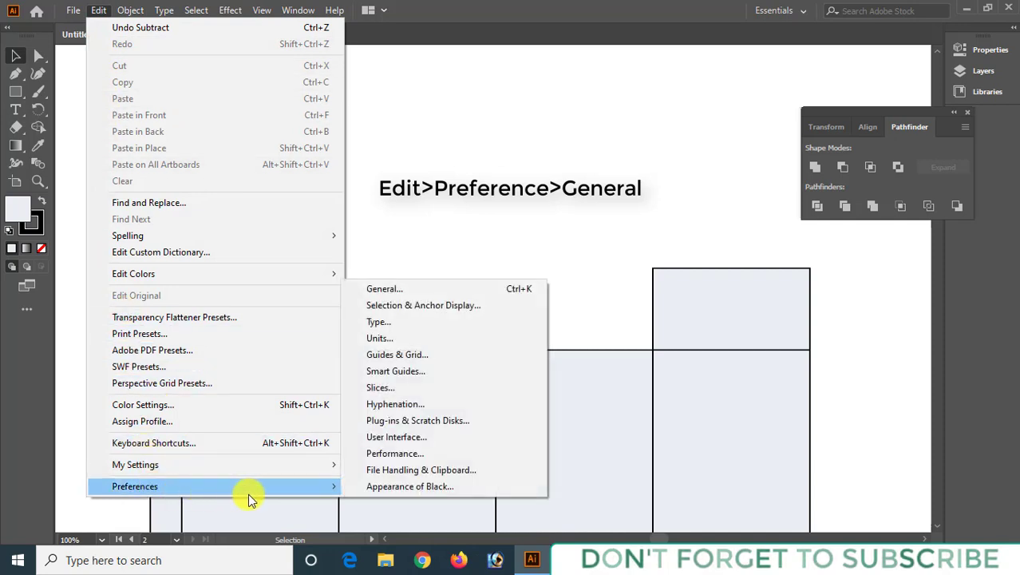
click(413, 291)
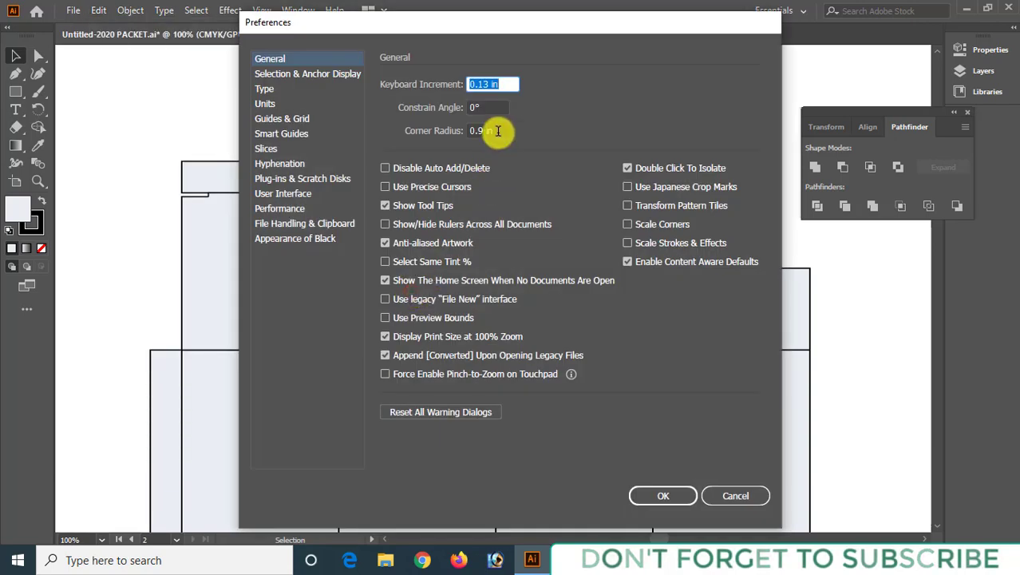
click(498, 131)
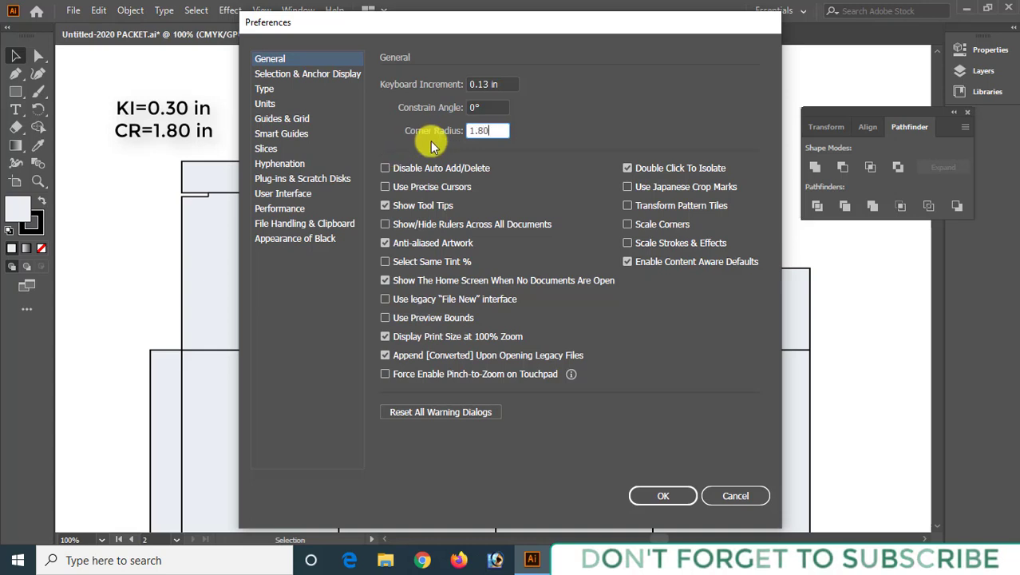
drag(492, 84, 457, 91)
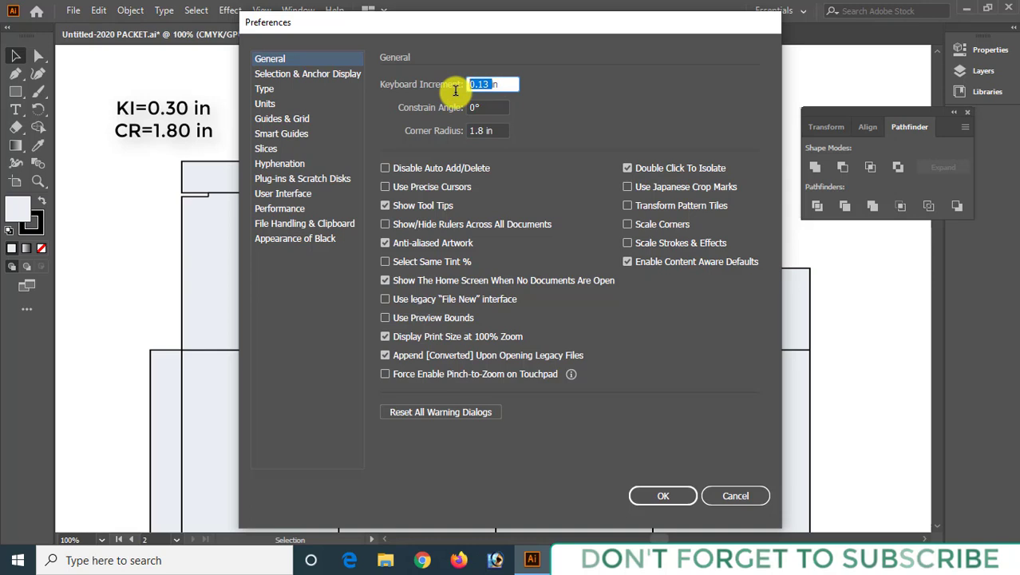
text(.)
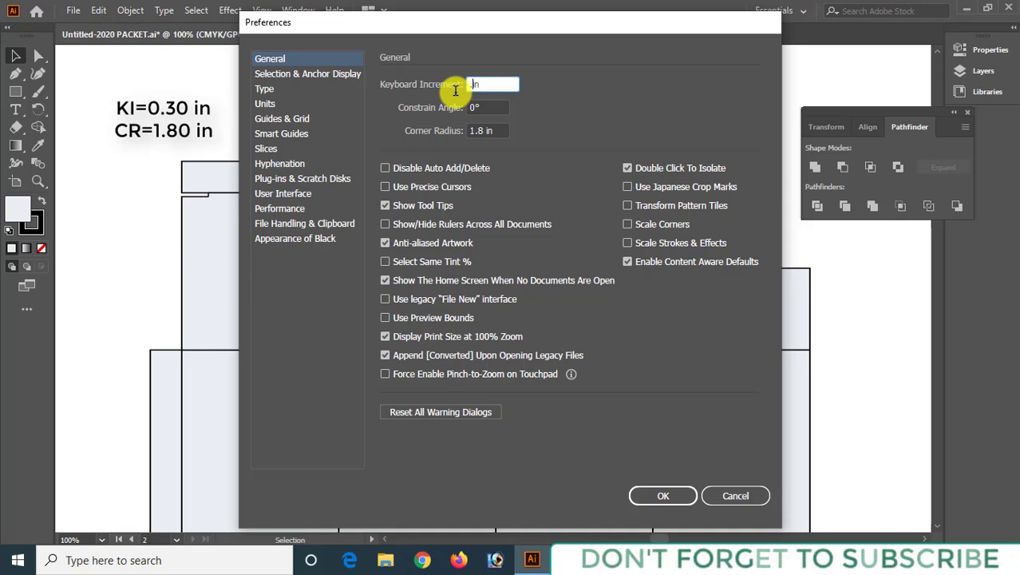
key(BackSpace)
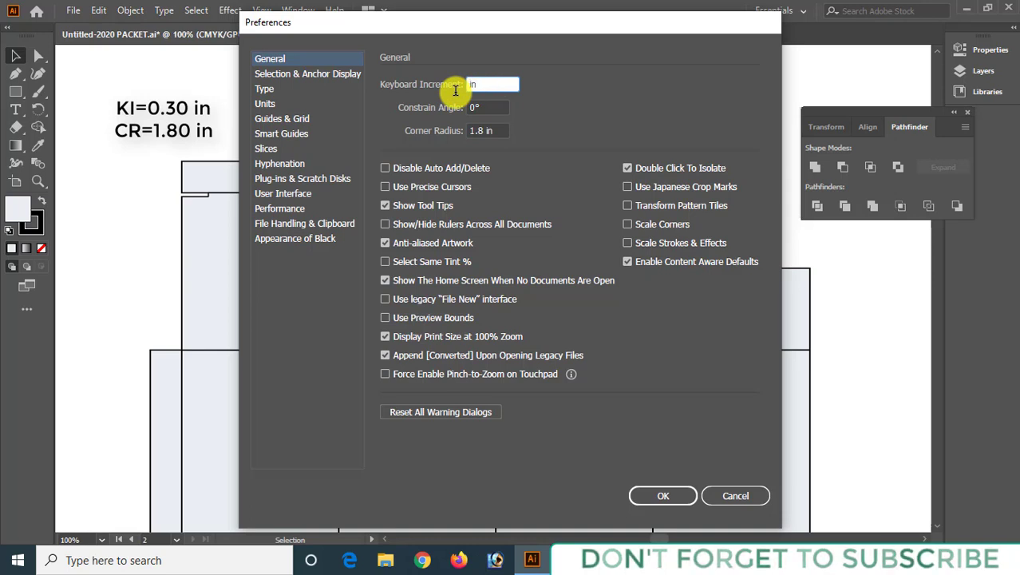
text(0.)
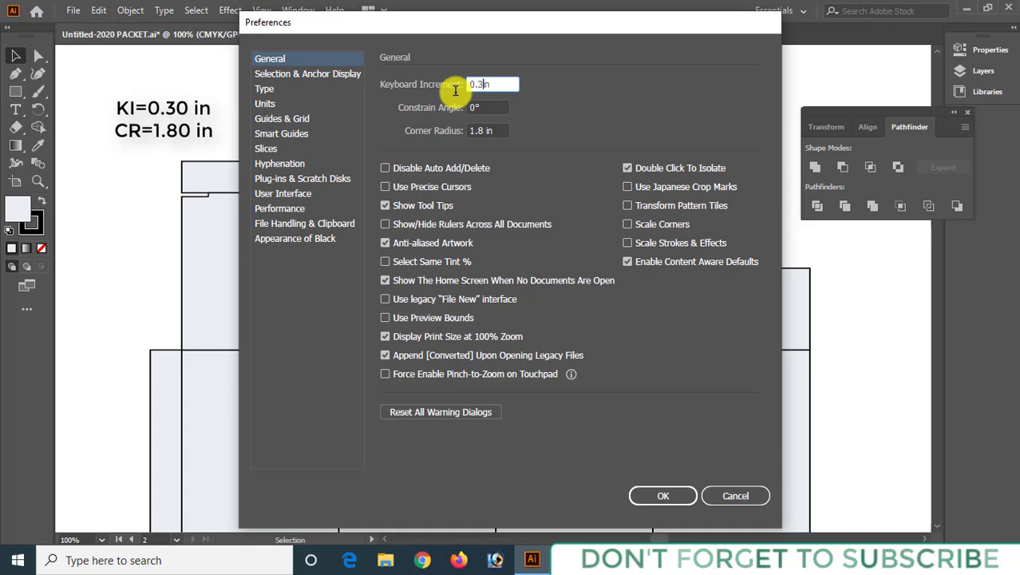
text(30)
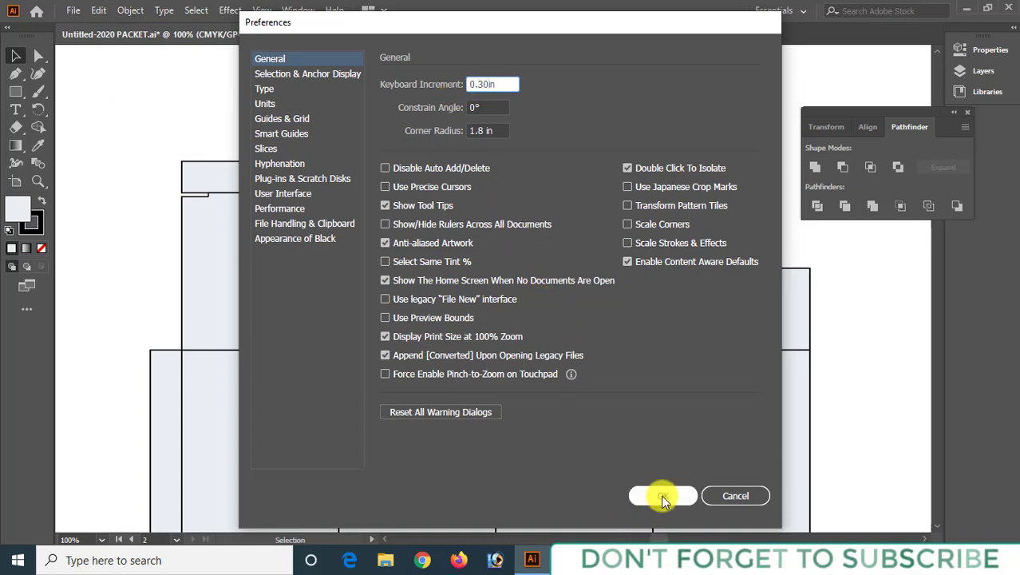
click(664, 497)
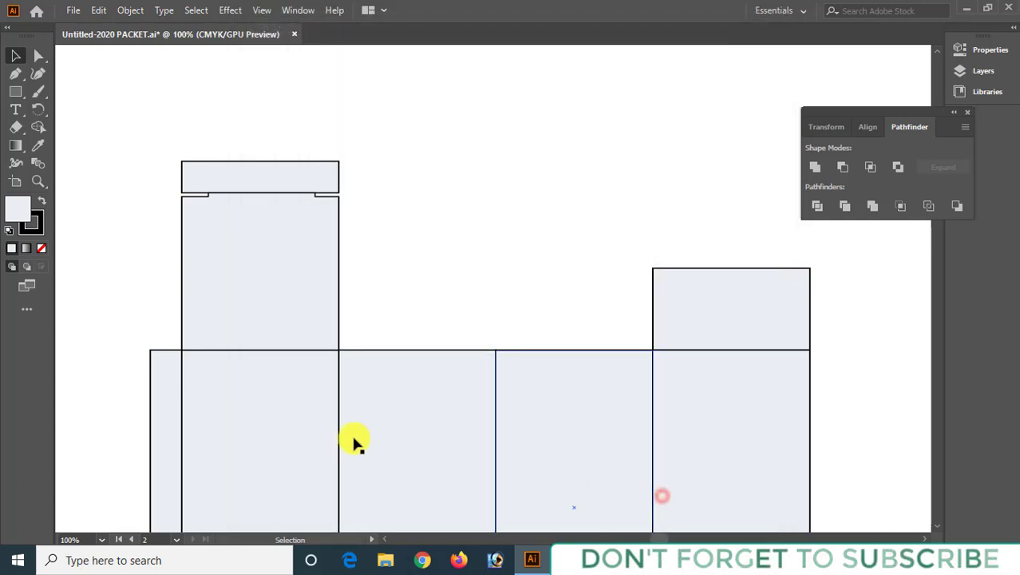
Select only the upper-left anchor point of the narrow top flap and nudge it right by one keyboard increment
click(189, 179)
click(190, 137)
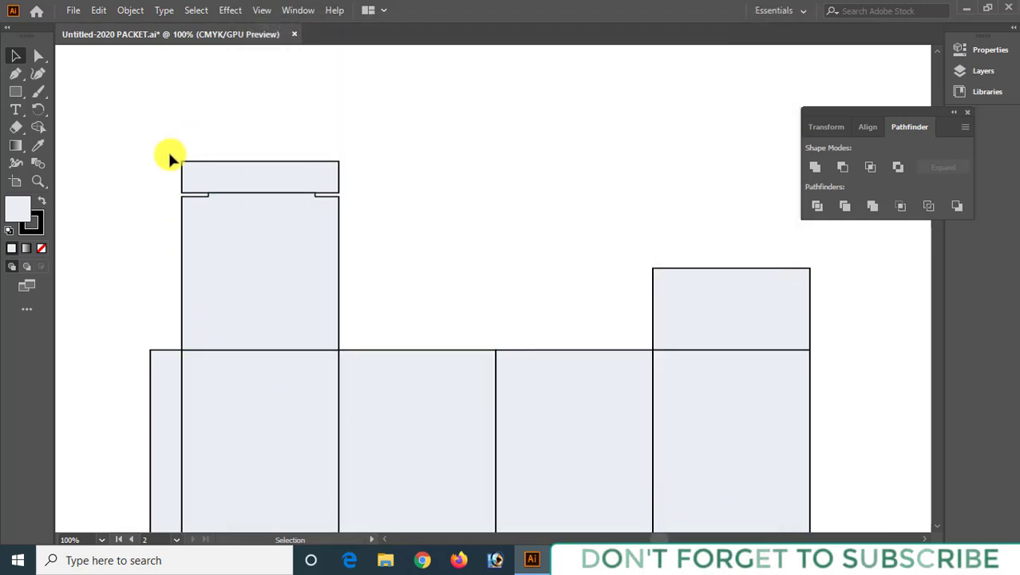
click(38, 55)
drag(167, 149, 198, 177)
key(Right)
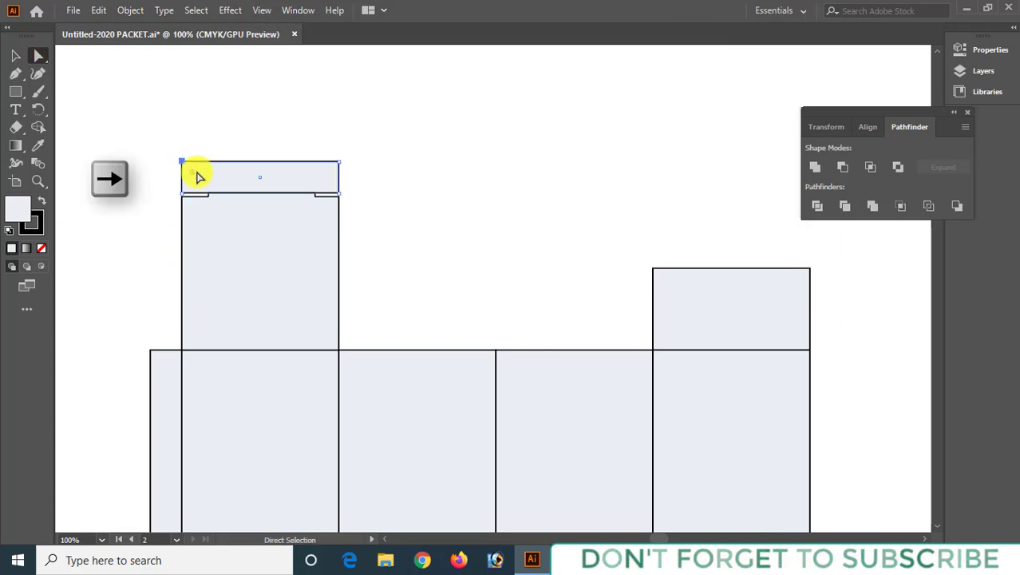
Taper the narrow top flap by nudging its upper-left anchor right and its upper-right anchor left, one keyboard increment each
key(Right)
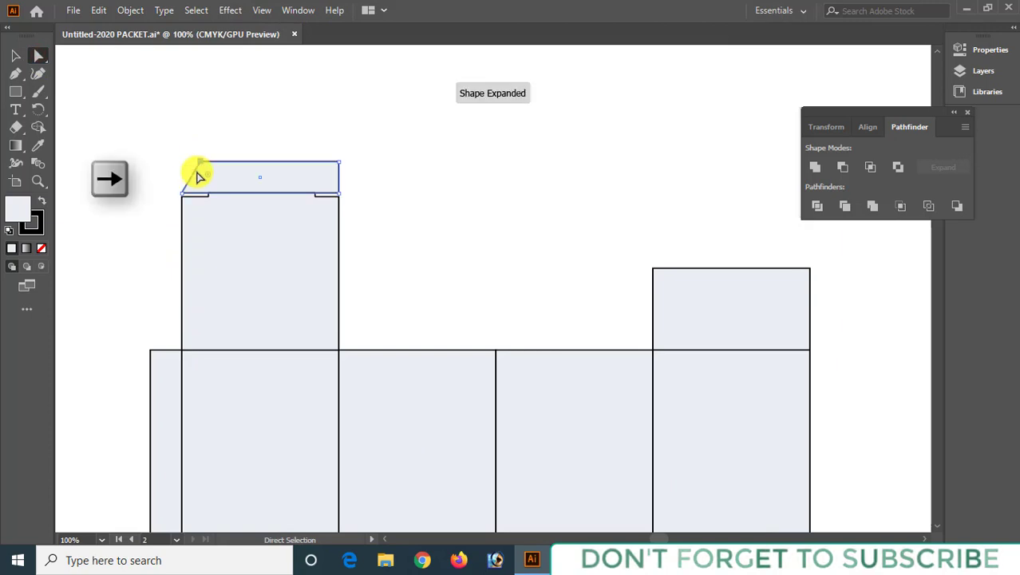
drag(330, 149, 346, 172)
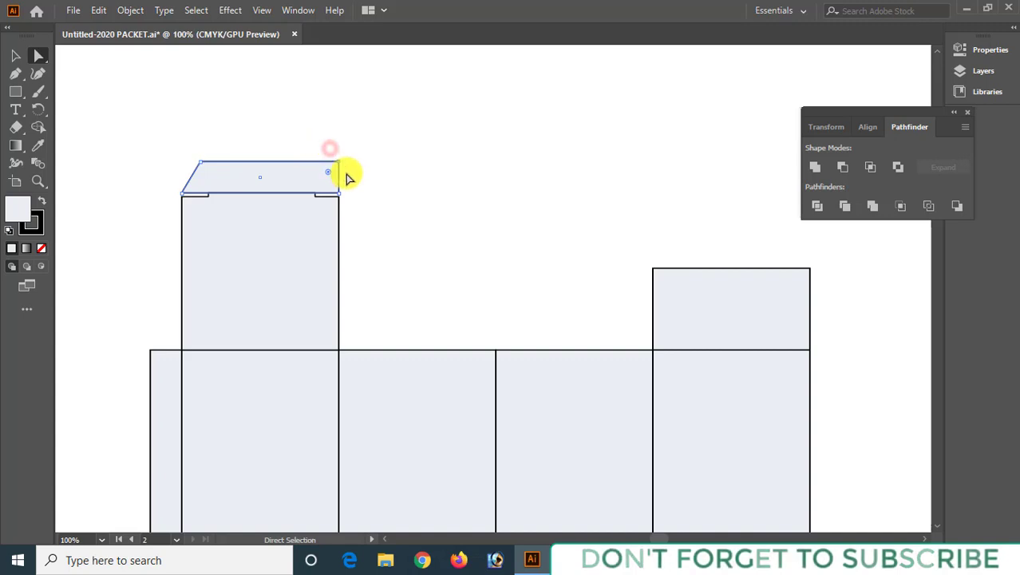
key(Left)
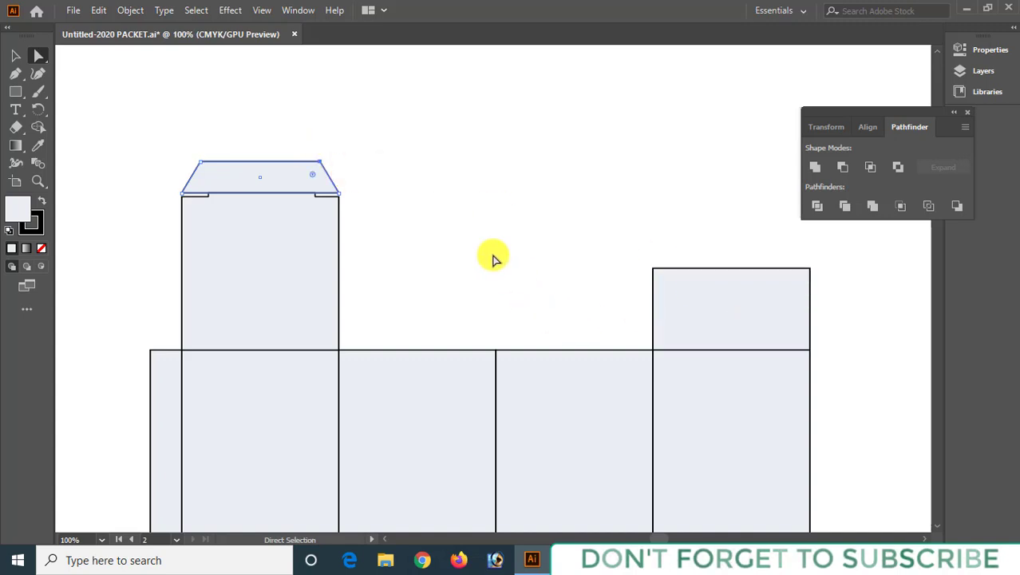
Bevel the glue flap by nudging its upper-left anchor down and its lower-left anchor up, one keyboard increment each
scroll(494, 257, down, 3)
scroll(494, 257, down, 3)
drag(128, 114, 161, 152)
key(Down)
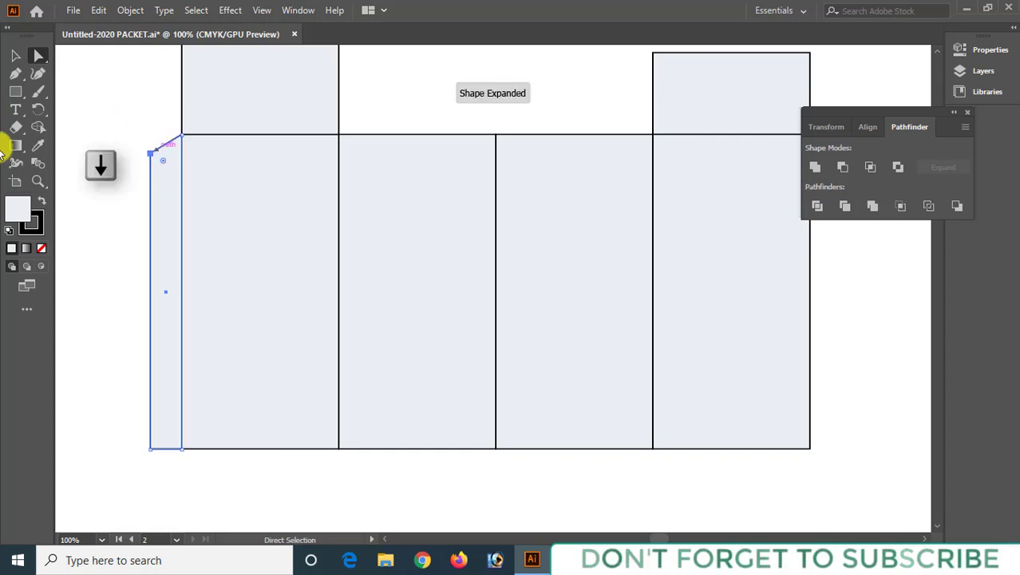
drag(143, 439, 157, 454)
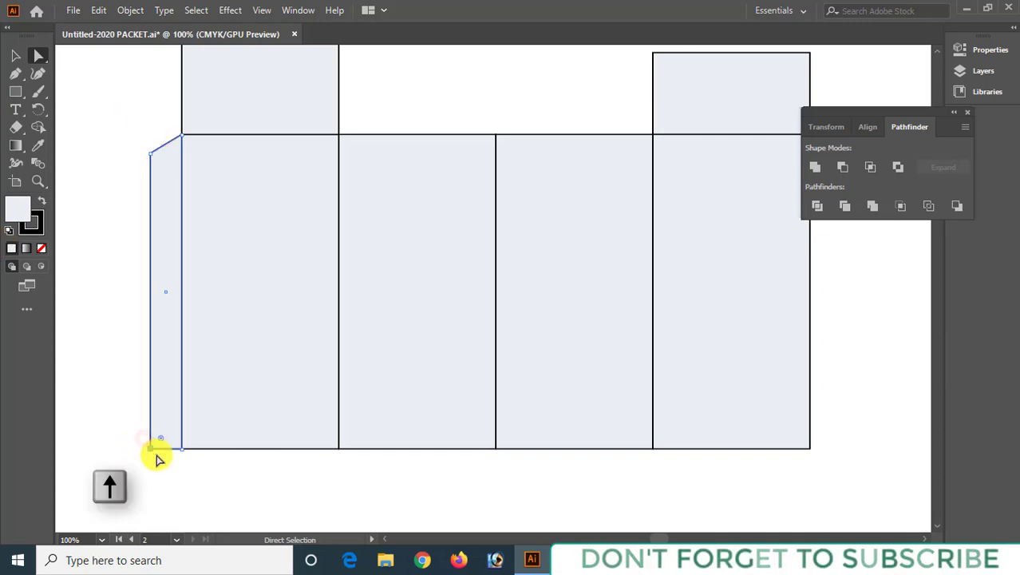
scroll(181, 445, up, 5)
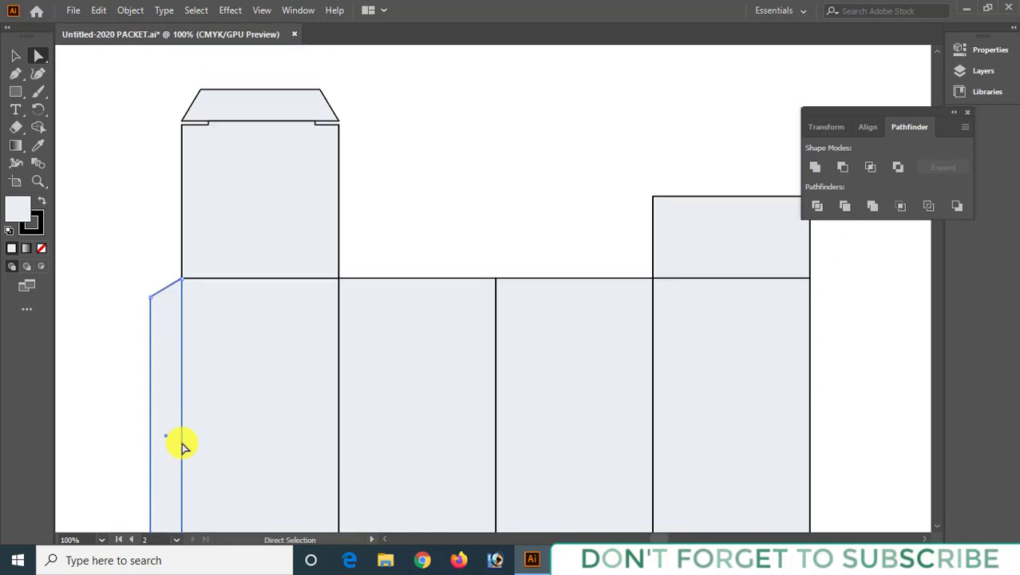
Add two anchor points on each side edge of the last panel's top flap, one at mid-height and one halfway below it
click(16, 55)
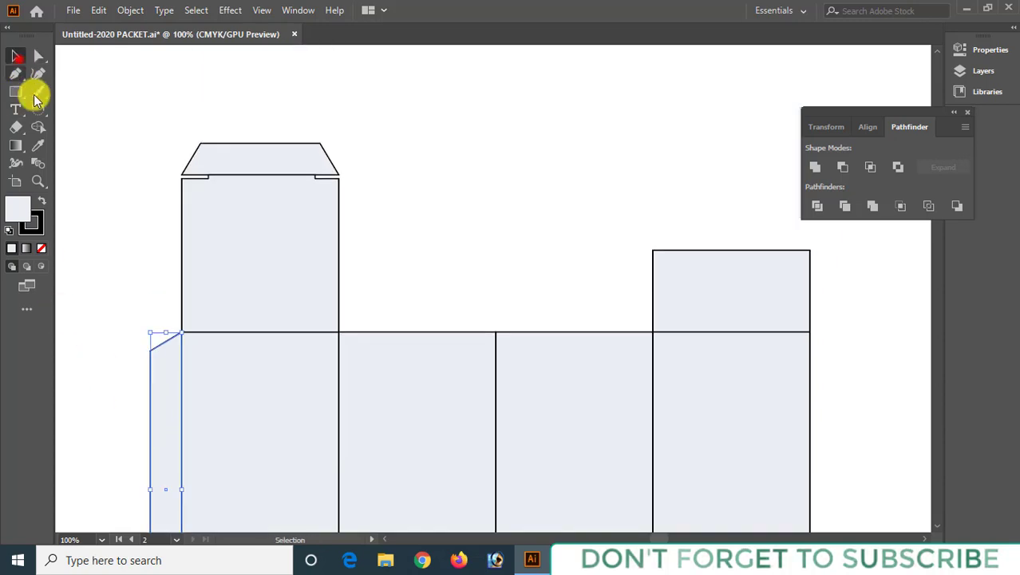
click(441, 298)
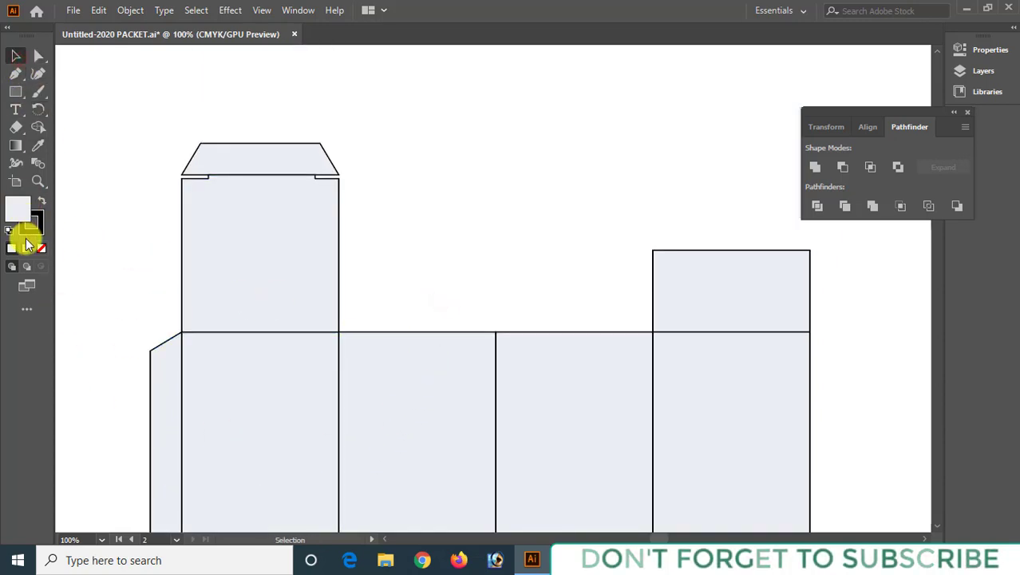
click(29, 311)
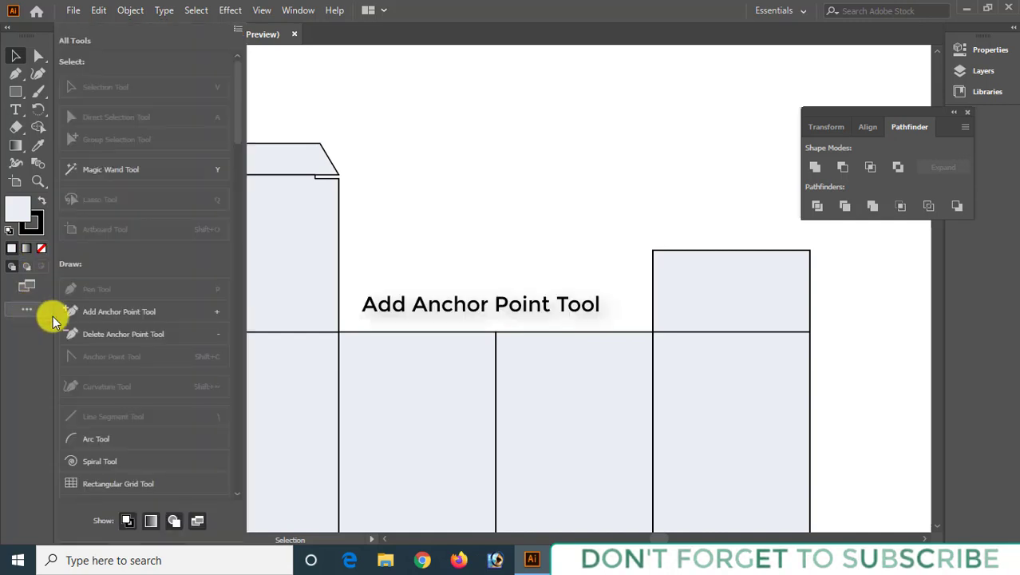
click(139, 314)
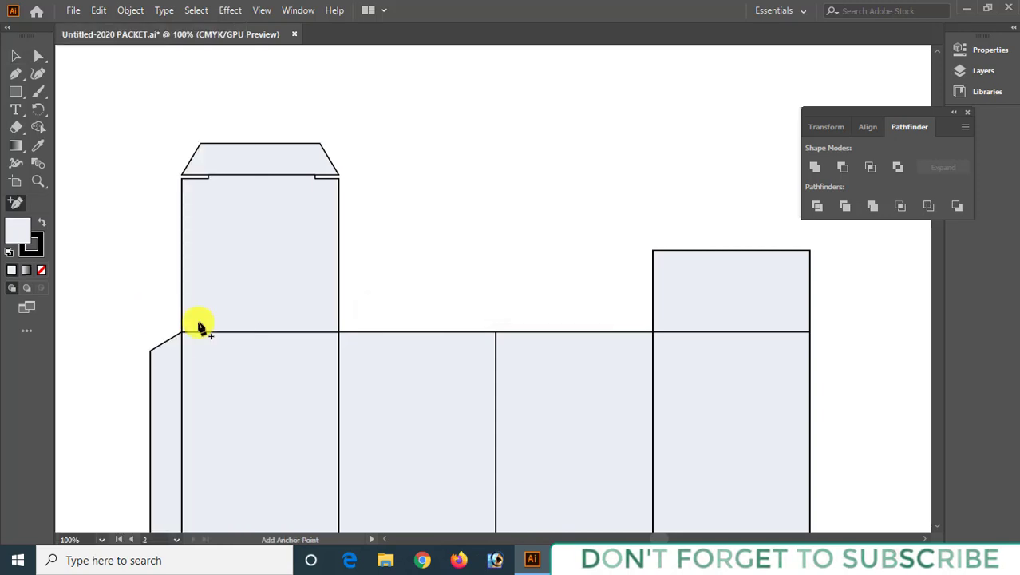
click(652, 311)
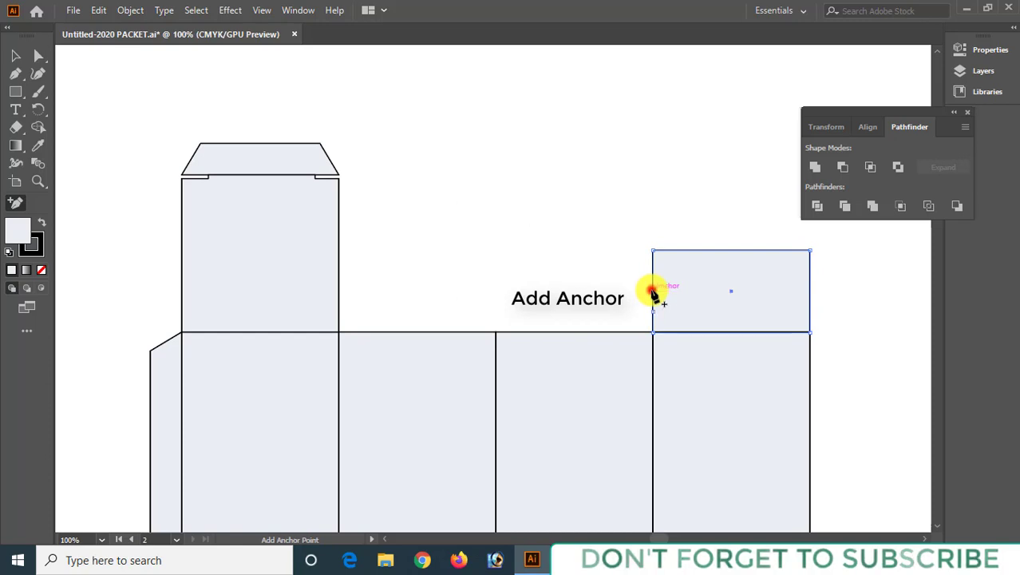
click(652, 291)
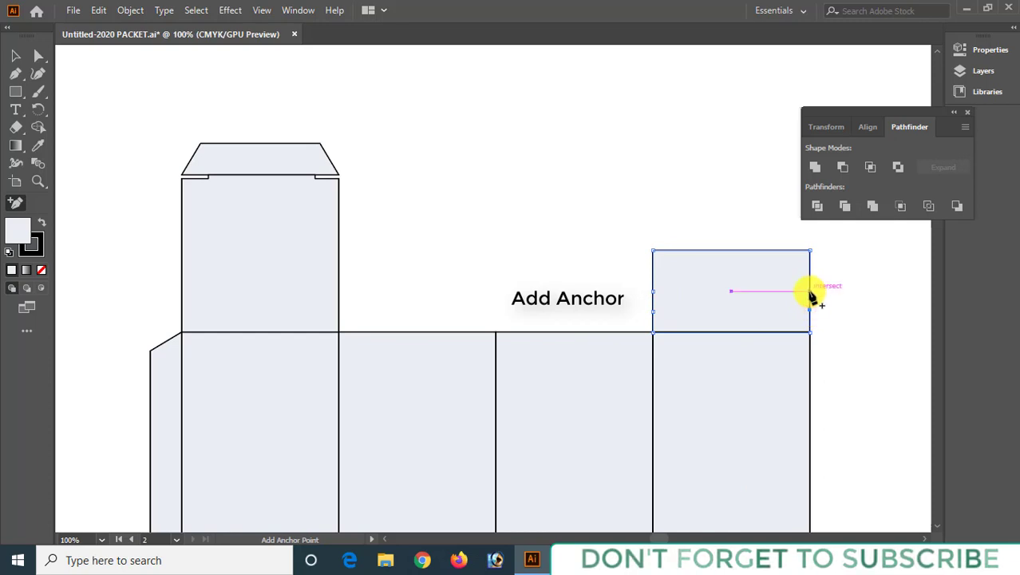
click(810, 291)
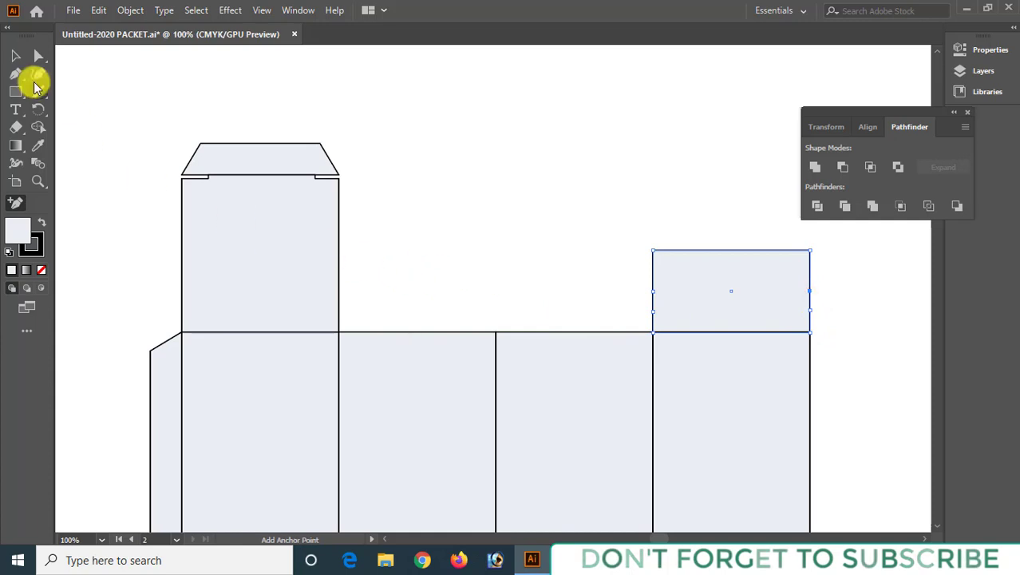
Move the two upper anchors on each side of the last panel's top flap inward by one keyboard increment
click(36, 56)
drag(623, 234, 662, 301)
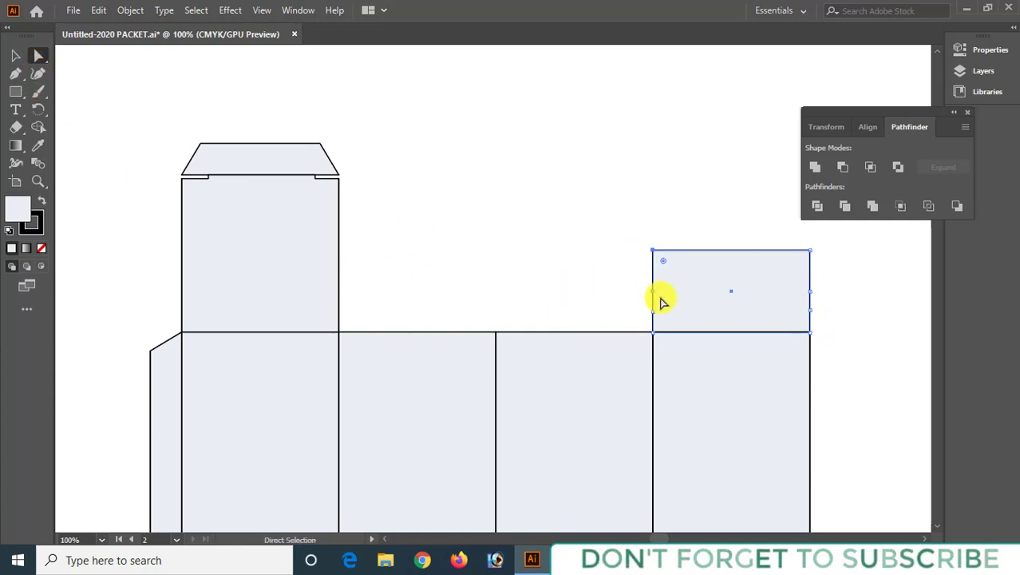
key(Right)
key(Right)
key(Right)
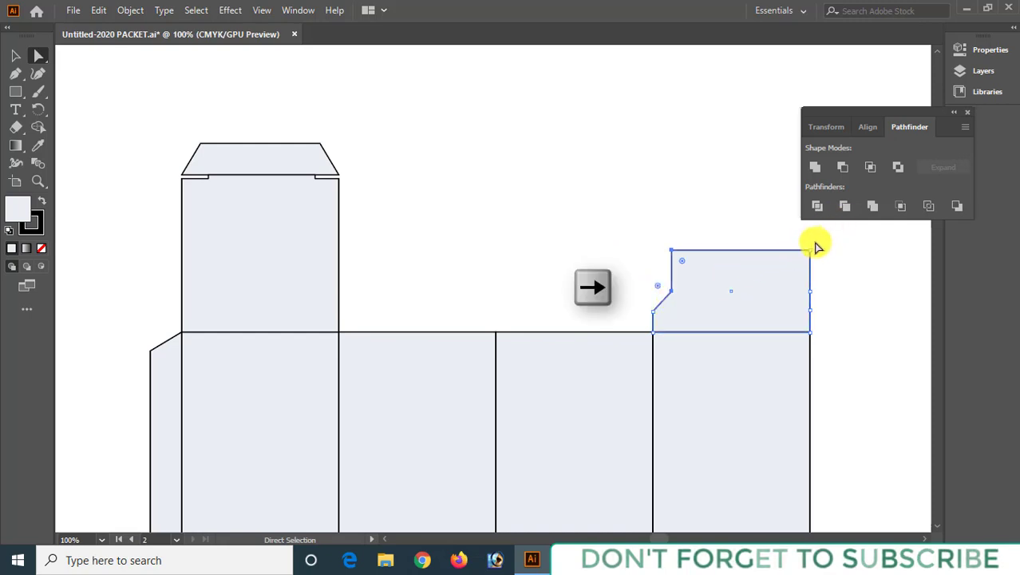
drag(814, 243, 795, 283)
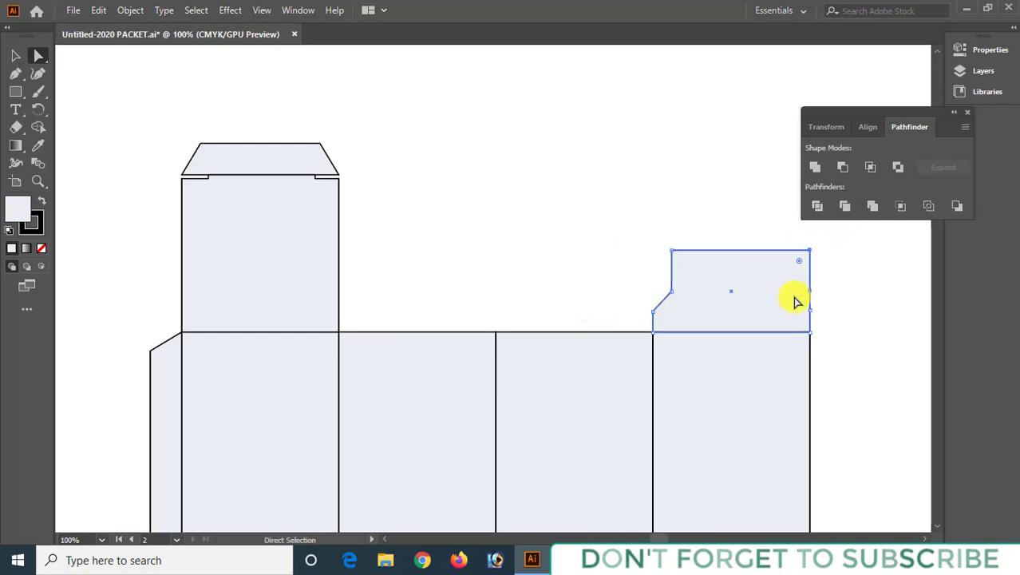
key(Left)
scroll(627, 236, up, 1)
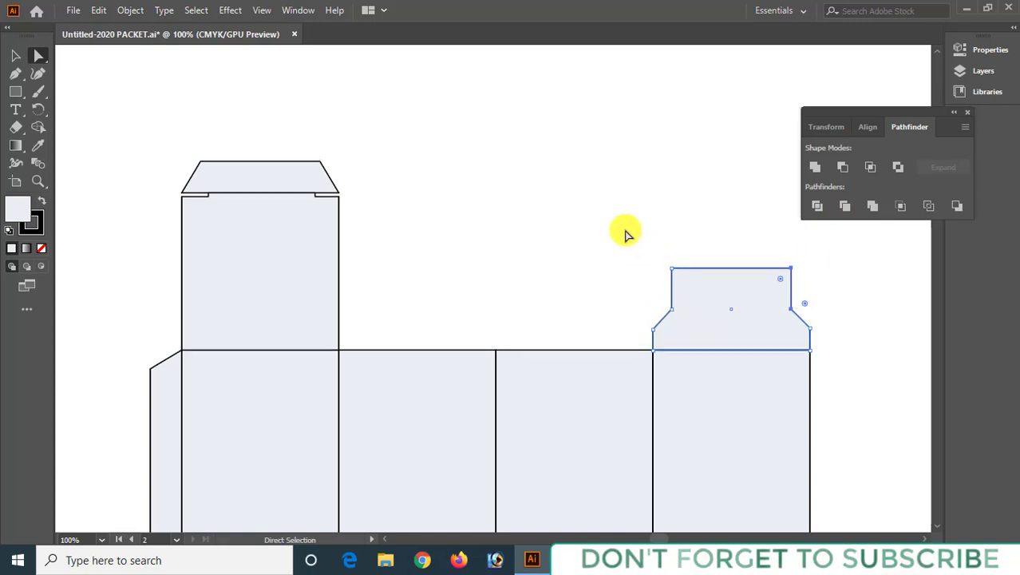
click(521, 227)
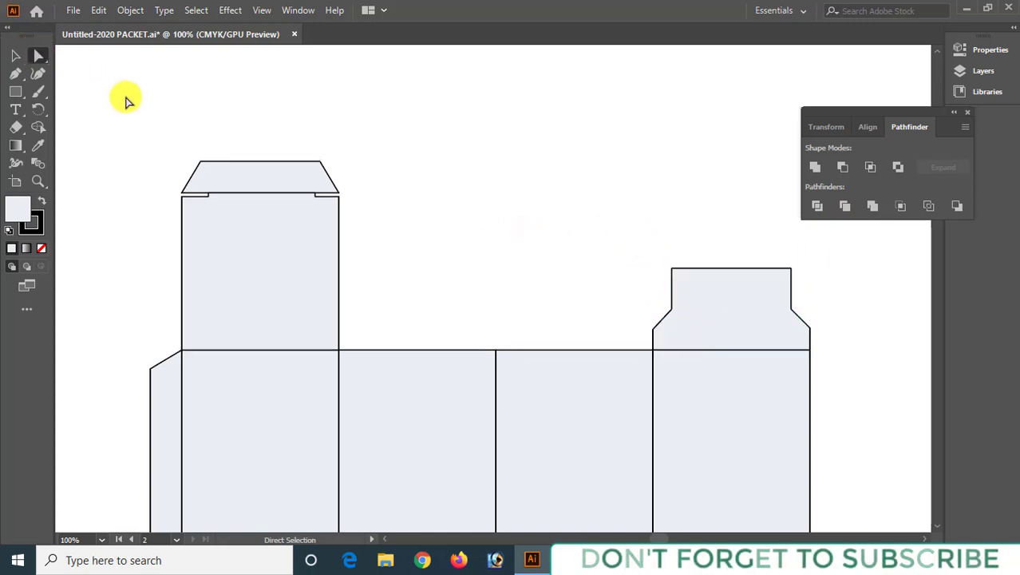
Slightly round the upper corners of both the narrow tapered flap and the last panel's shaped flap
drag(168, 147, 330, 173)
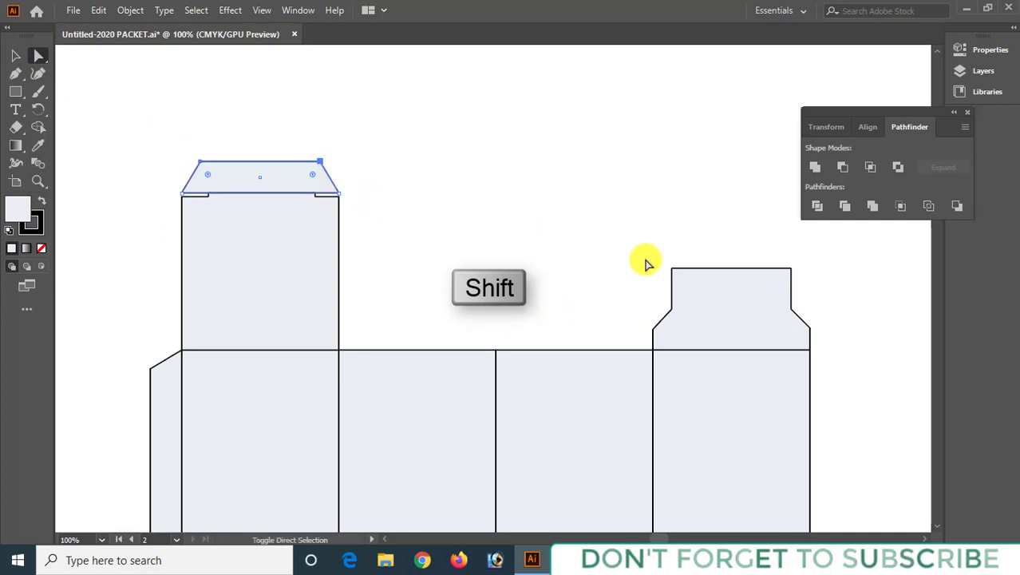
drag(653, 256, 804, 281)
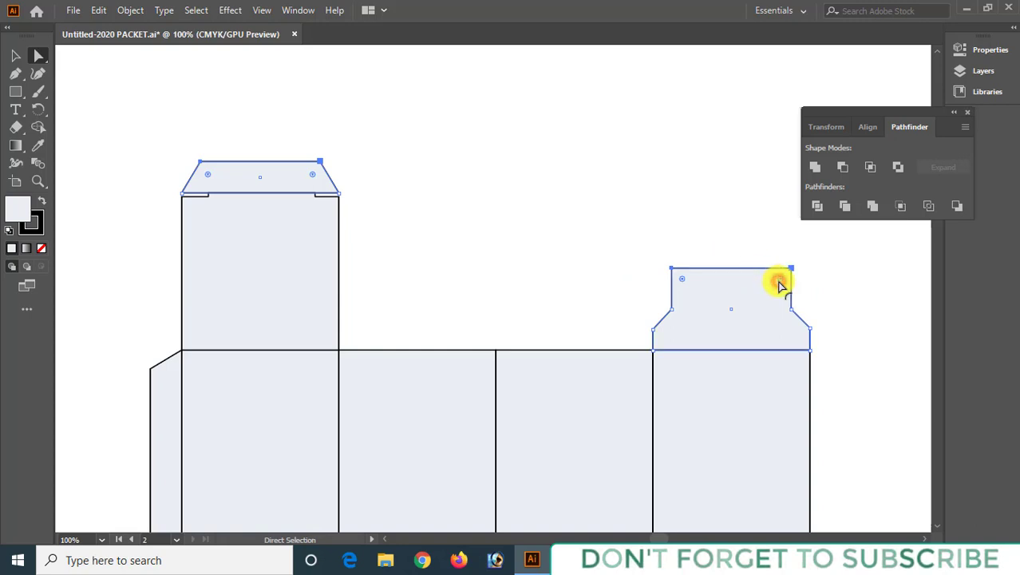
drag(781, 285, 788, 283)
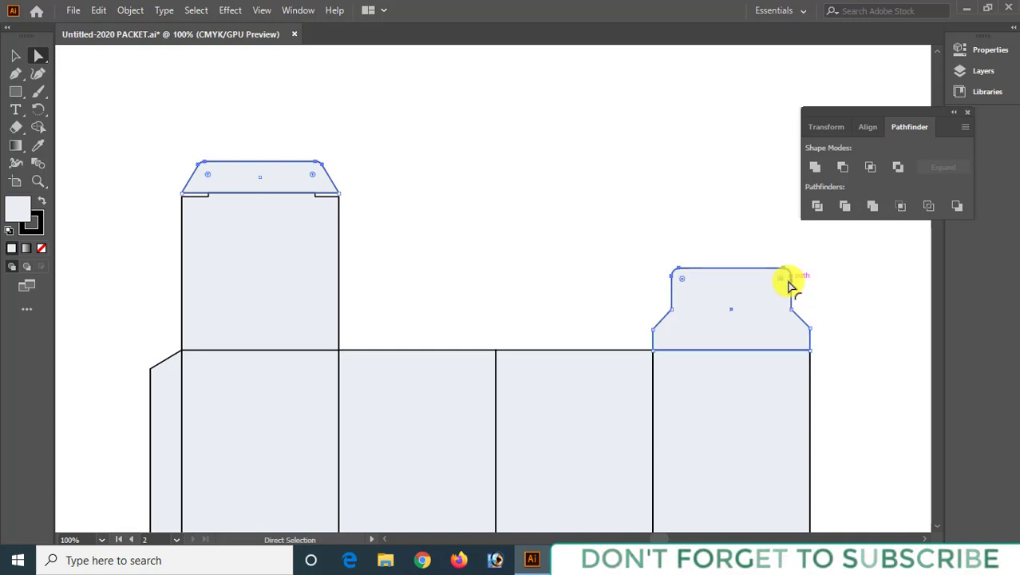
click(566, 238)
Copy the last panel's shaped flap onto the upper edge of the second 2.5 in panel
scroll(479, 234, down, 2)
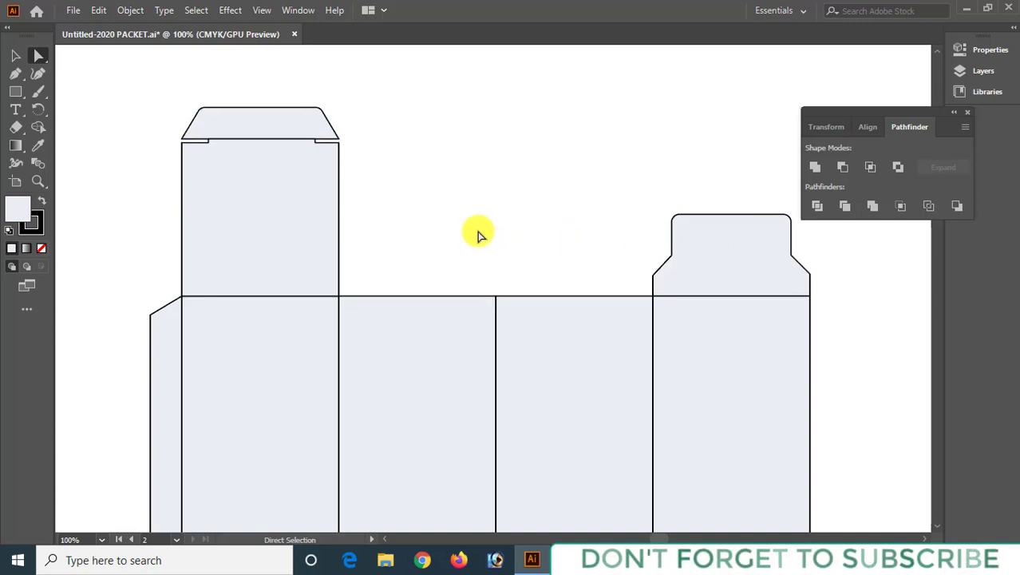
scroll(479, 235, down, 6)
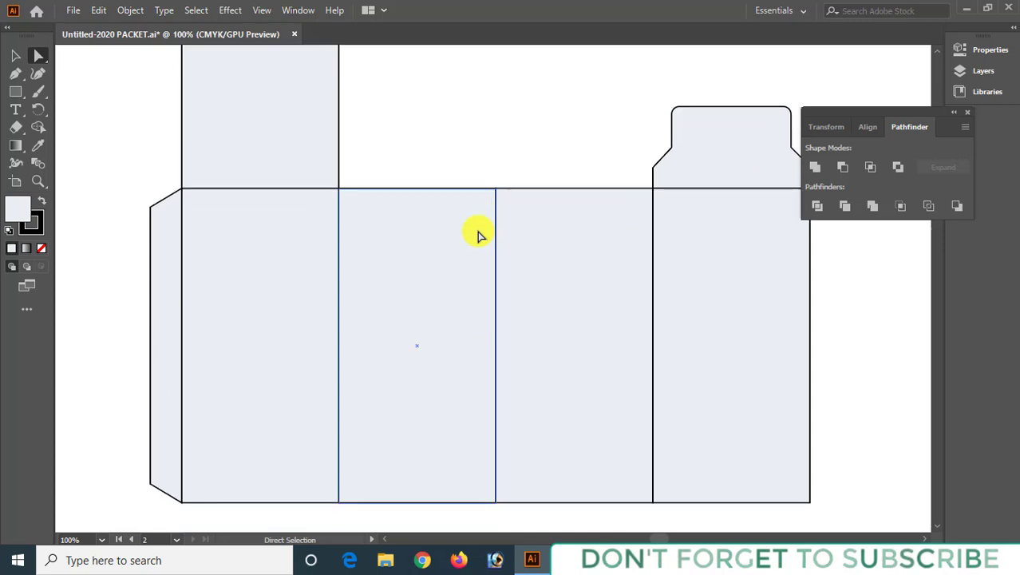
click(695, 182)
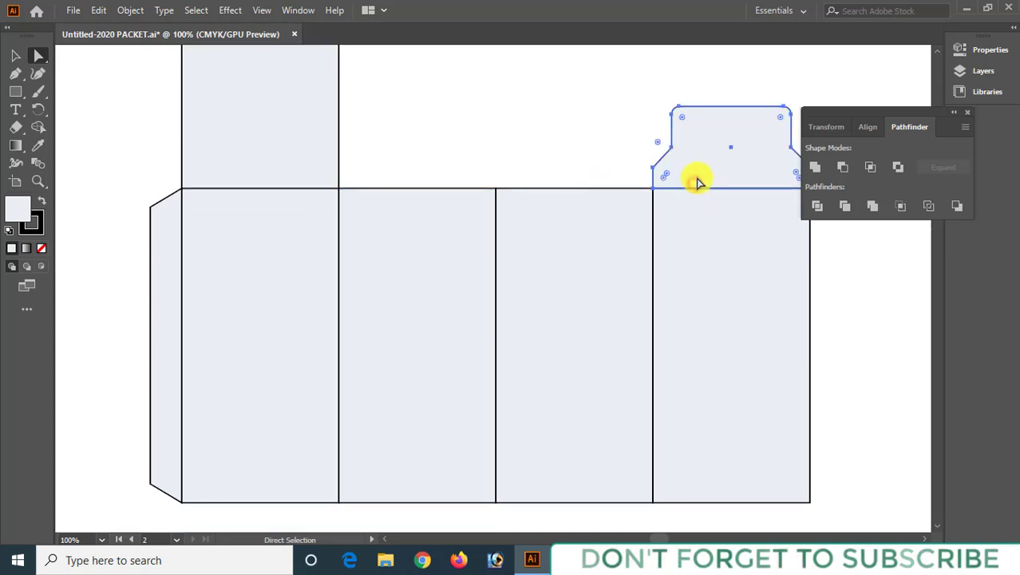
click(16, 55)
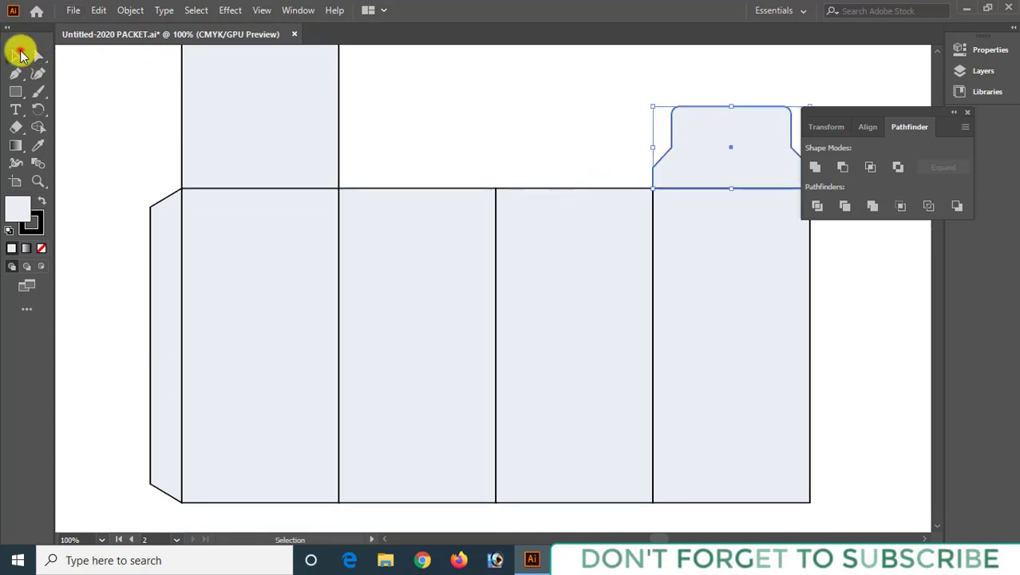
drag(736, 171, 424, 173)
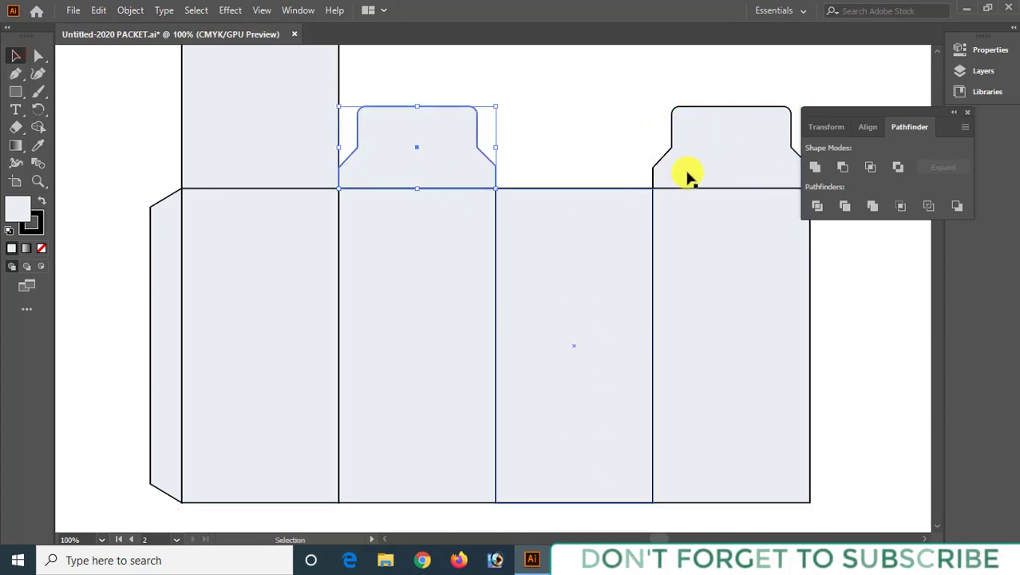
Copy both shaped flaps to the lower edges of the second and last panels, turned upside down and aligned with the panels
drag(372, 83, 734, 534)
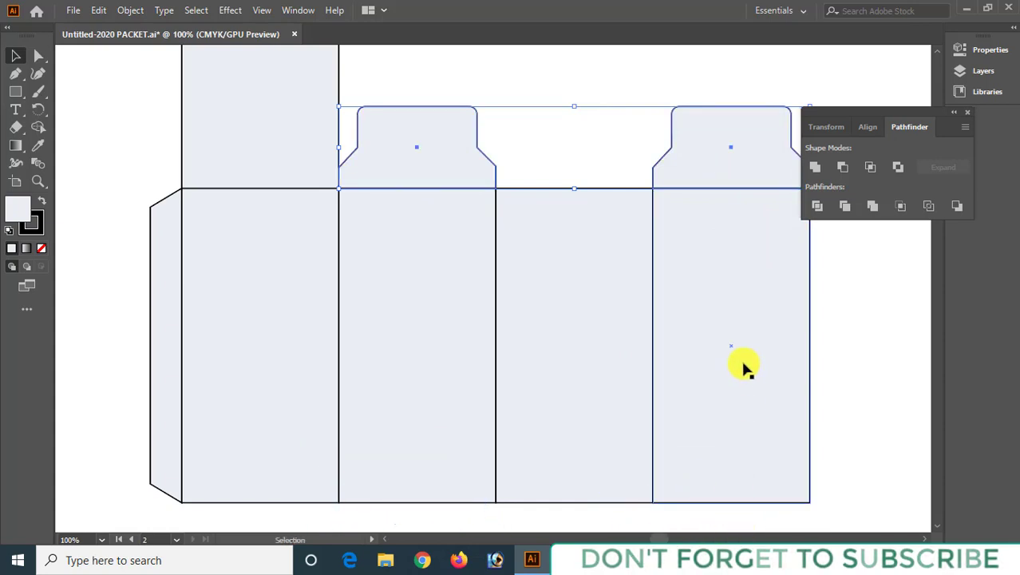
scroll(739, 361, down, 2)
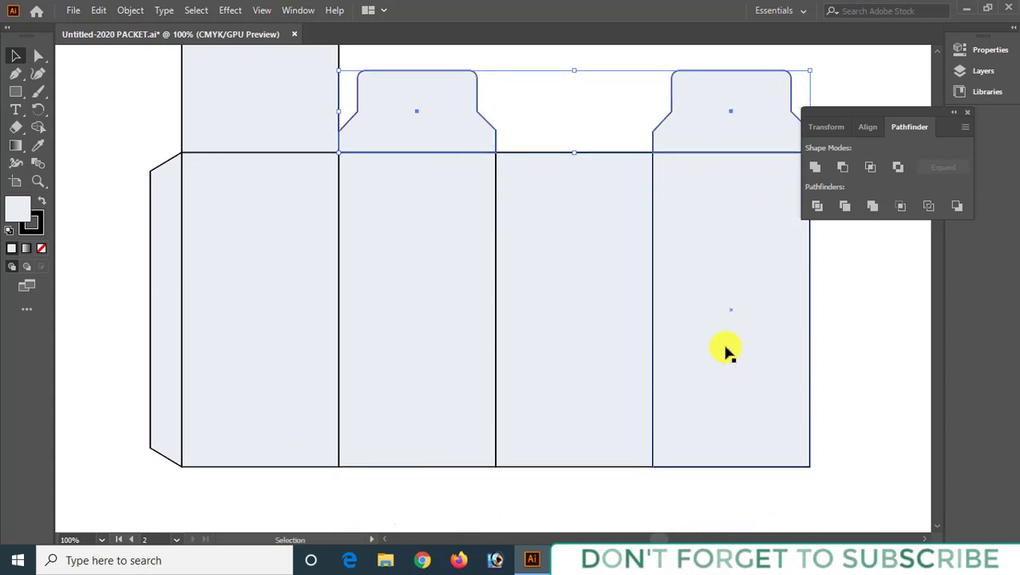
key(ctrl+minus)
scroll(487, 237, down, 5)
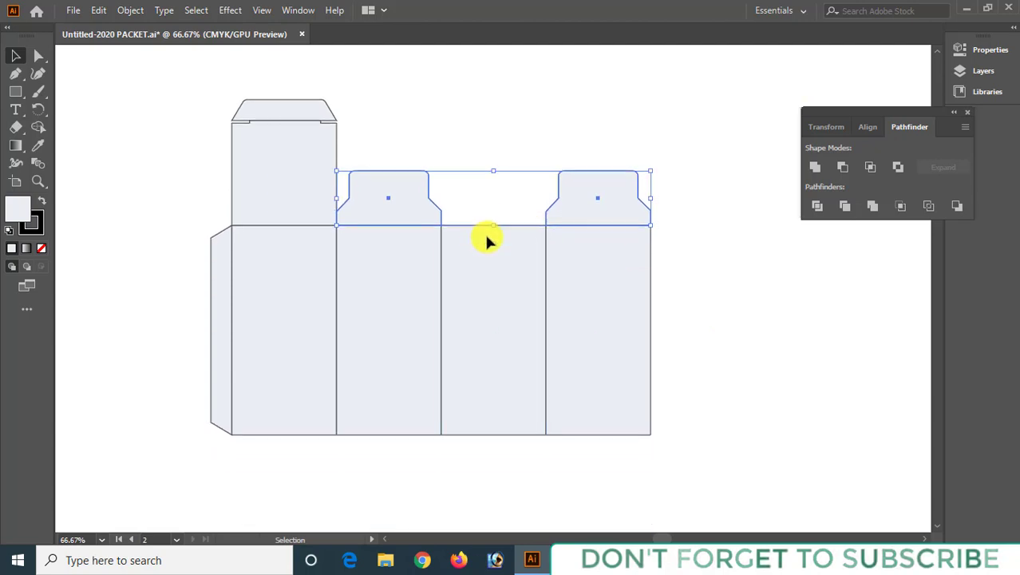
scroll(487, 237, down, 3)
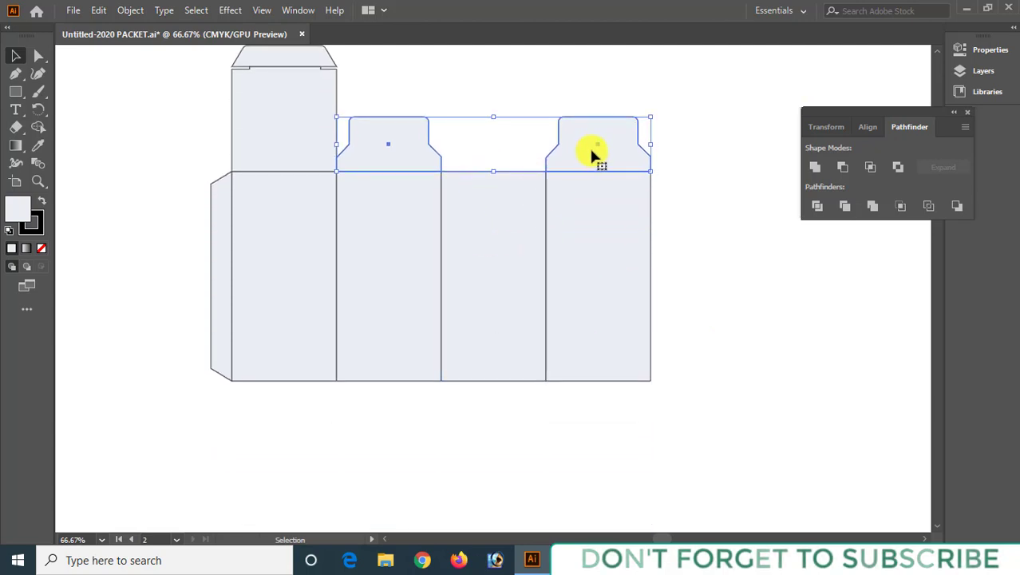
drag(592, 155, 585, 415)
drag(651, 438, 248, 384)
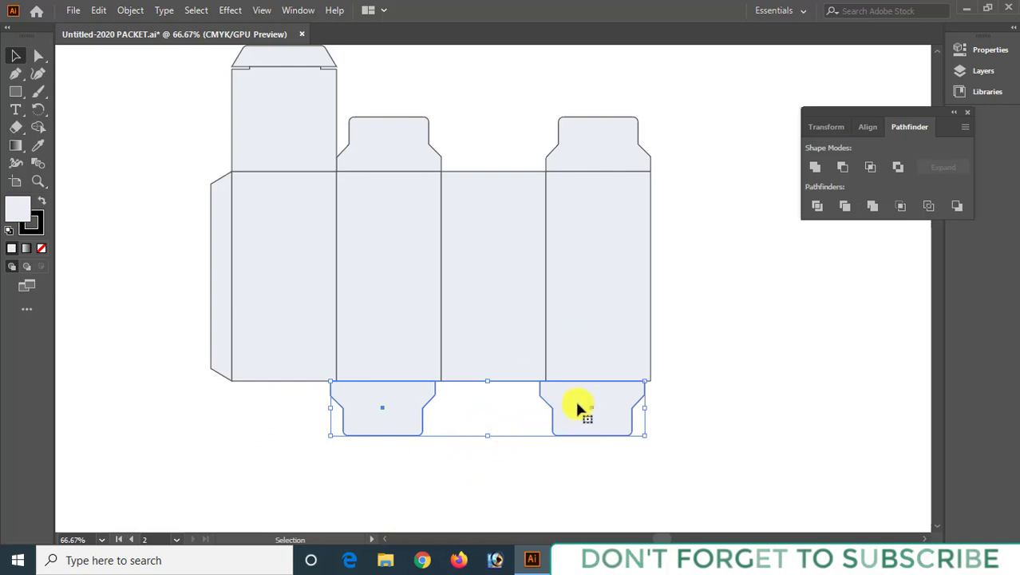
drag(578, 401, 584, 402)
click(483, 455)
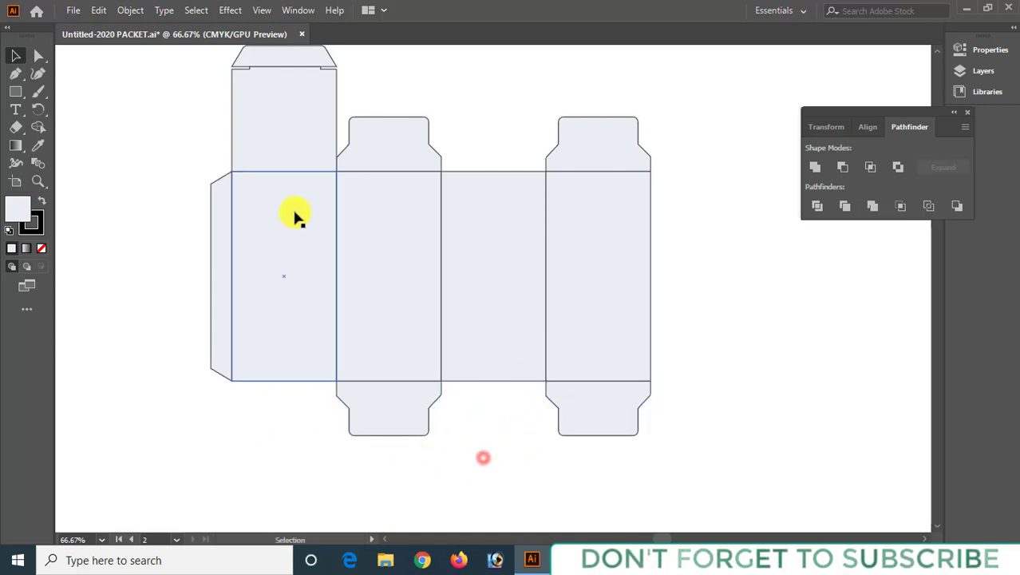
Copy the first panel's square flap with its tapered flap to the third panel's lower edge and turn the copy upside down
click(293, 130)
drag(293, 126, 504, 462)
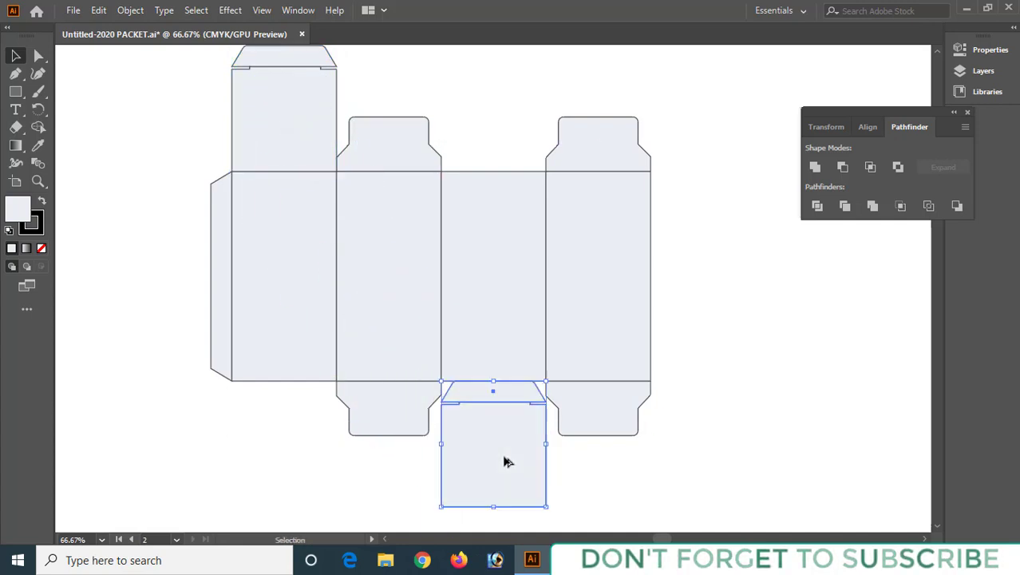
drag(554, 509, 454, 367)
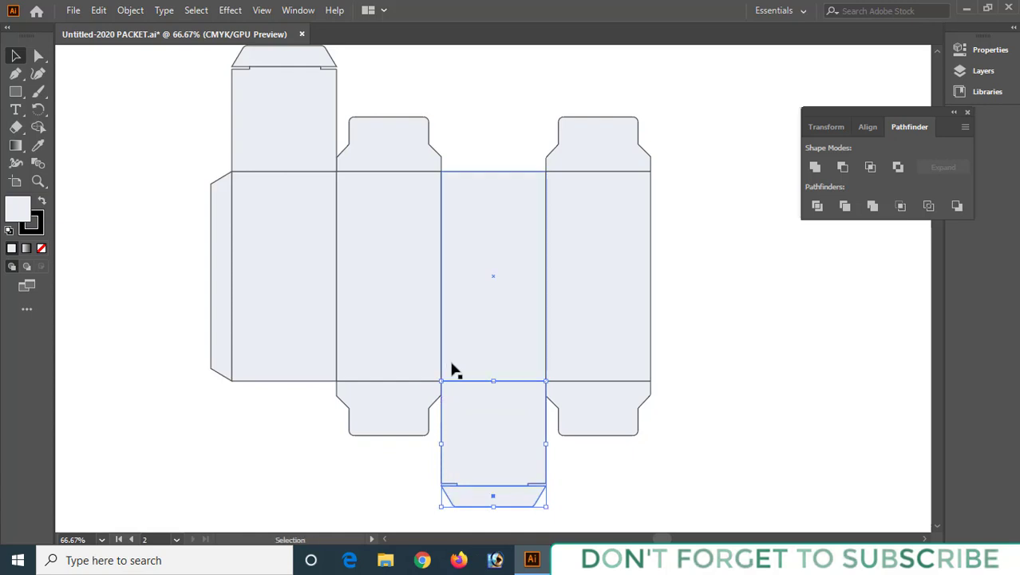
scroll(487, 347, up, 3)
scroll(486, 347, down, 1)
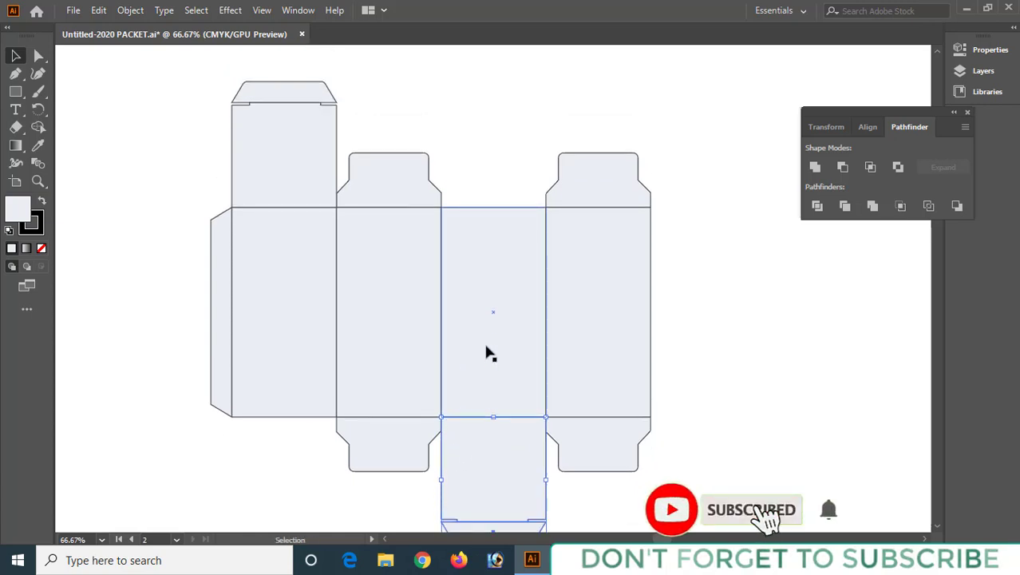
Offset the paths of all four main panels inward by -0.25 in with mitered joins
click(739, 280)
drag(739, 281, 264, 343)
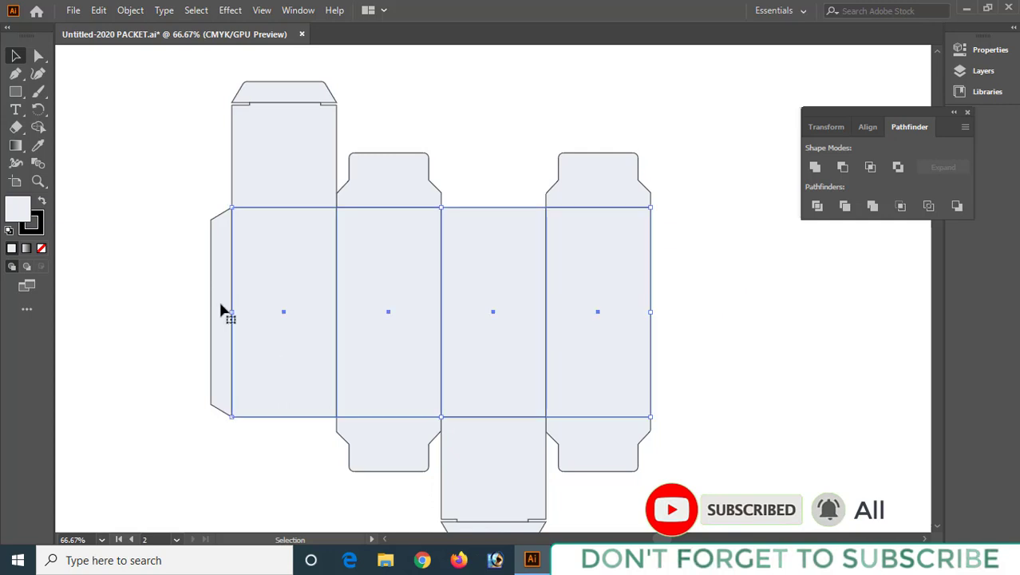
click(128, 11)
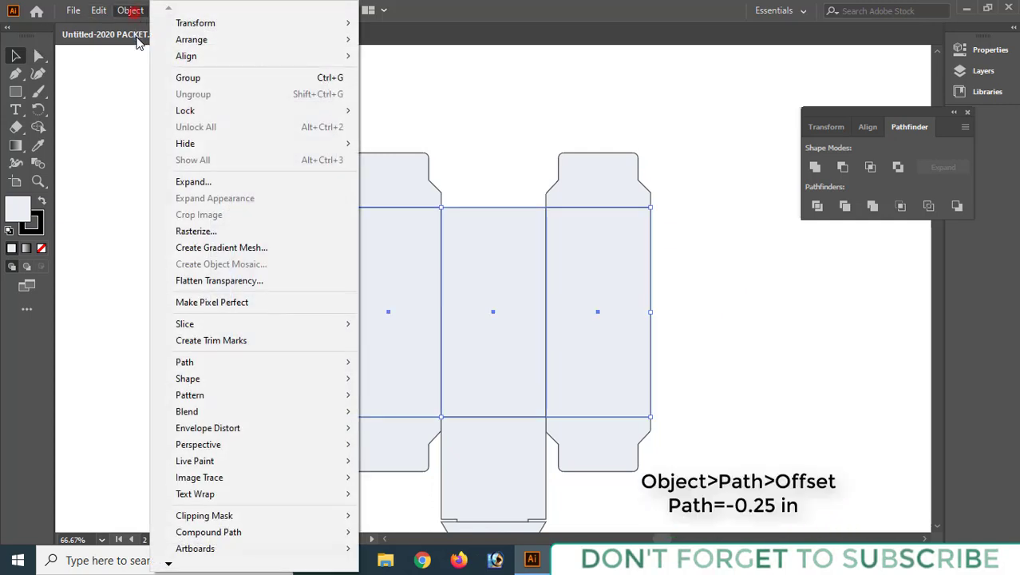
mouse_move(196, 361)
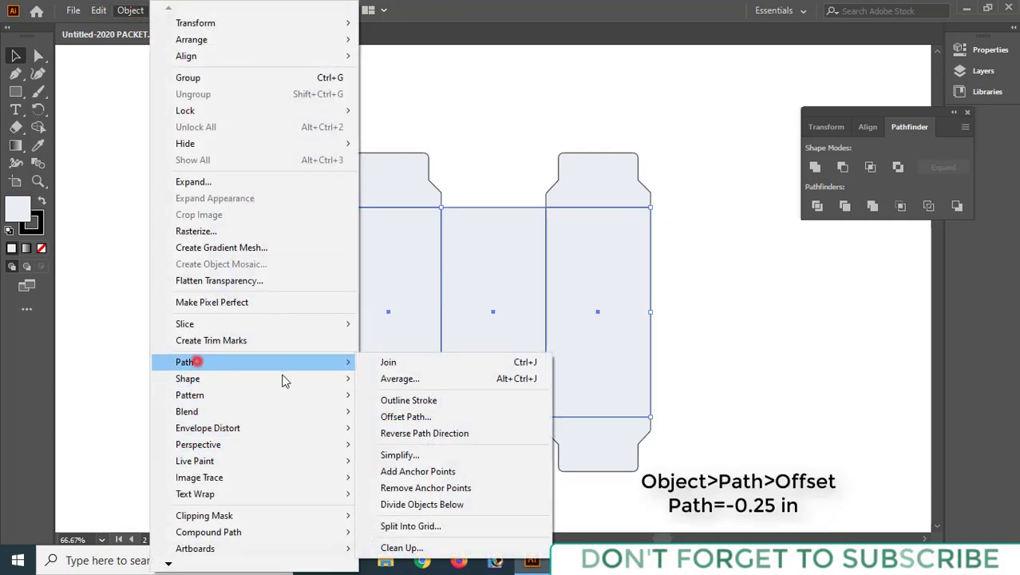
click(391, 416)
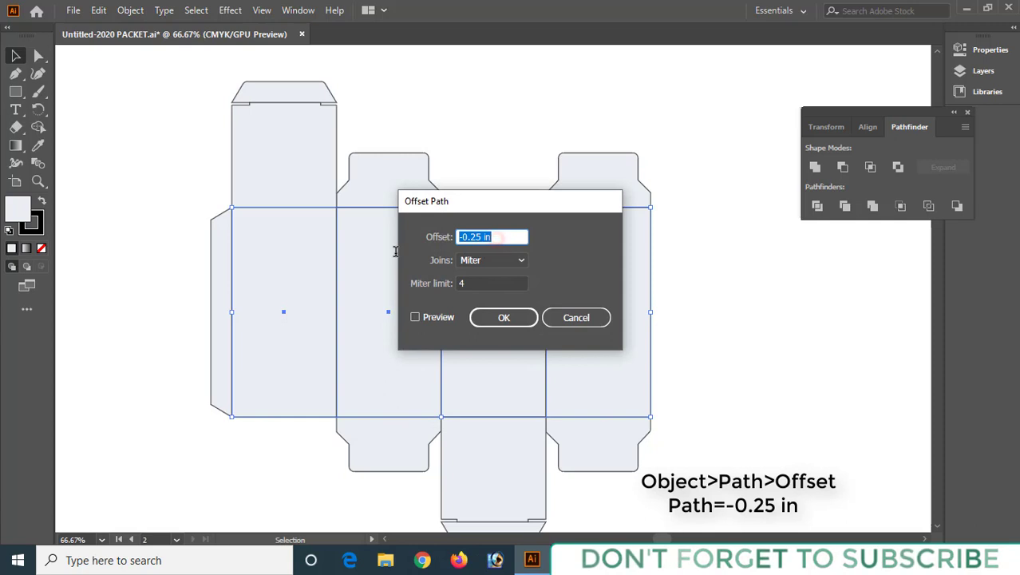
text(-)
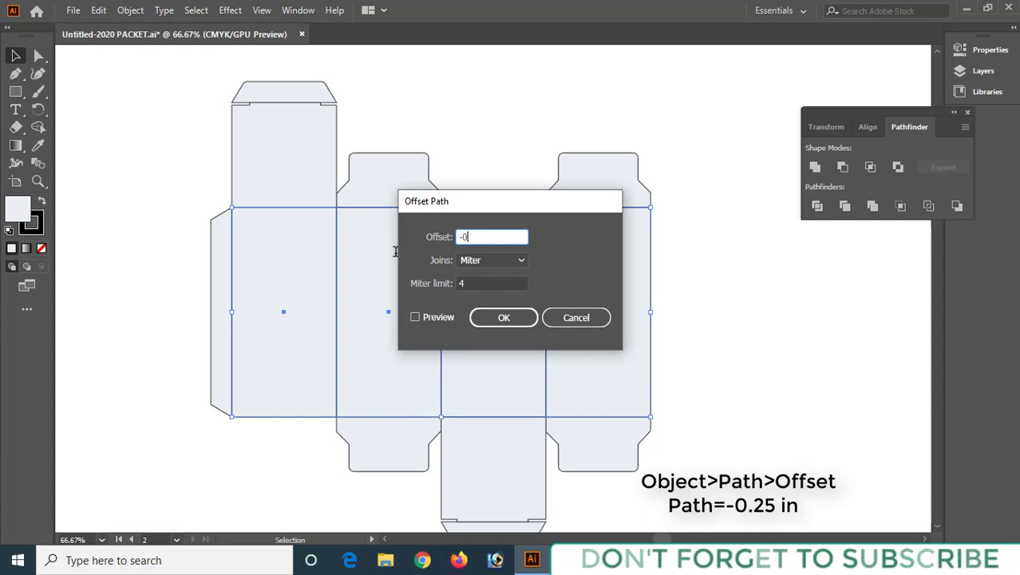
text(0.25)
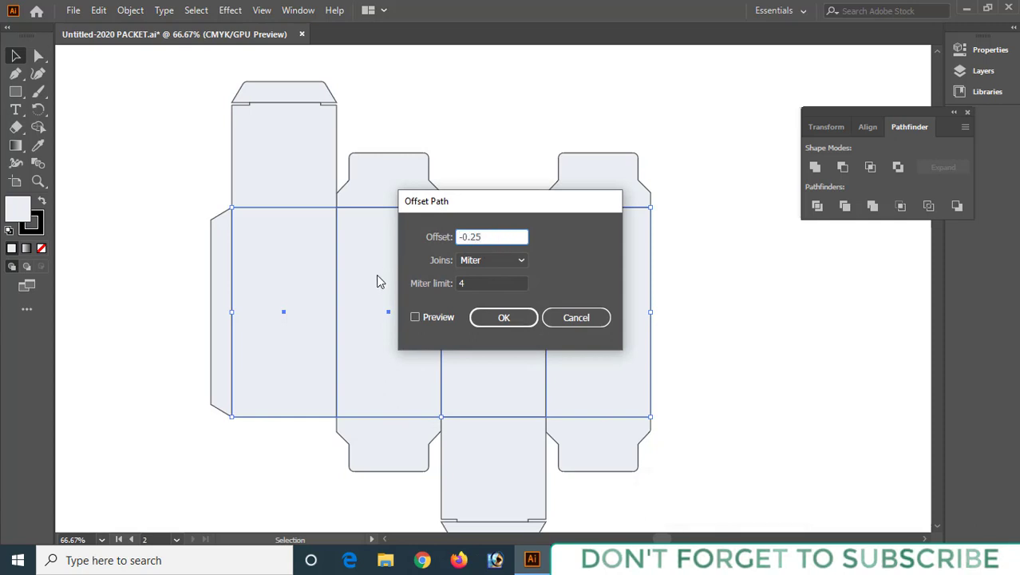
click(485, 320)
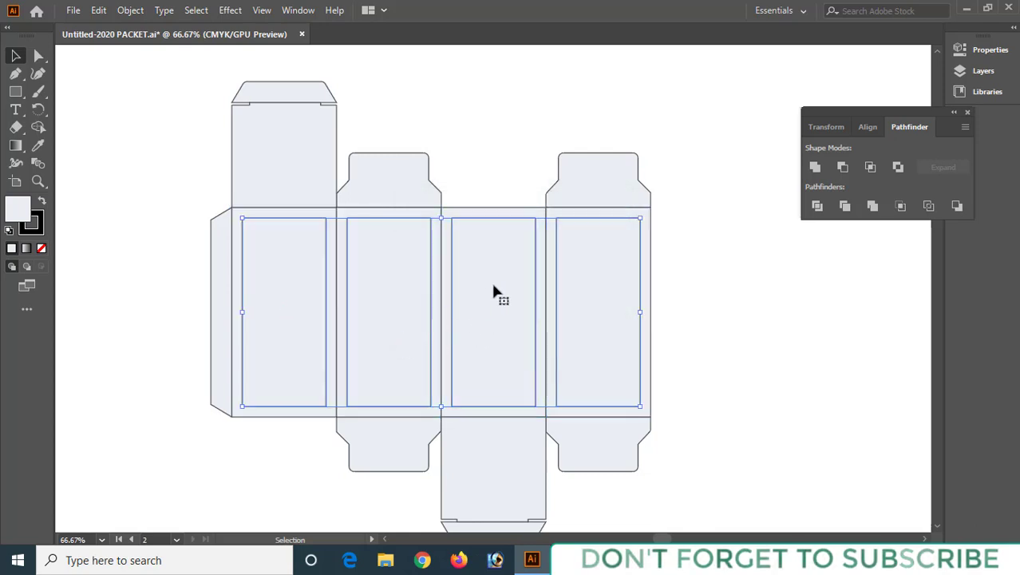
Color the strokes of the four inset rectangles light blue #8EAEDD and deselect them
double_click(40, 228)
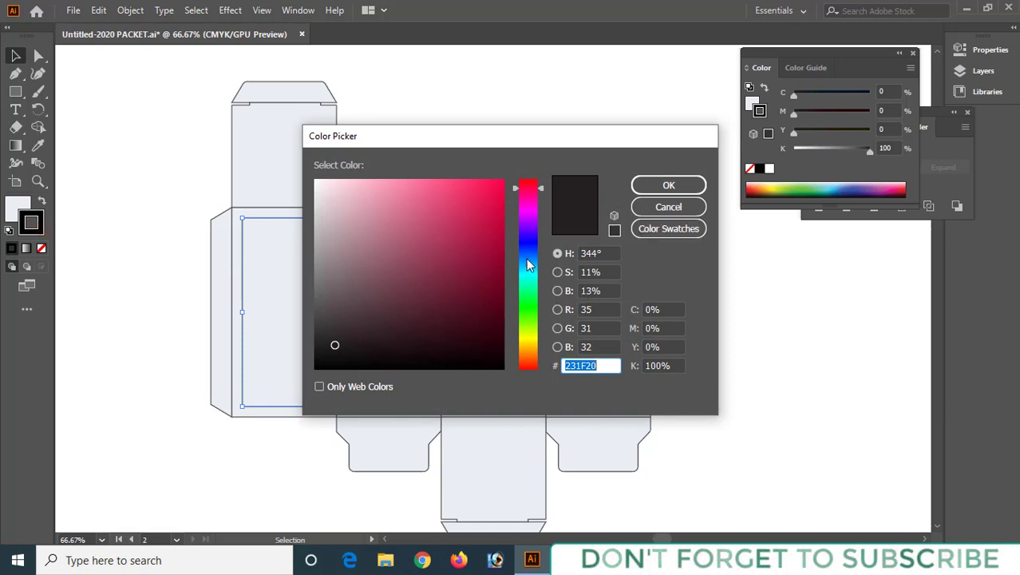
click(527, 257)
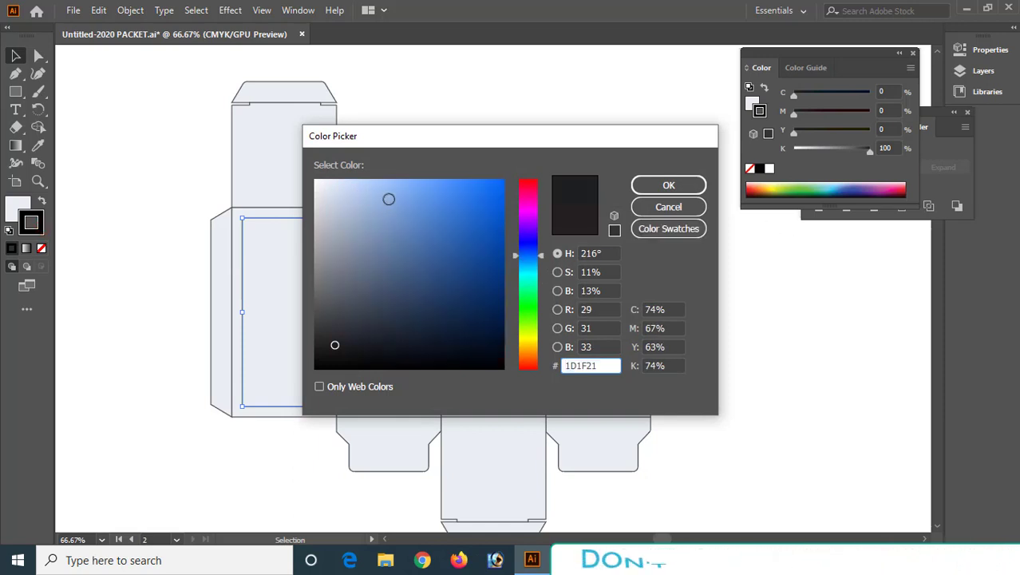
click(389, 198)
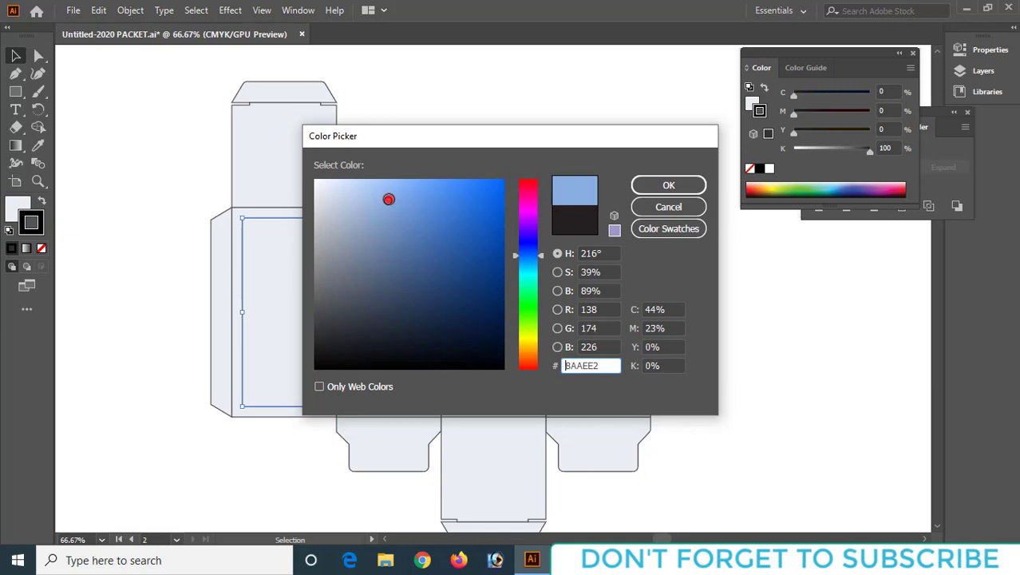
click(382, 203)
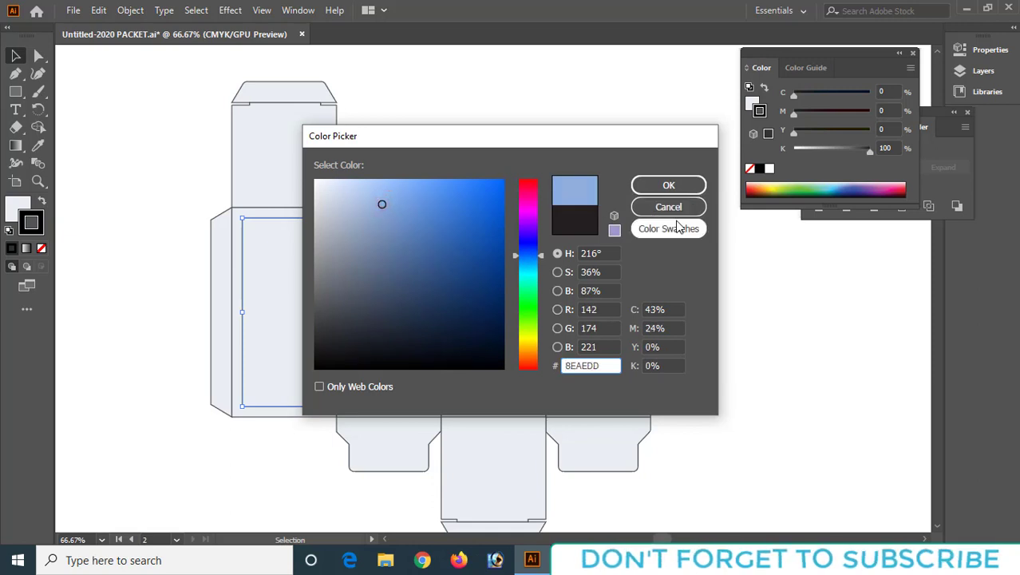
click(674, 190)
key(ctrl+shift+a)
scroll(575, 265, up, 1)
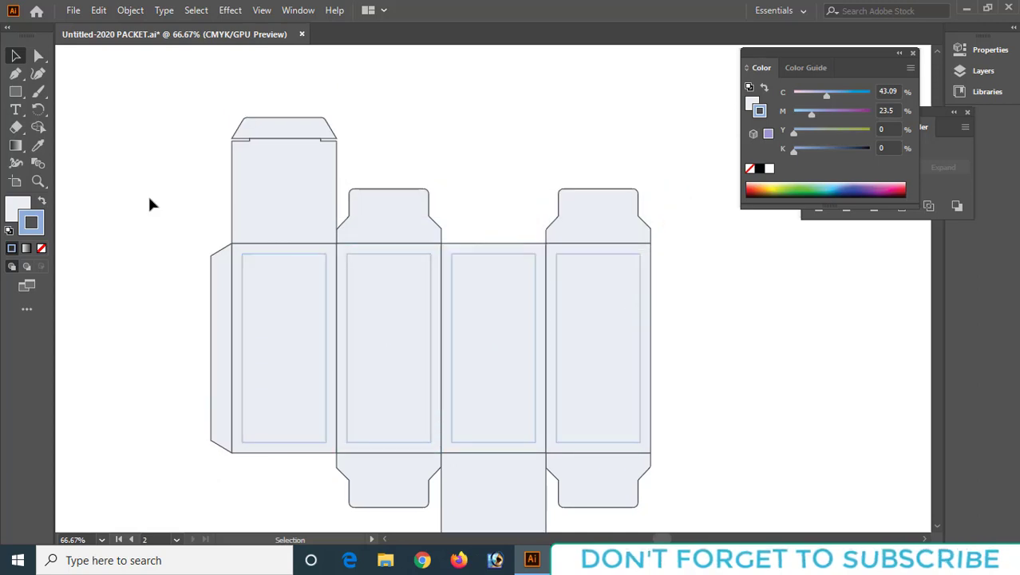
Draw a closed shape with the Pen tool across the third panel's upper part, with an arched lower edge rising from the panel's left side
click(18, 75)
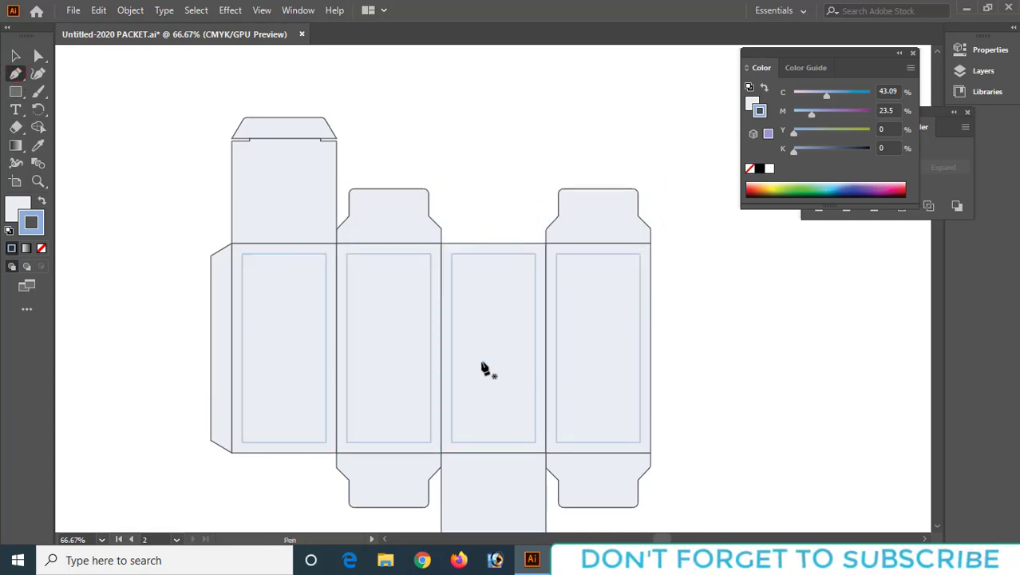
click(440, 327)
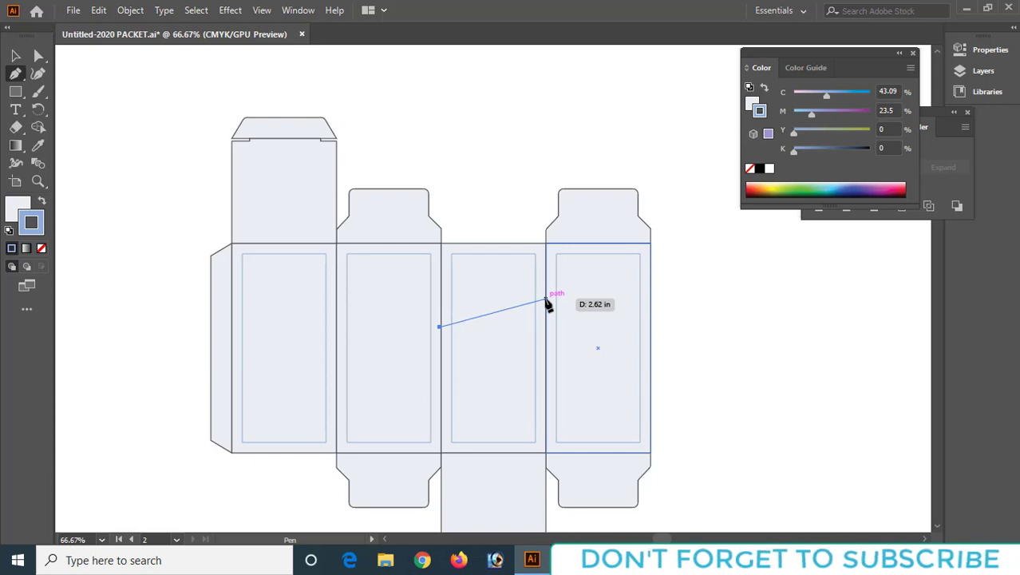
drag(546, 289, 640, 306)
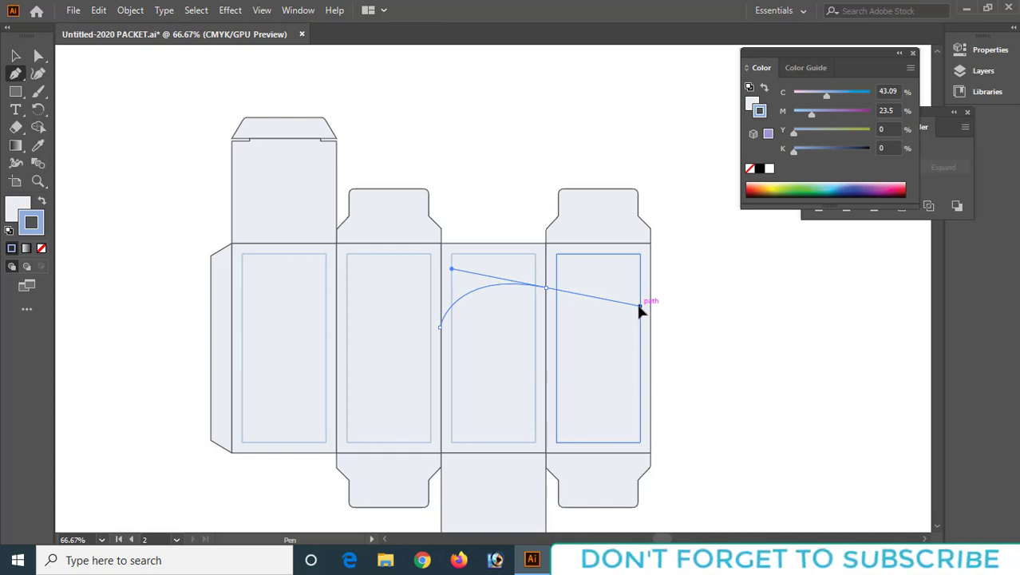
click(547, 288)
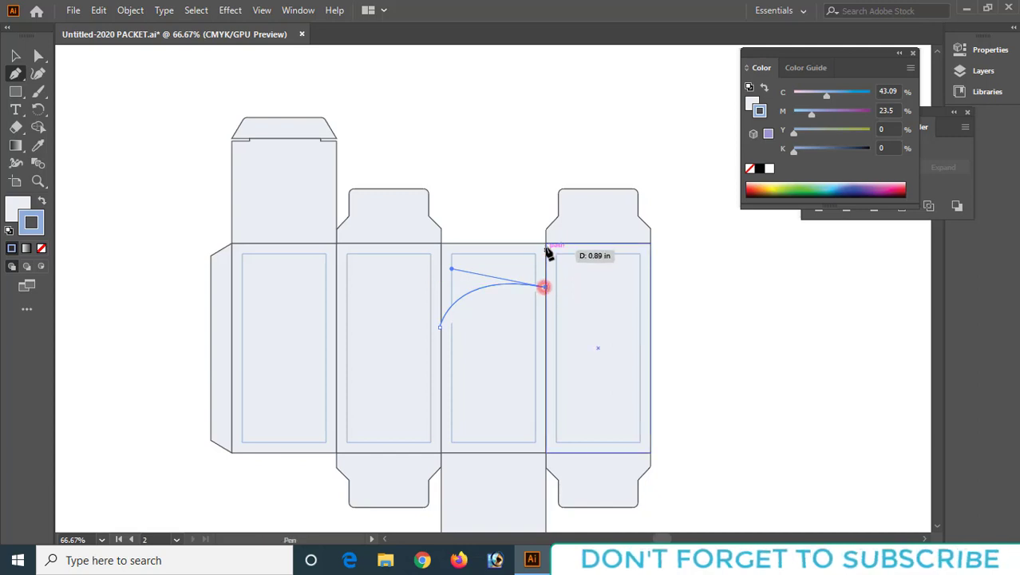
click(547, 243)
click(440, 245)
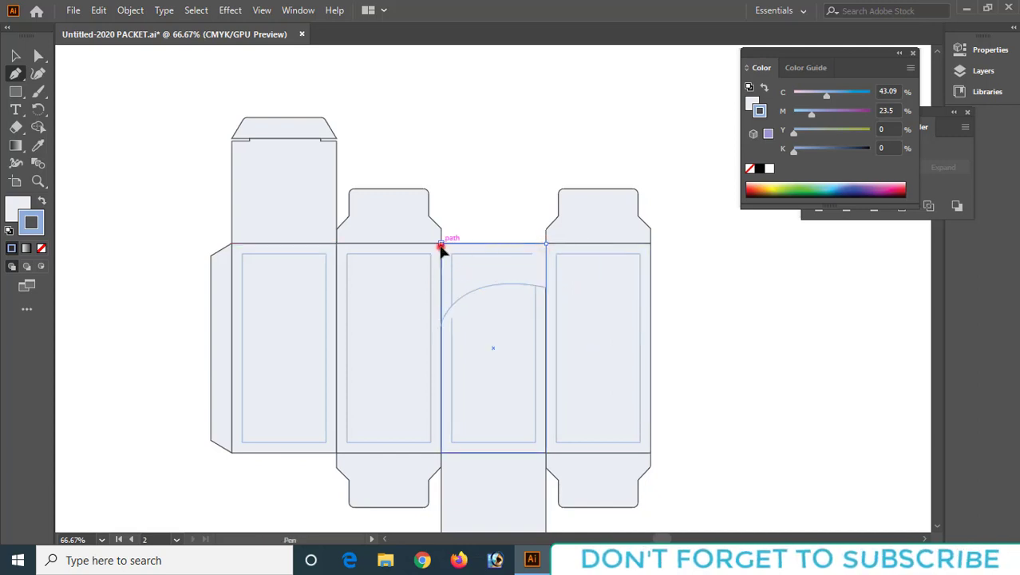
click(440, 326)
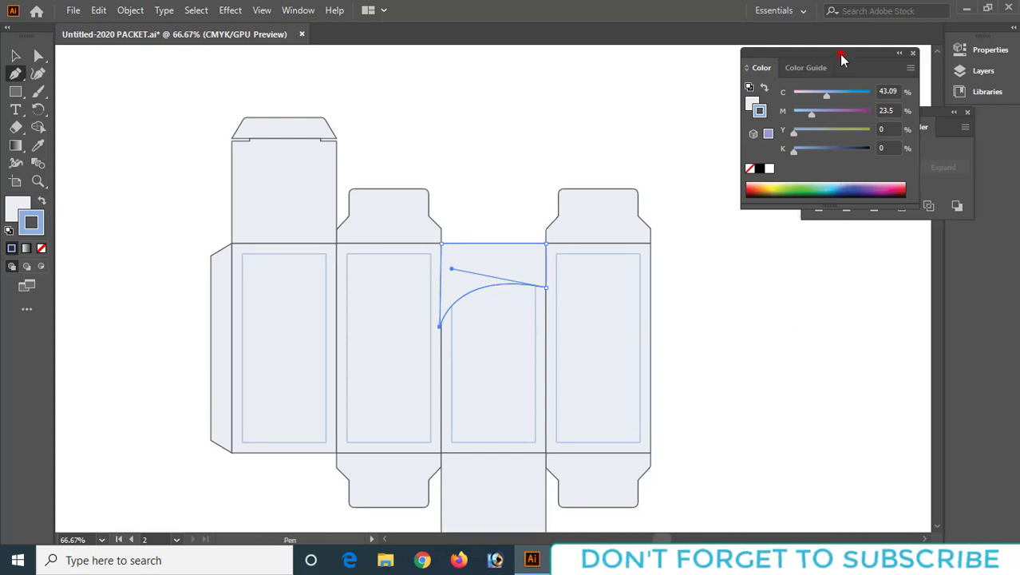
Fill the third panel's curved shape with green C 85, M 13, Y 100, K 0 and give it no stroke
drag(839, 54, 877, 272)
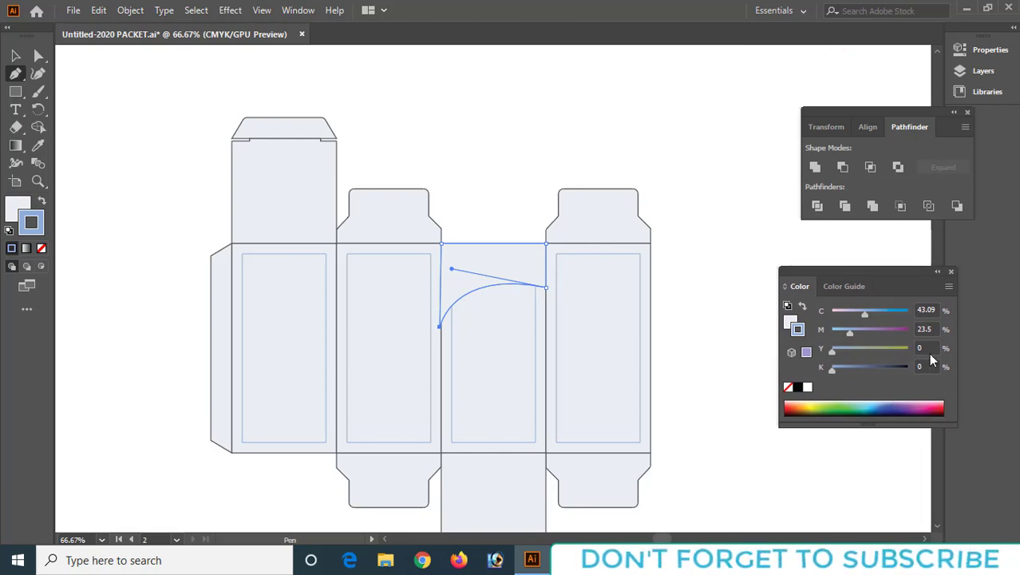
click(917, 310)
text(85)
drag(934, 328, 910, 334)
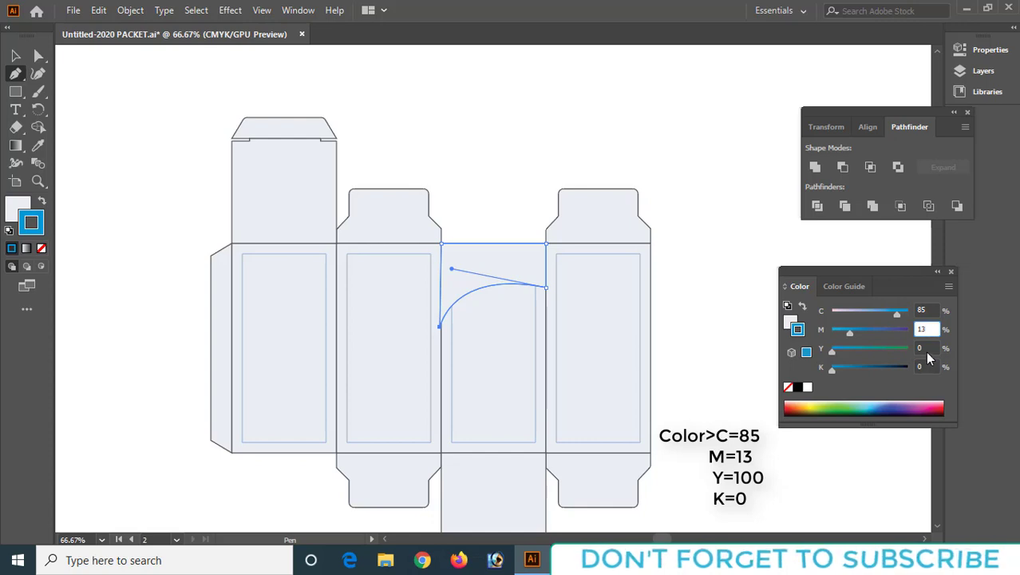
drag(929, 349, 900, 349)
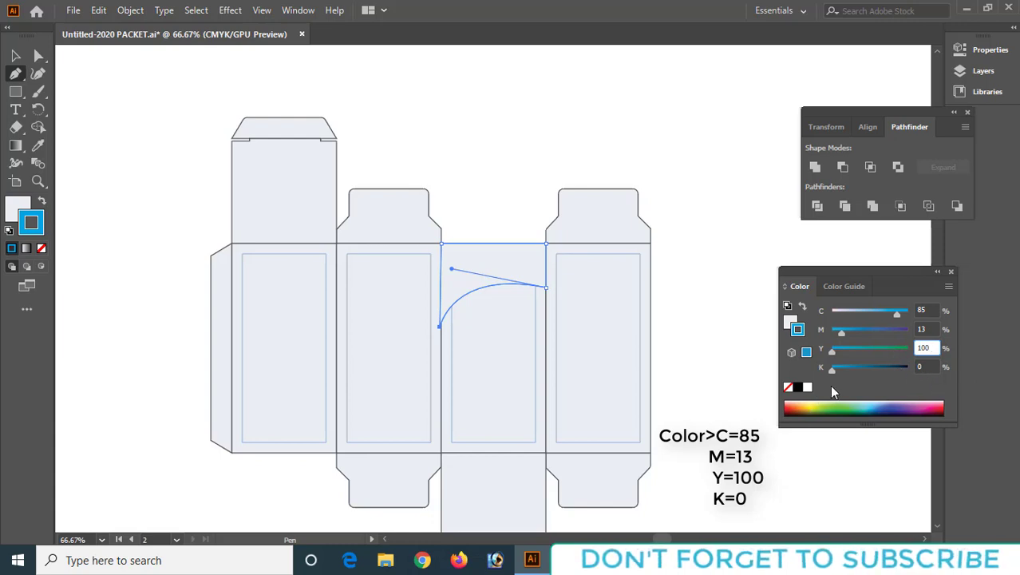
key(Return)
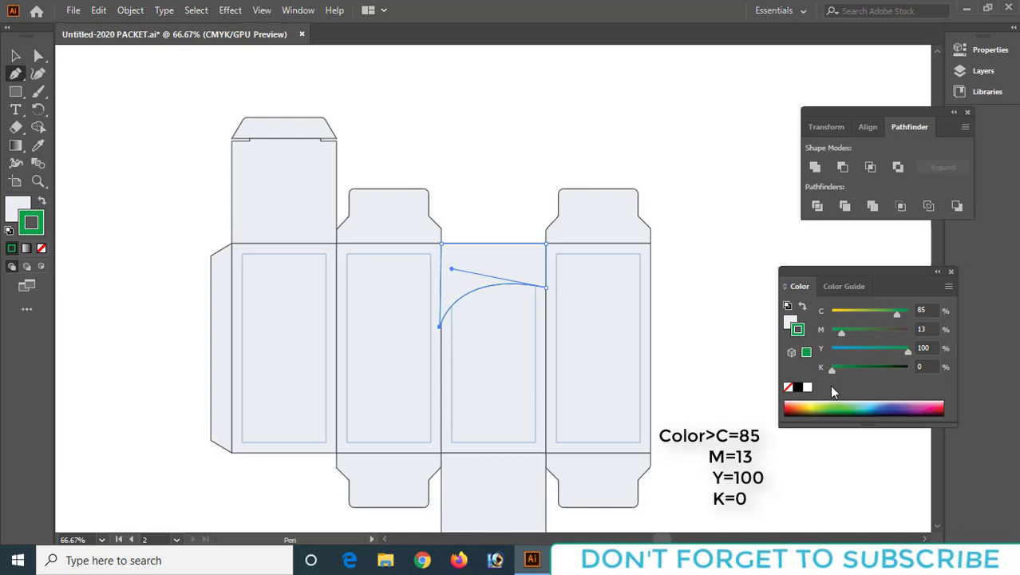
click(44, 202)
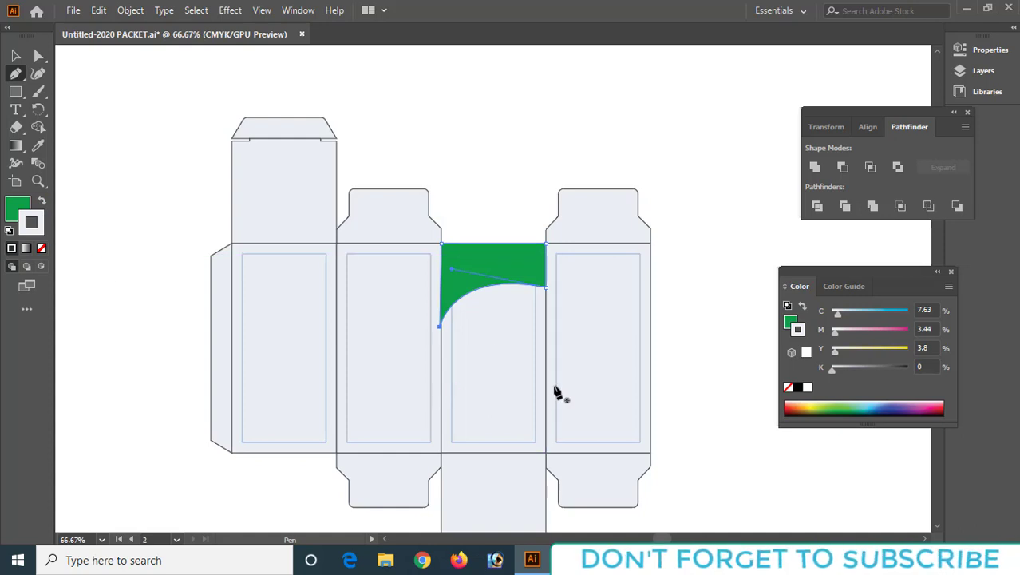
click(34, 233)
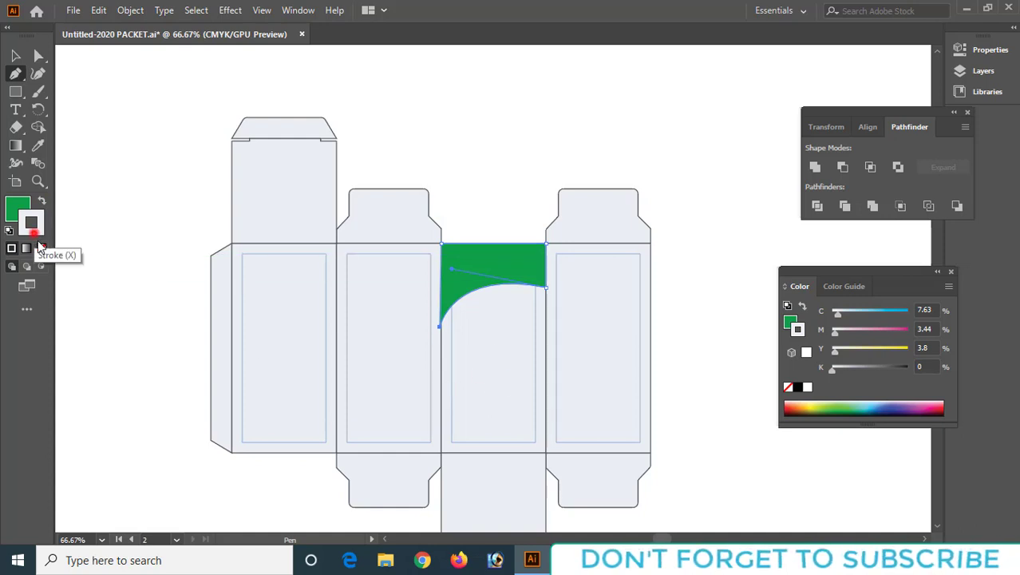
click(41, 249)
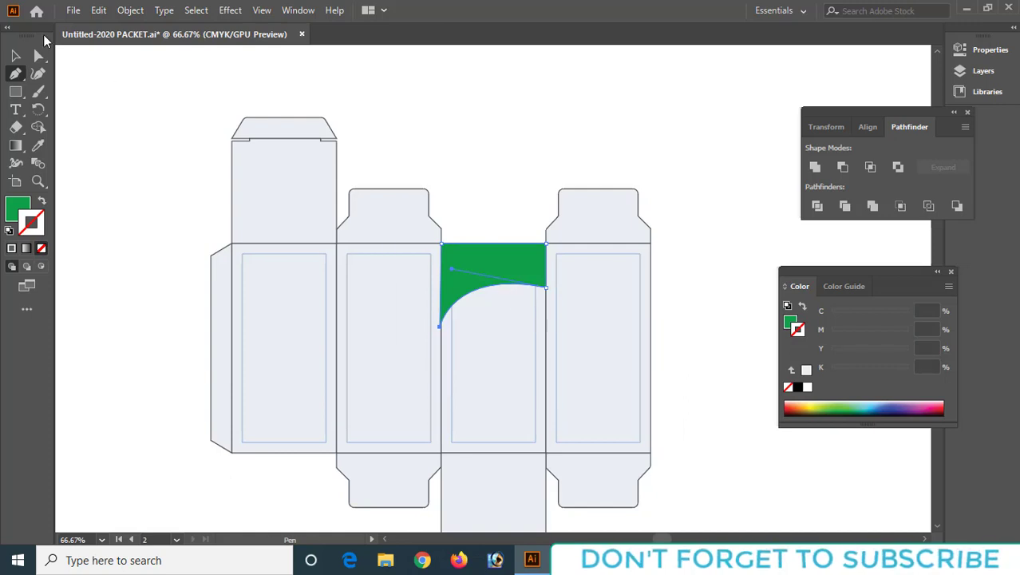
Paste a copy behind the green shape, stretch it slightly downward and fill it white to form a thin border along the curve
click(15, 56)
key(ctrl+c)
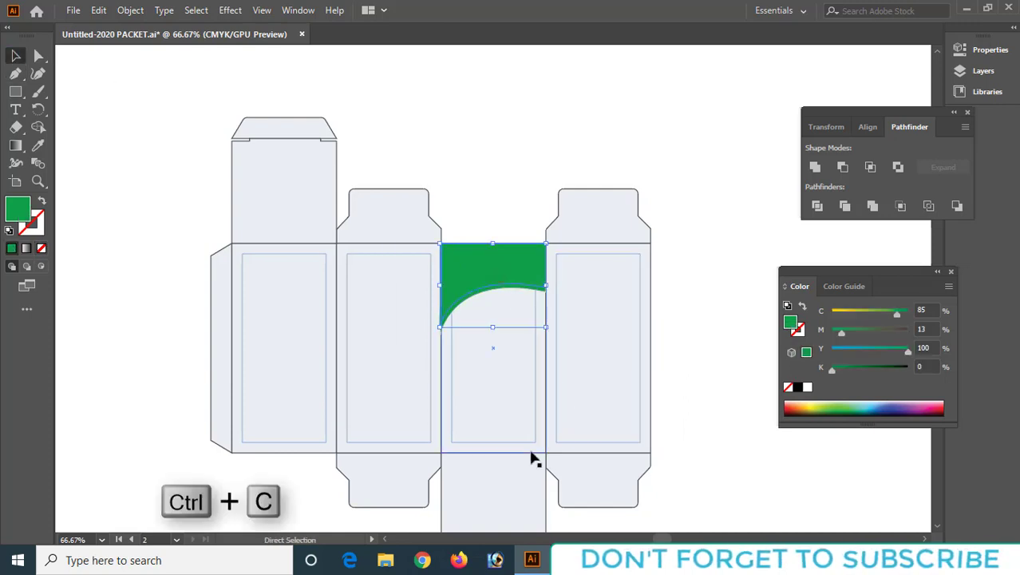
key(ctrl+b)
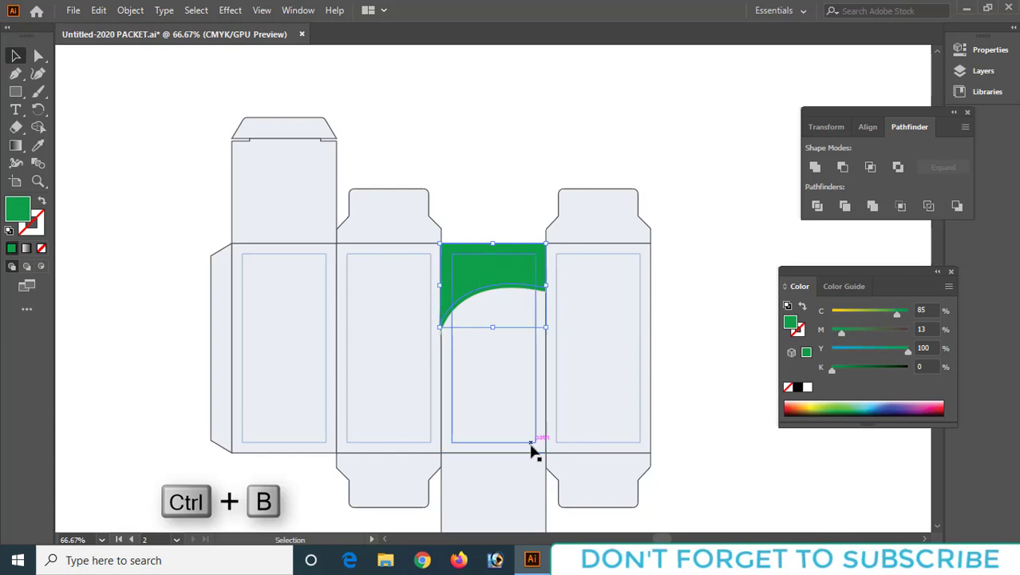
drag(493, 328, 497, 348)
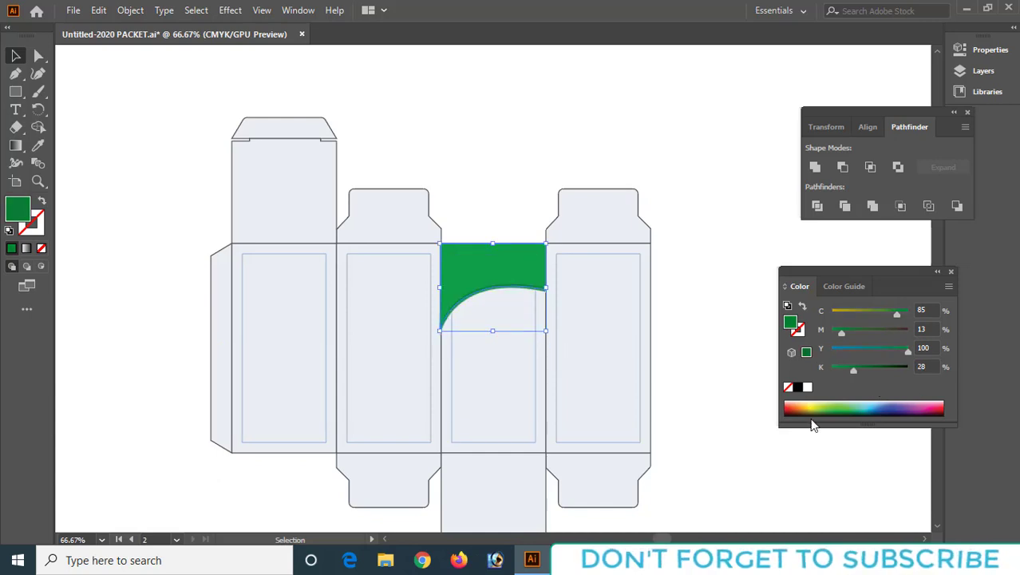
click(808, 388)
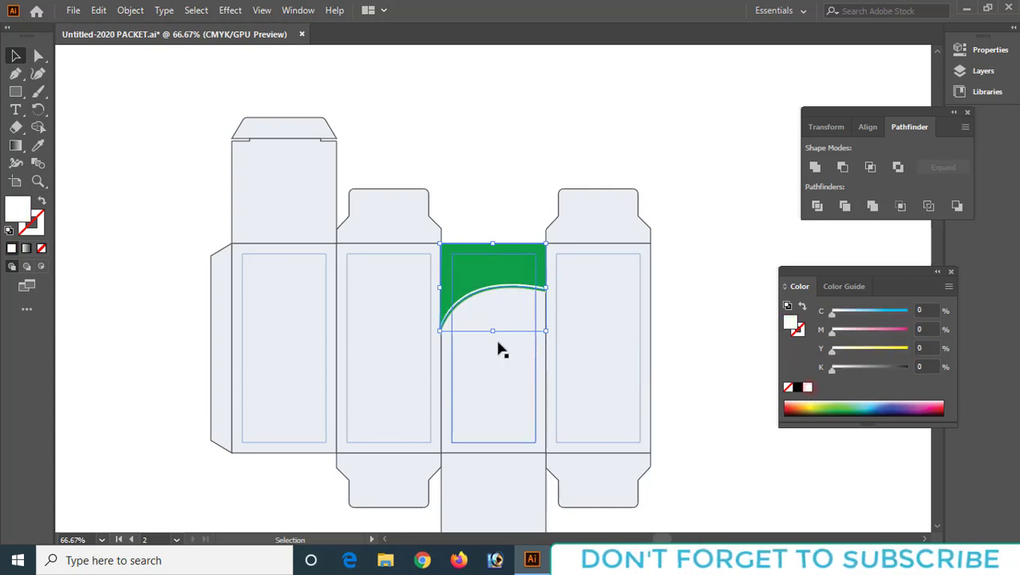
Paste a copy behind the white shape, stretch it slightly further down and fill it blue, about C 60, M 25, Y 0, K 0
key(ctrl+c)
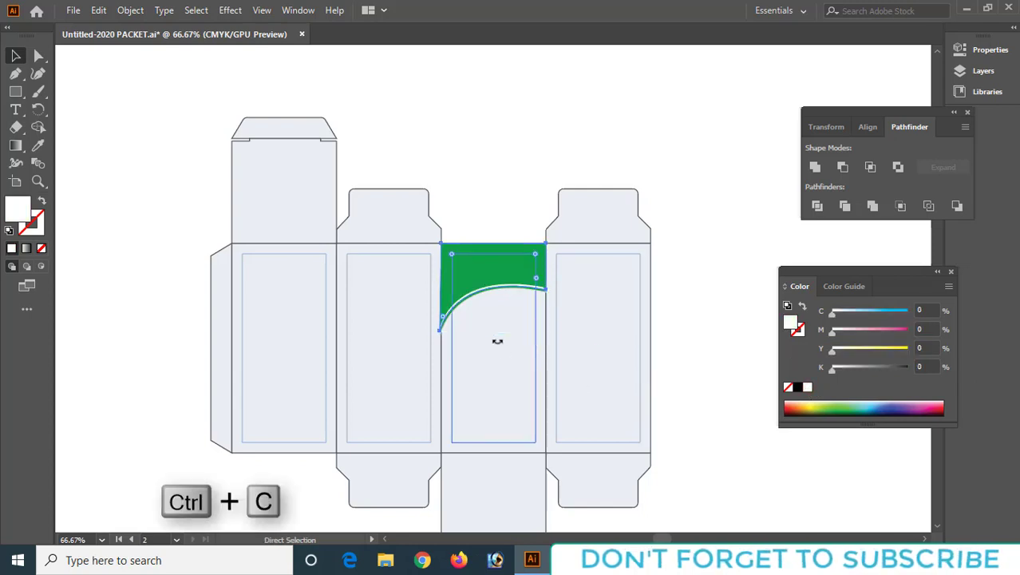
key(ctrl+b)
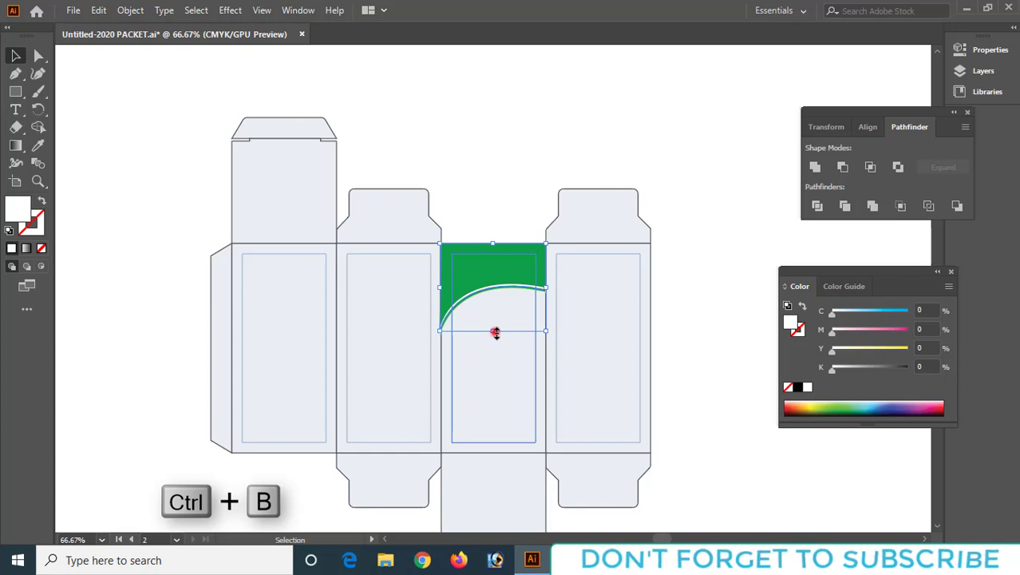
drag(496, 333, 496, 342)
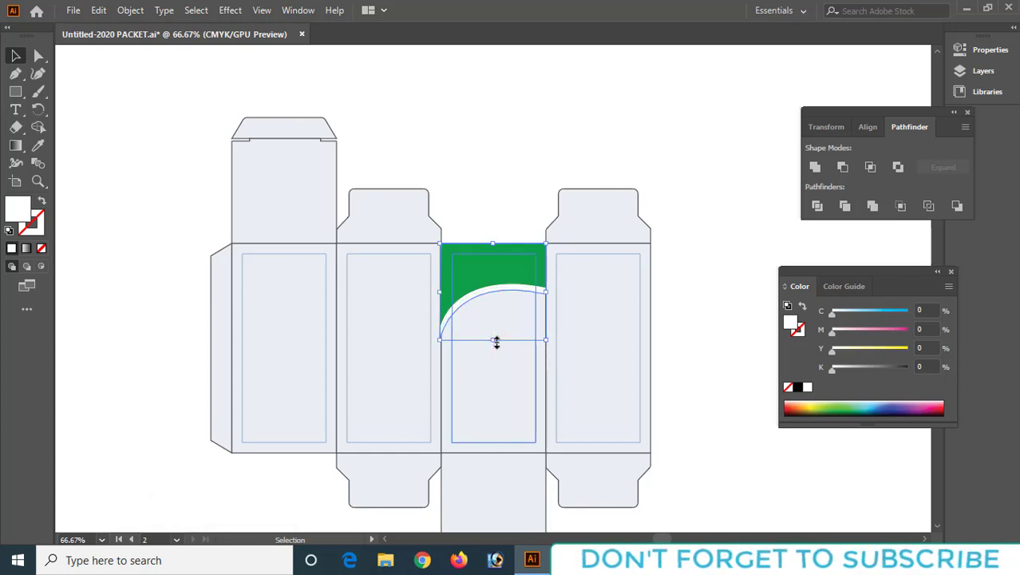
click(868, 405)
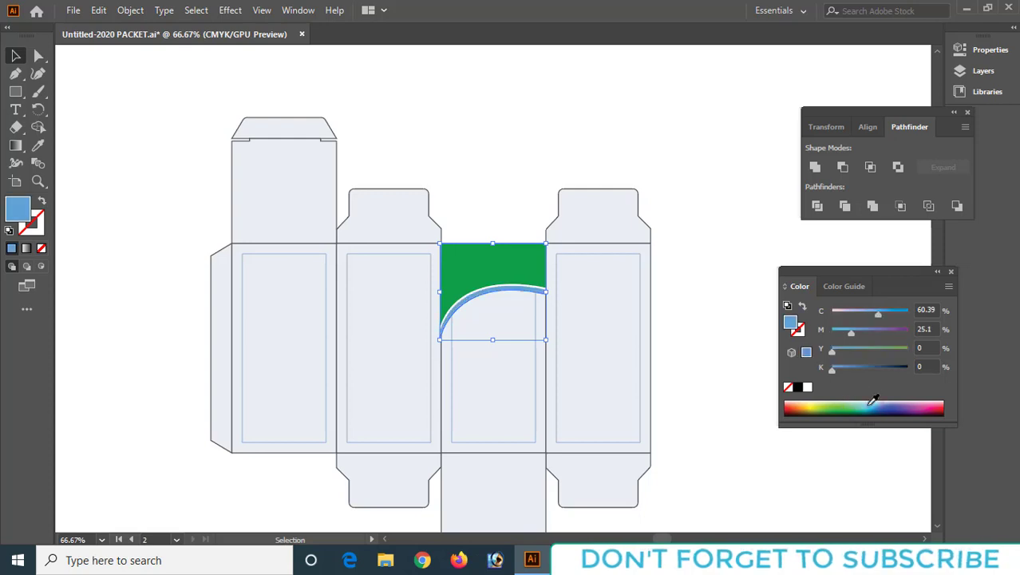
click(484, 361)
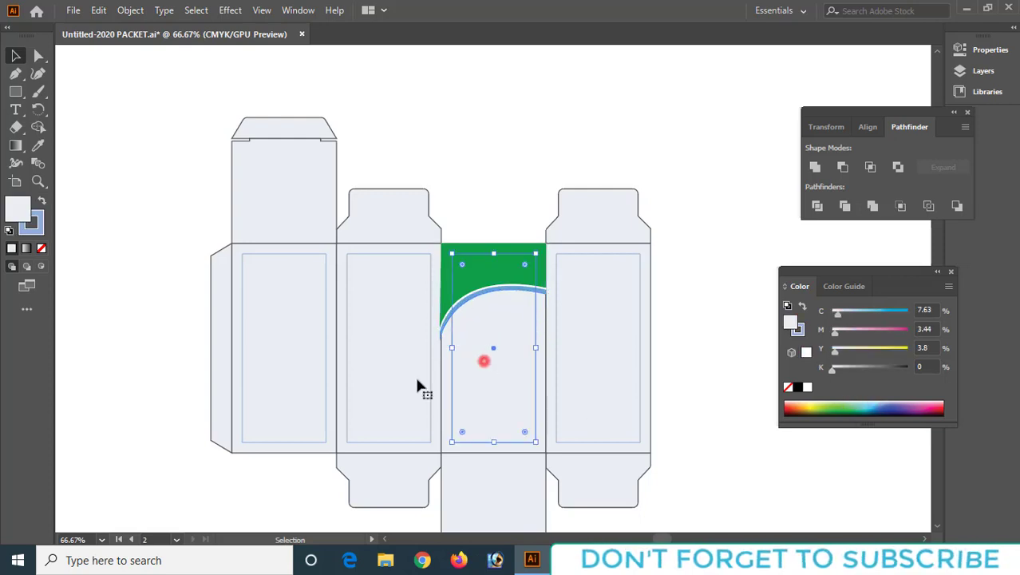
click(476, 136)
scroll(470, 219, down, 2)
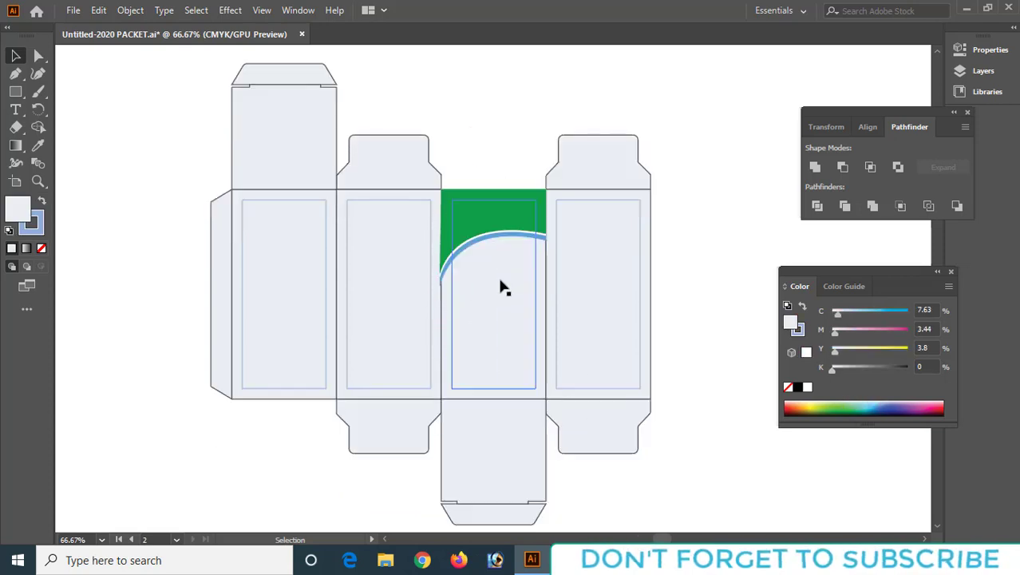
Draw two thin overlapping rectangles, one vertical and one horizontal, as a cross in the empty area beside the box template
click(14, 91)
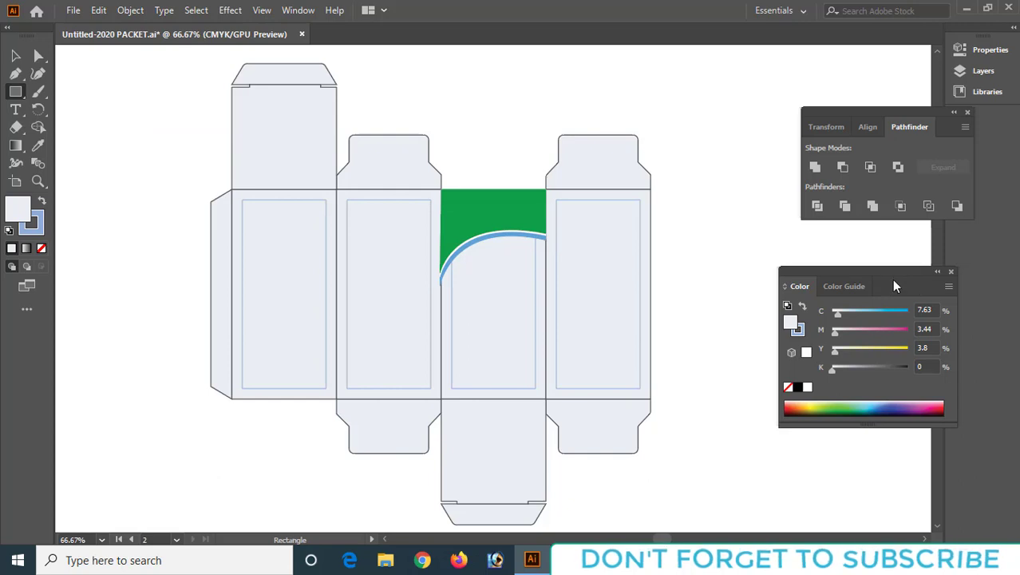
drag(885, 273, 913, 292)
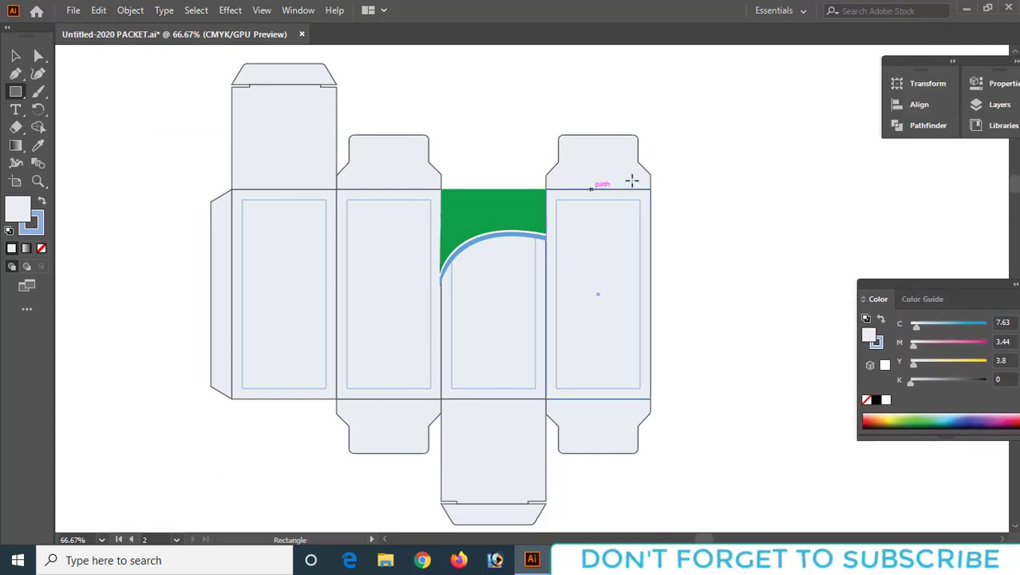
drag(723, 182, 735, 245)
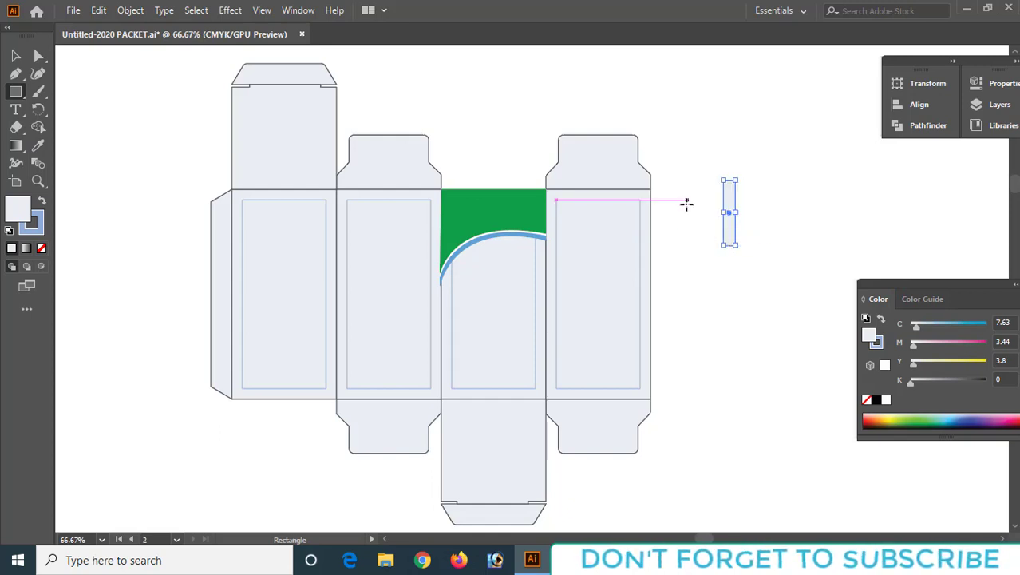
drag(688, 205, 764, 215)
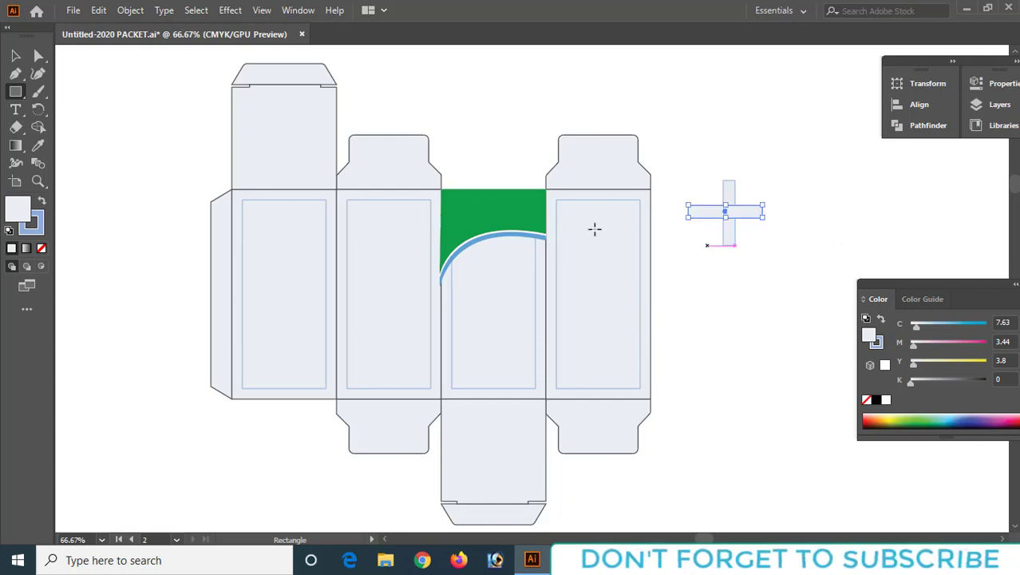
Fill both rectangles of the cross with green C 67.45, M 0, Y 100, K 0
click(15, 55)
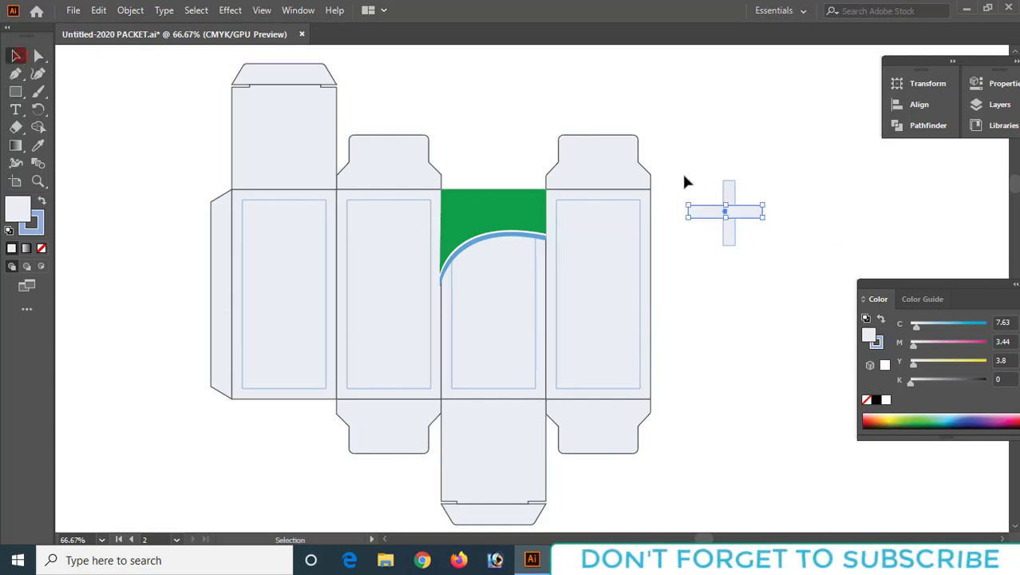
drag(689, 165, 782, 249)
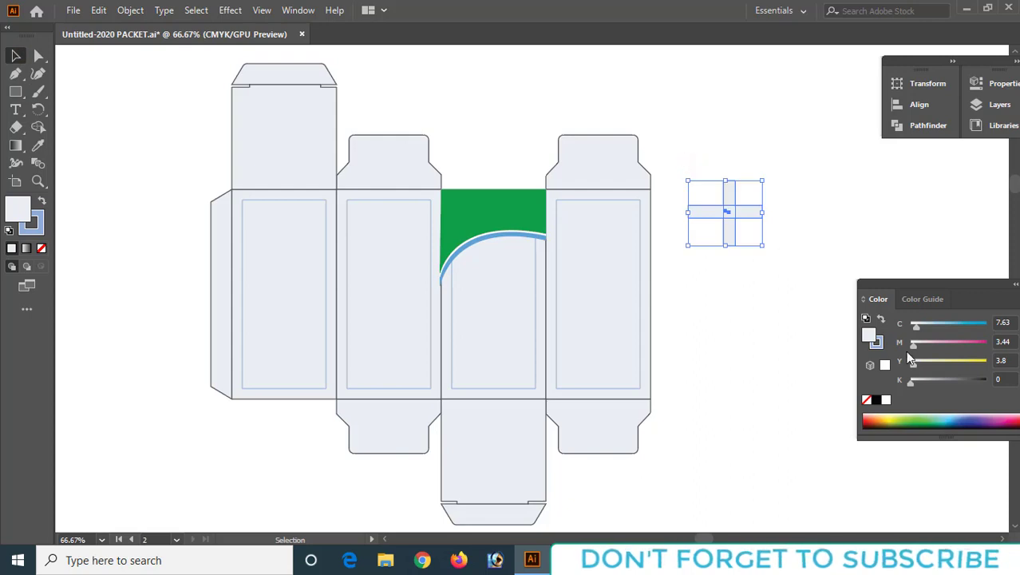
click(925, 415)
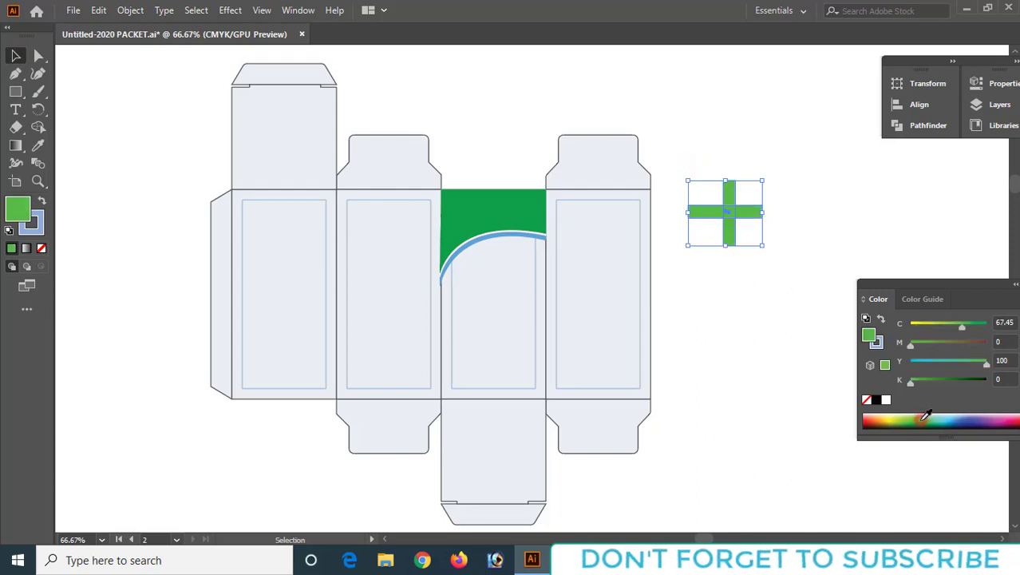
click(17, 58)
click(727, 281)
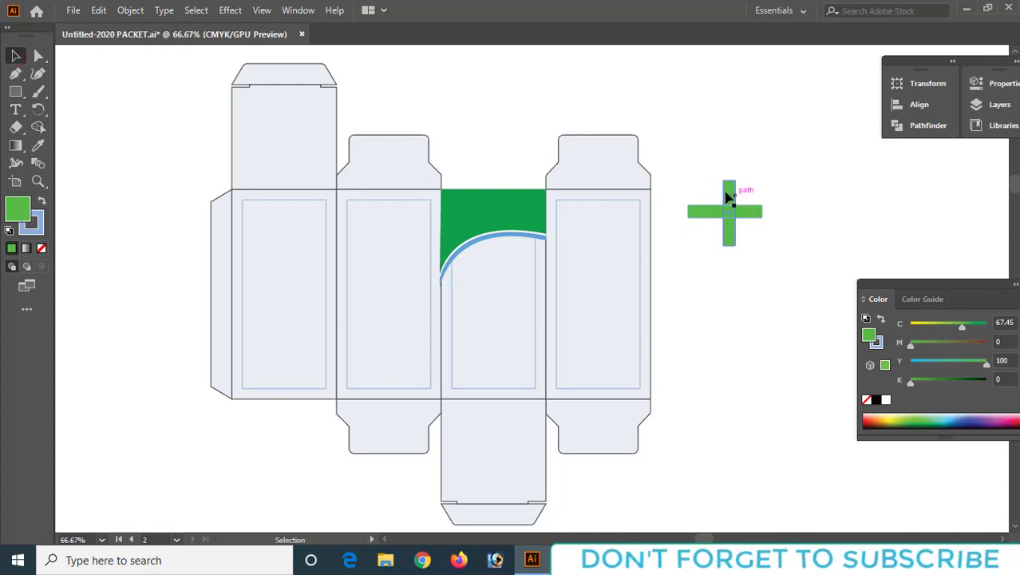
Draw a closed bar about 1.07 in long and 0.21 in high with the Pen tool, extending right from the cross's top
click(16, 73)
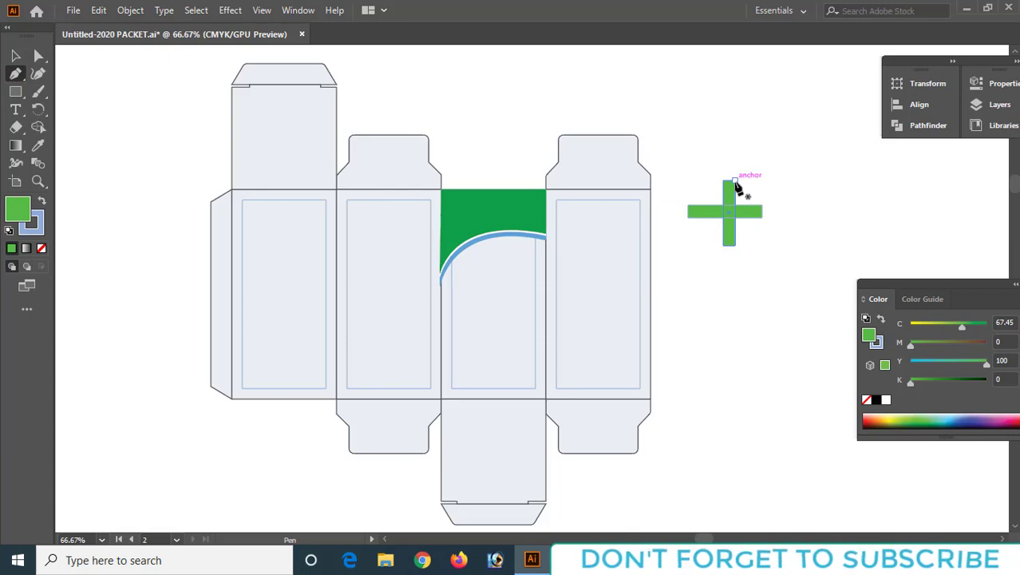
click(734, 181)
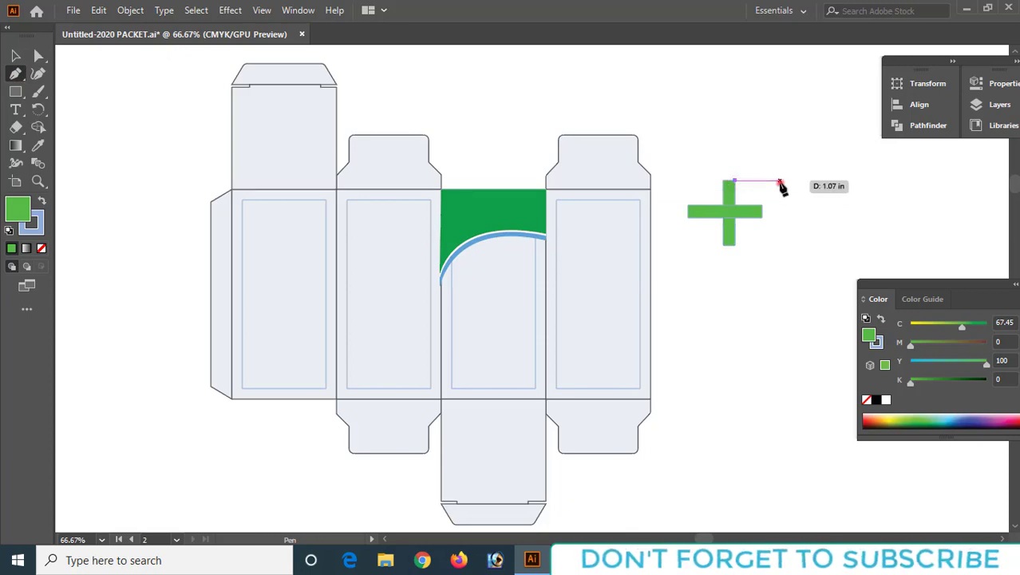
click(780, 181)
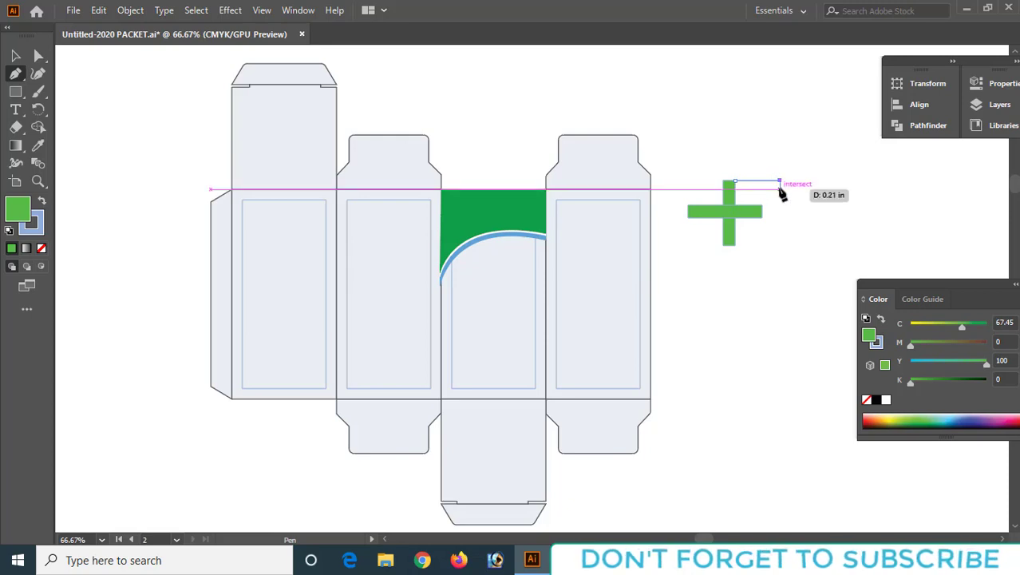
click(780, 189)
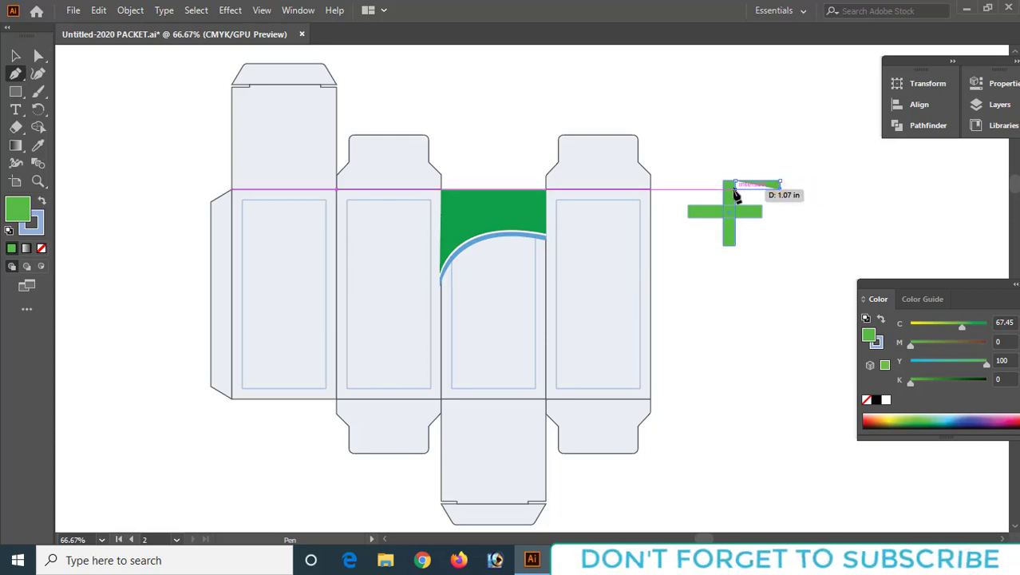
click(735, 189)
click(734, 181)
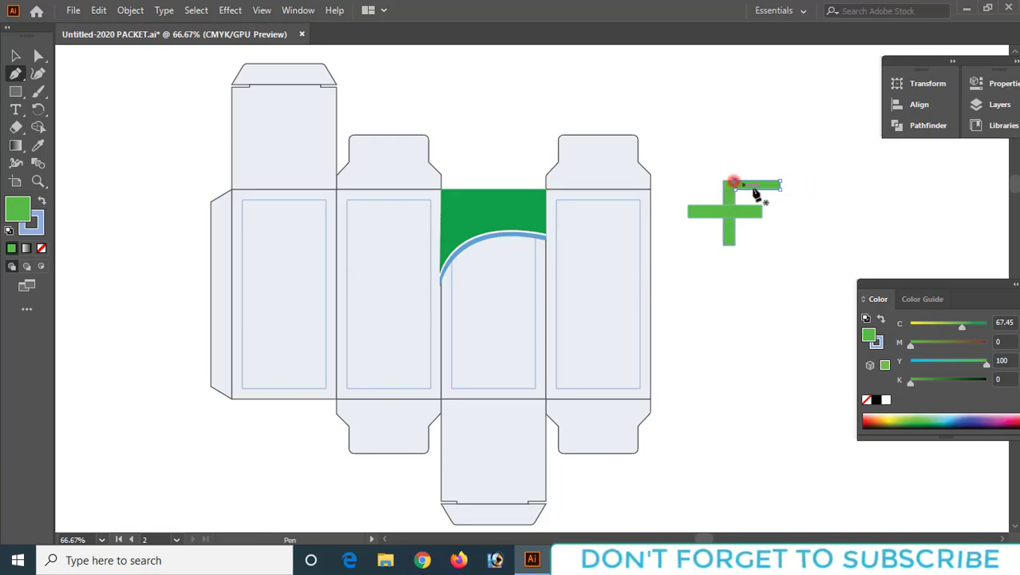
click(16, 56)
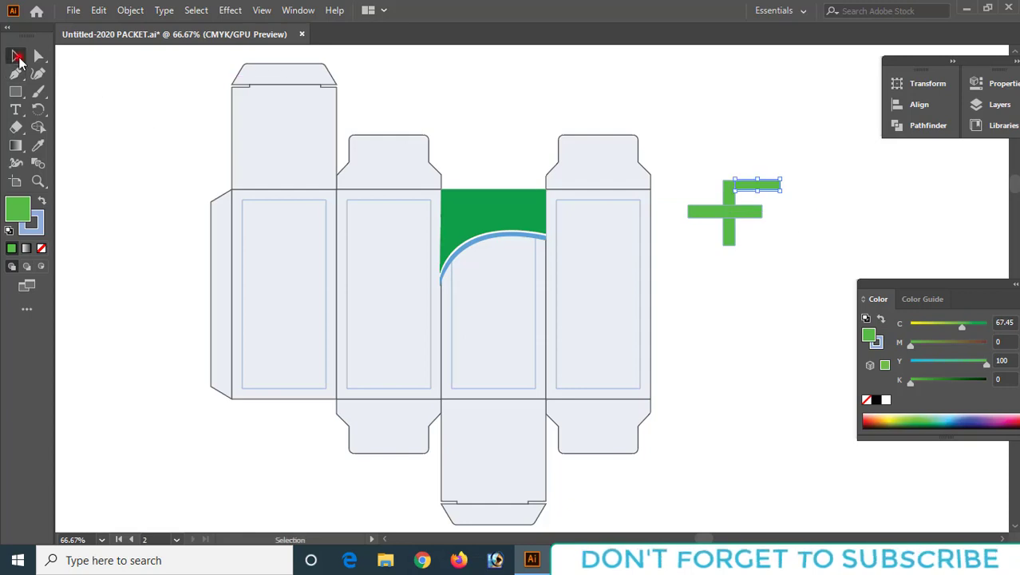
click(134, 104)
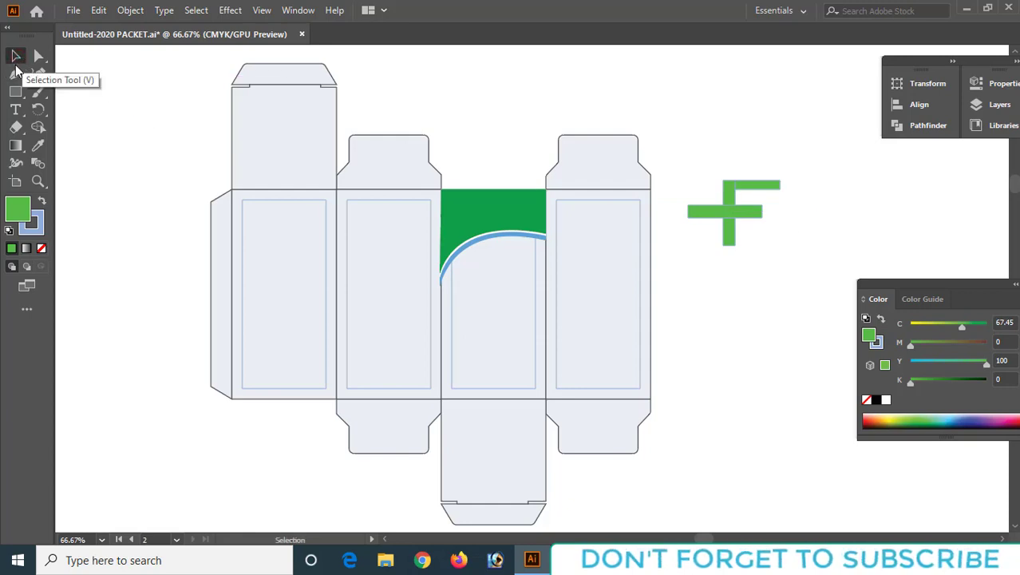
Draw a small closed triangular arrowhead with the Pen tool at the outer lower corner of the cross's top bar
click(16, 72)
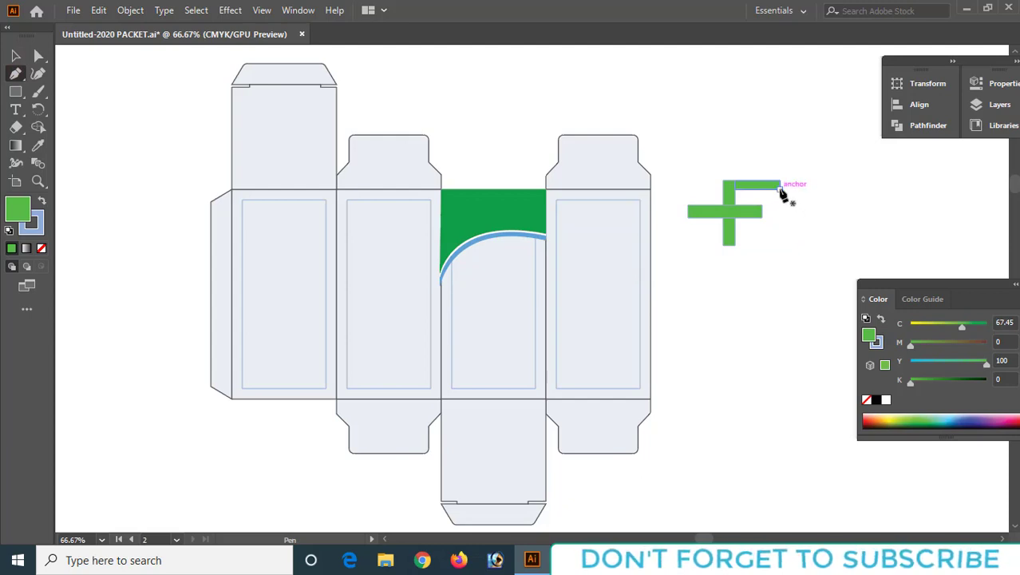
click(780, 189)
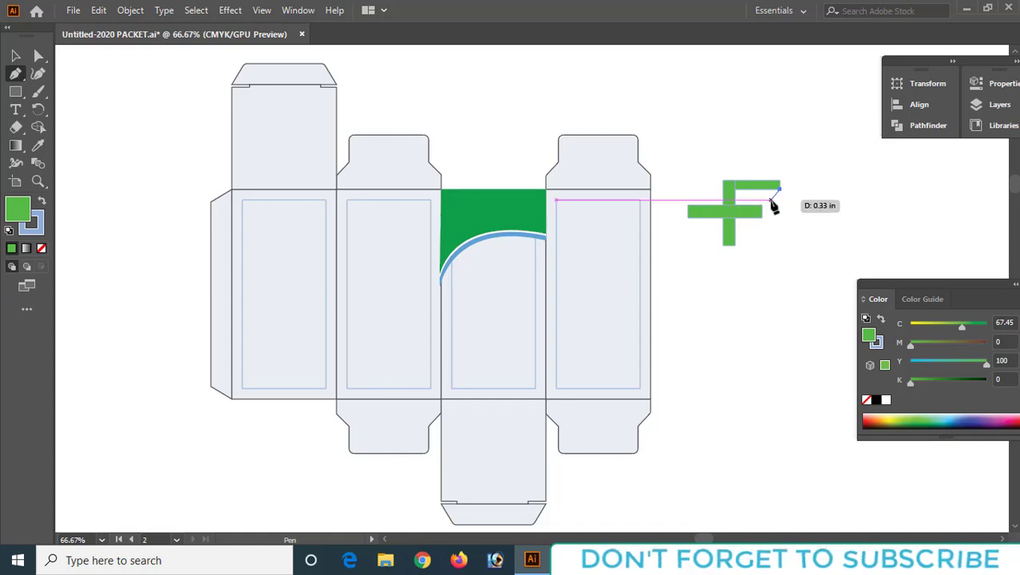
click(771, 200)
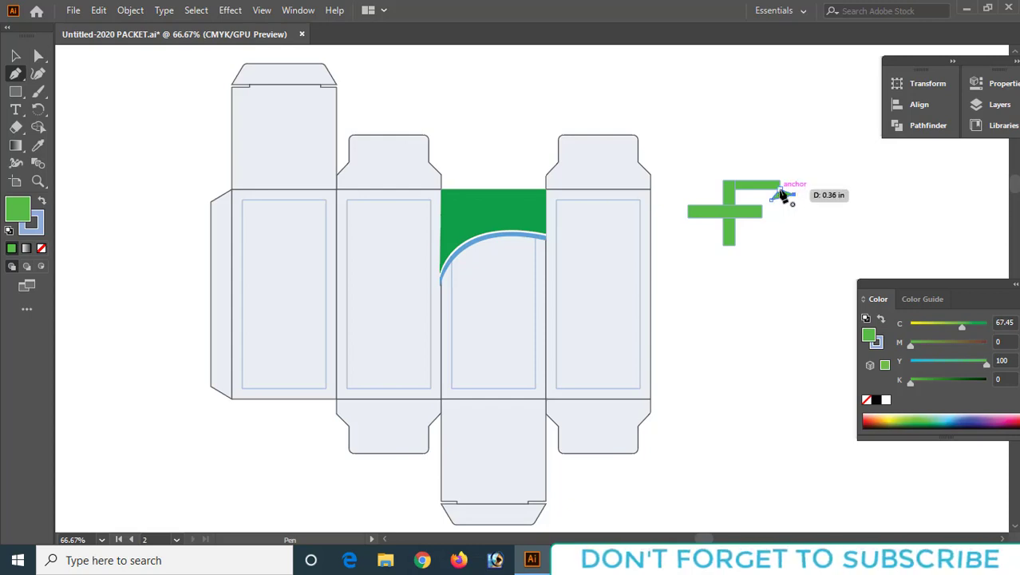
click(794, 194)
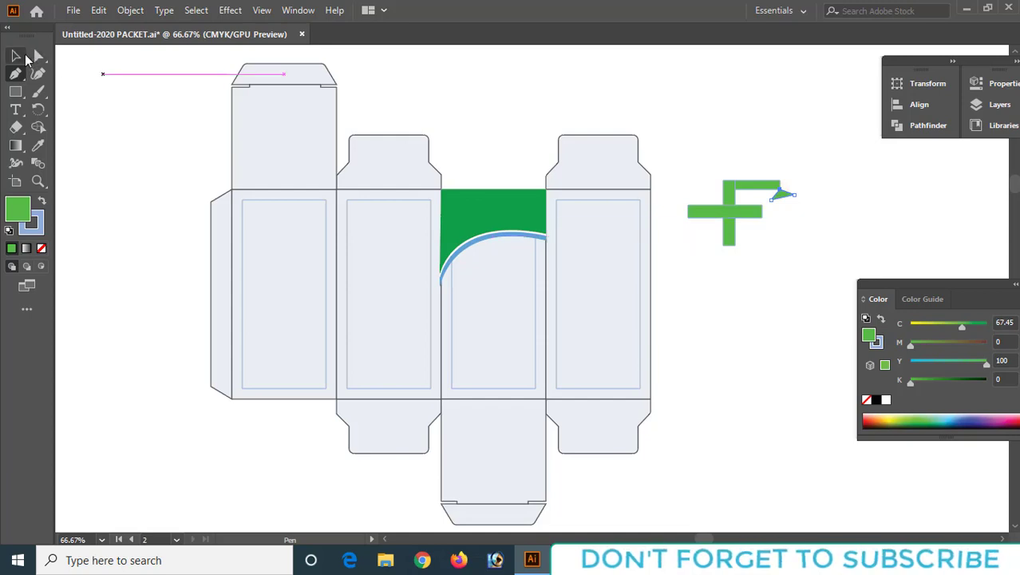
click(16, 55)
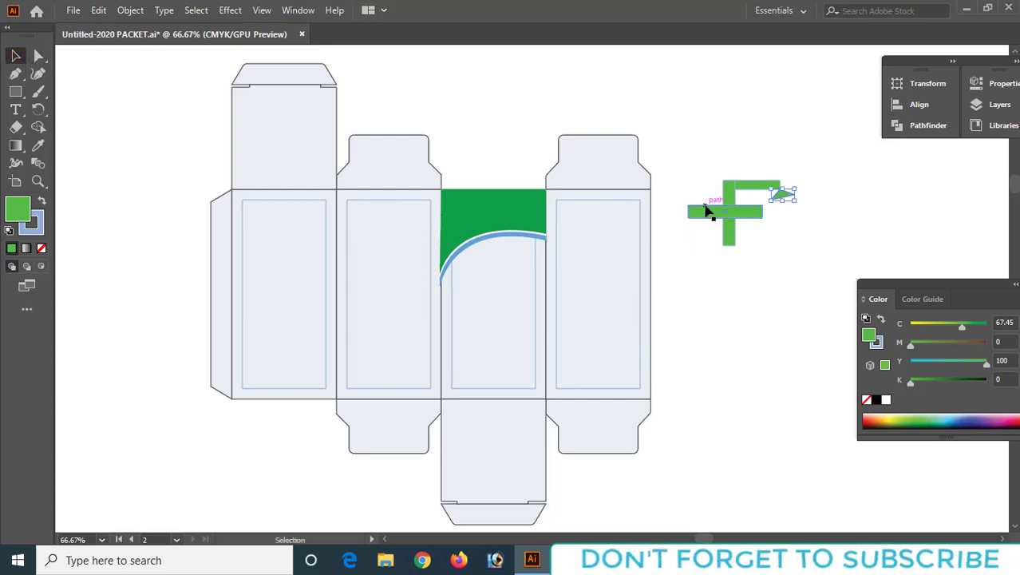
Scale the complete green cross emblem down to about half its size
drag(688, 143, 813, 274)
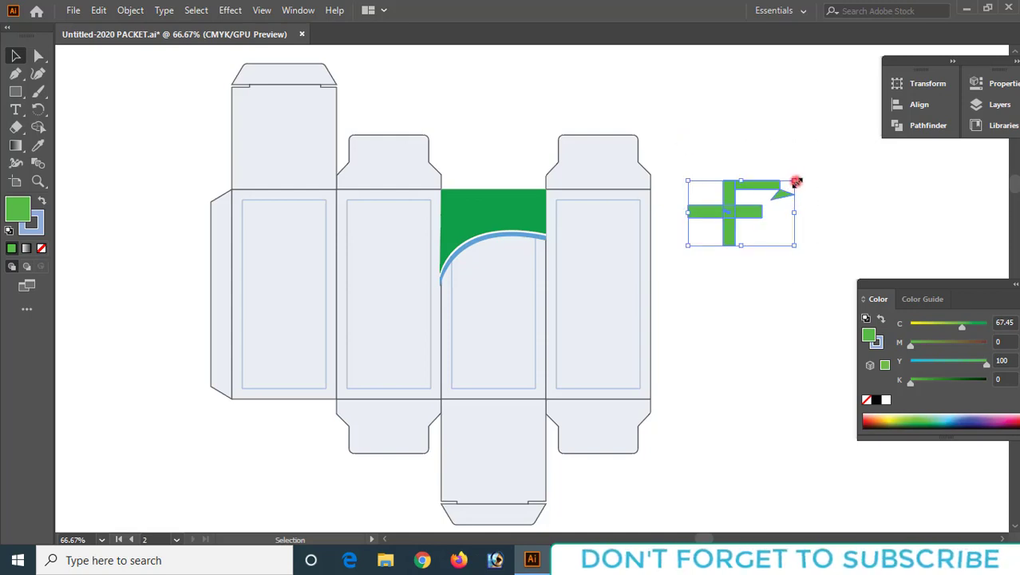
drag(797, 182, 769, 190)
click(716, 252)
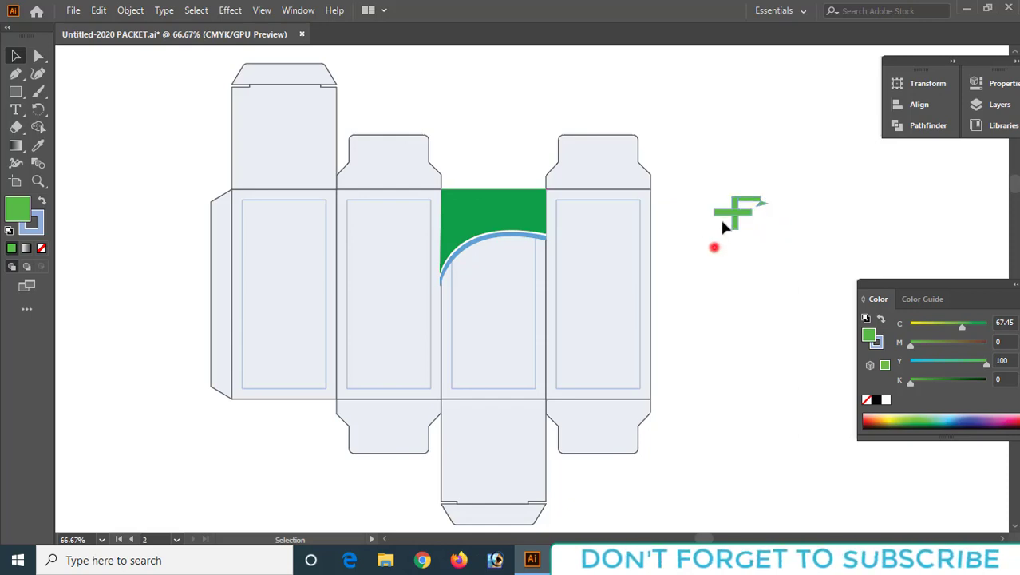
Shorten the left arm of the emblem's horizontal bar slightly by moving its end anchor points inward
click(722, 212)
click(37, 55)
drag(692, 195, 719, 226)
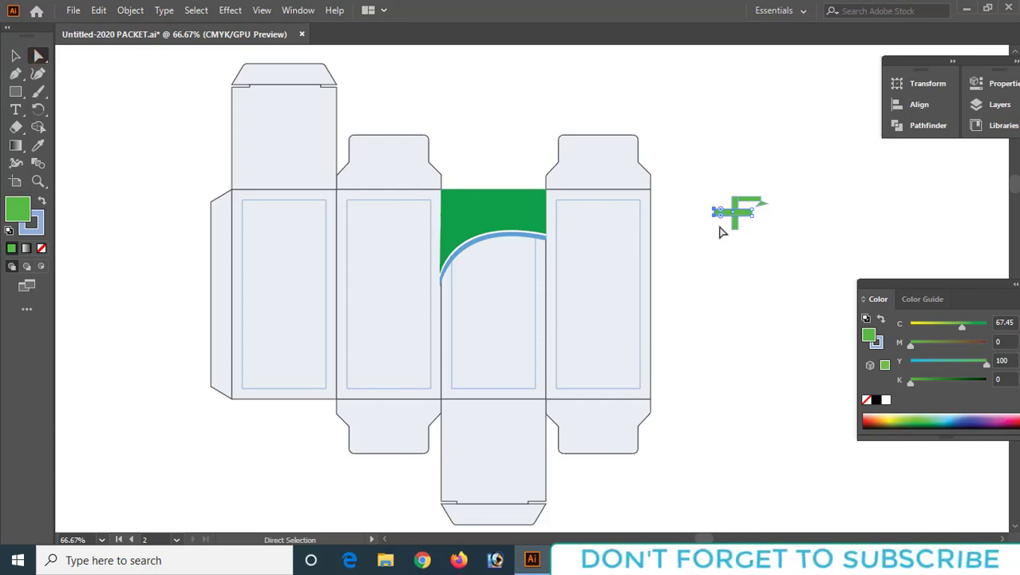
key(shift+Right)
key(shift+Right)
drag(727, 213, 718, 210)
click(721, 242)
Add the text "200ml" in the empty area below the green emblem
click(11, 115)
click(696, 312)
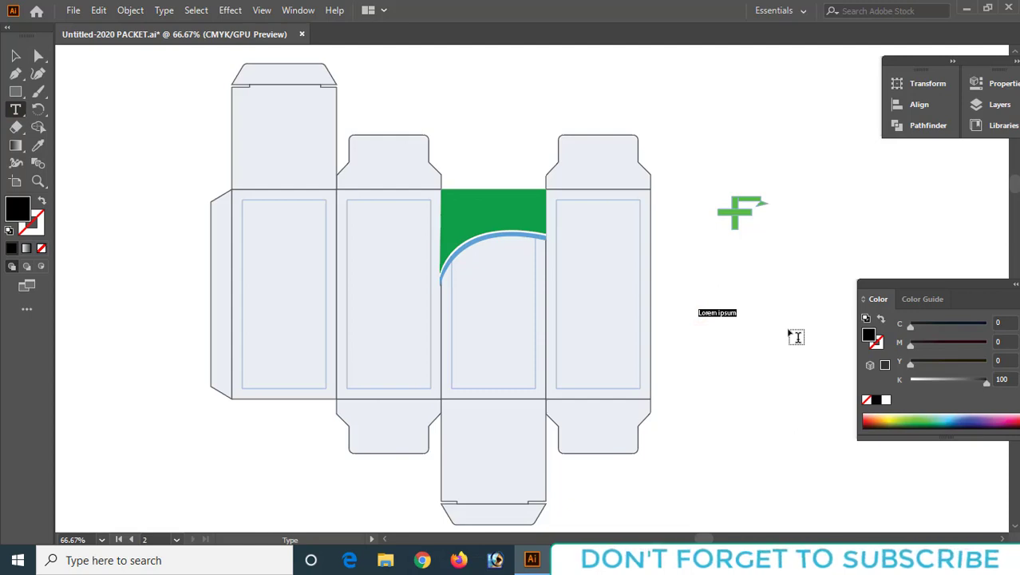
text(200ml)
click(16, 55)
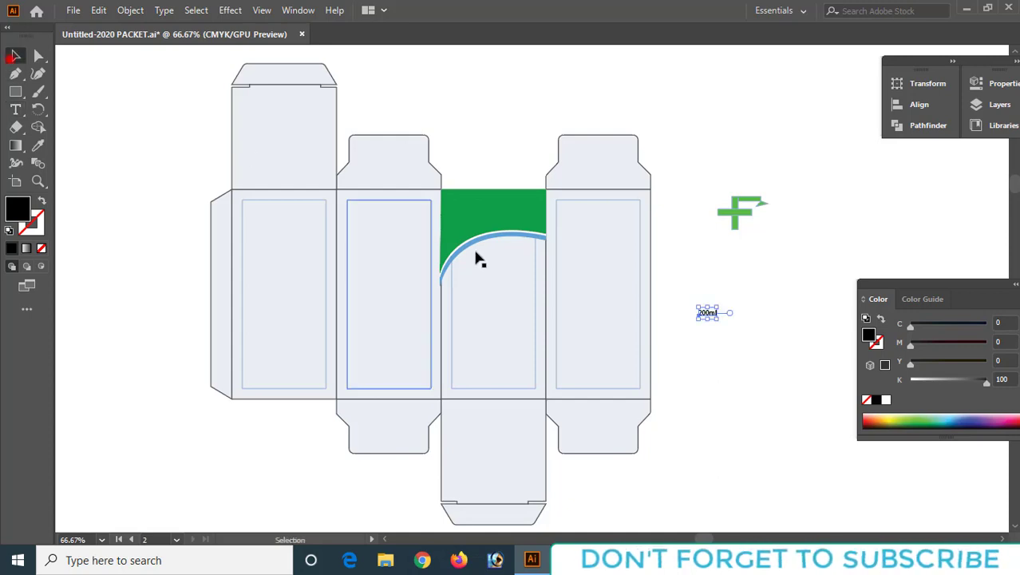
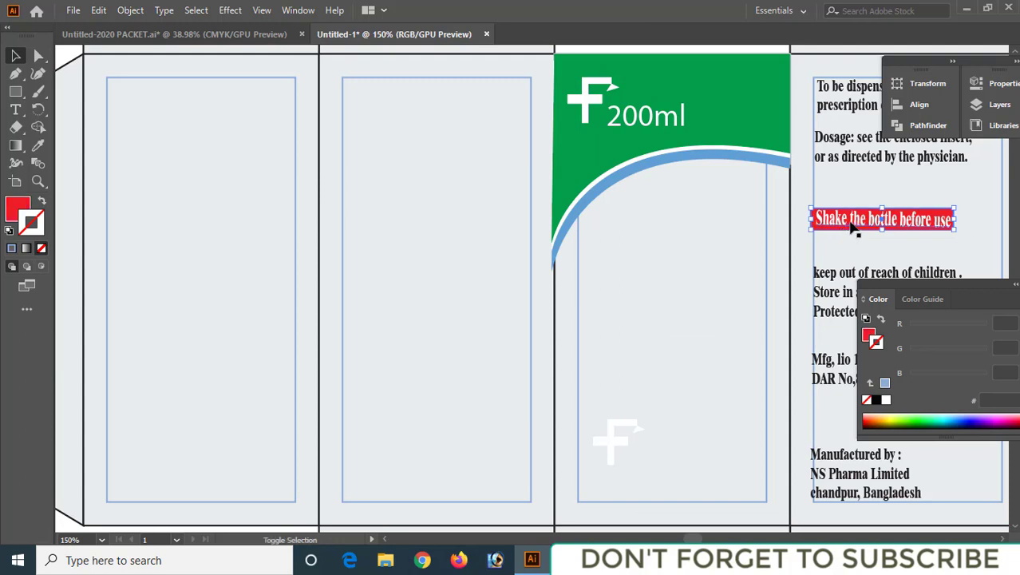
Move the "Shake the bottle before use" text and its red background slightly right to centre them in the fourth panel
shift+click(852, 221)
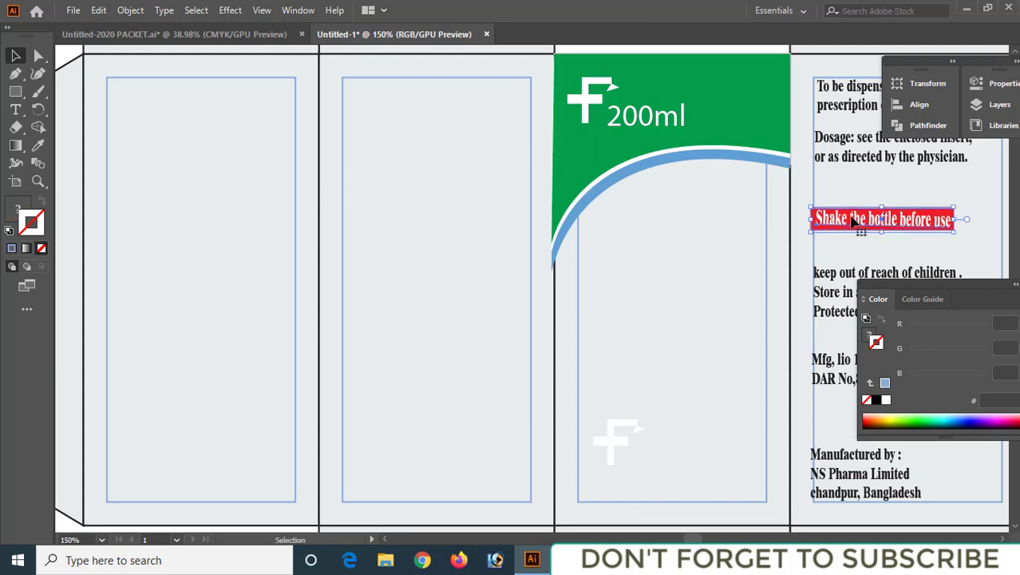
drag(852, 221, 875, 222)
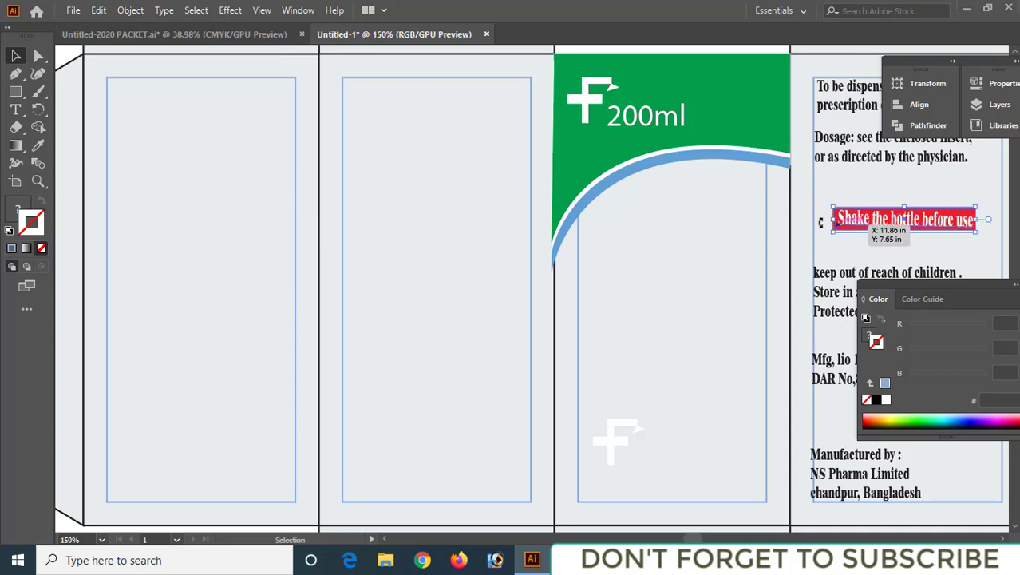
key(ctrl+minus)
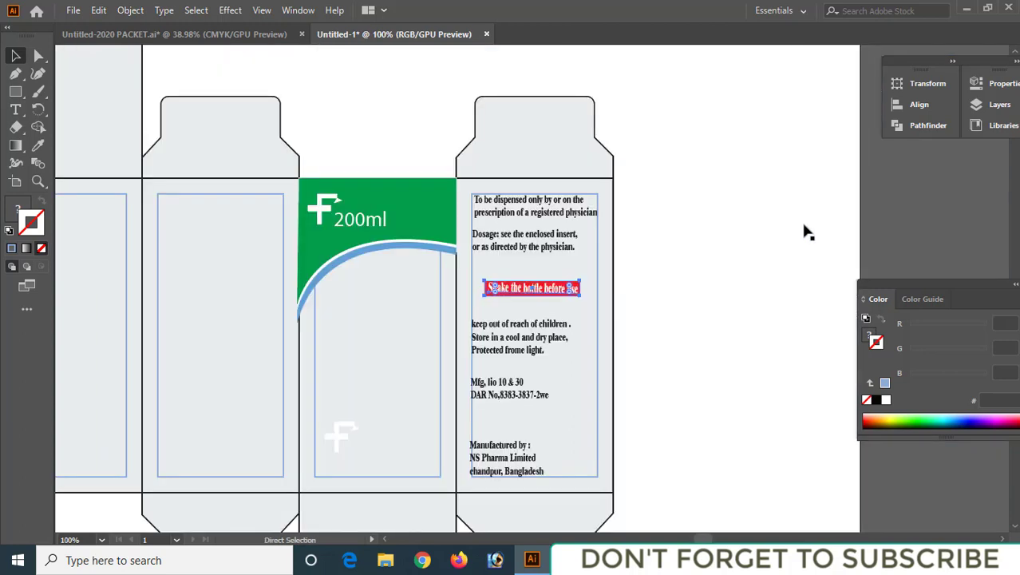
key(space)
drag(376, 294, 547, 257)
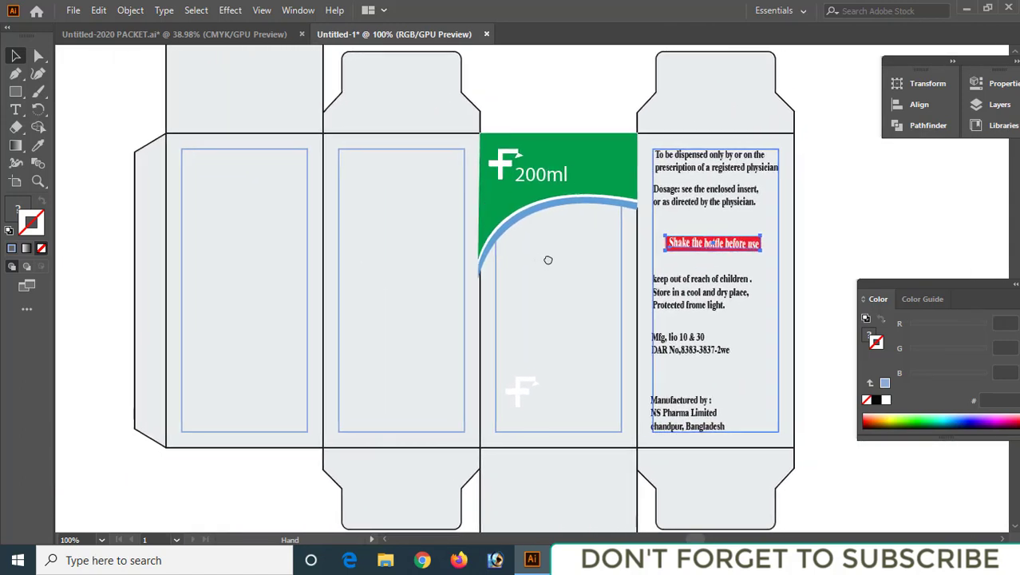
Bring the "NS Pharma" name with its "Ideas for healthcare" tagline from Untitled-2020 PACKET.ai into the lower part of the third panel
click(256, 36)
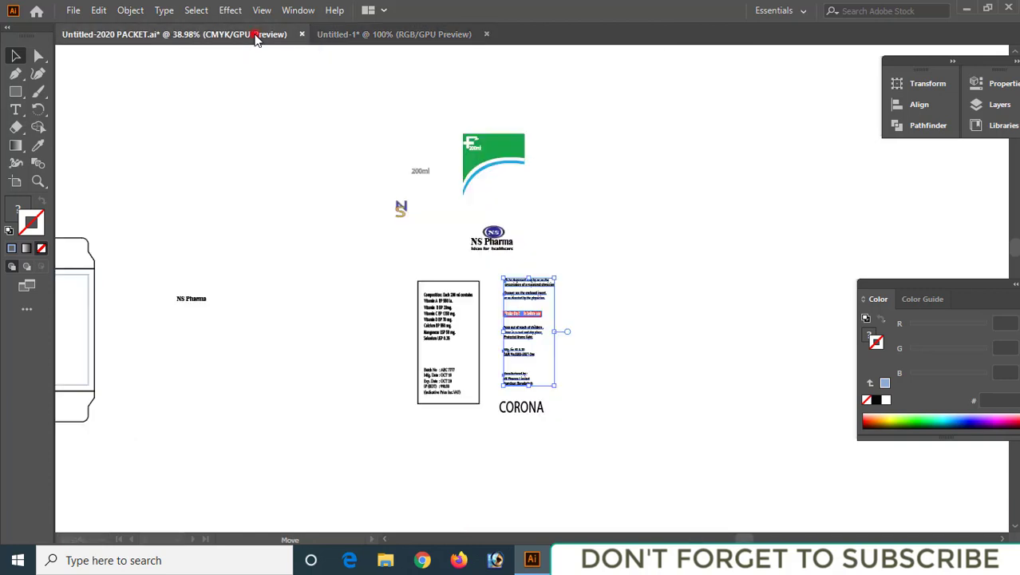
click(532, 431)
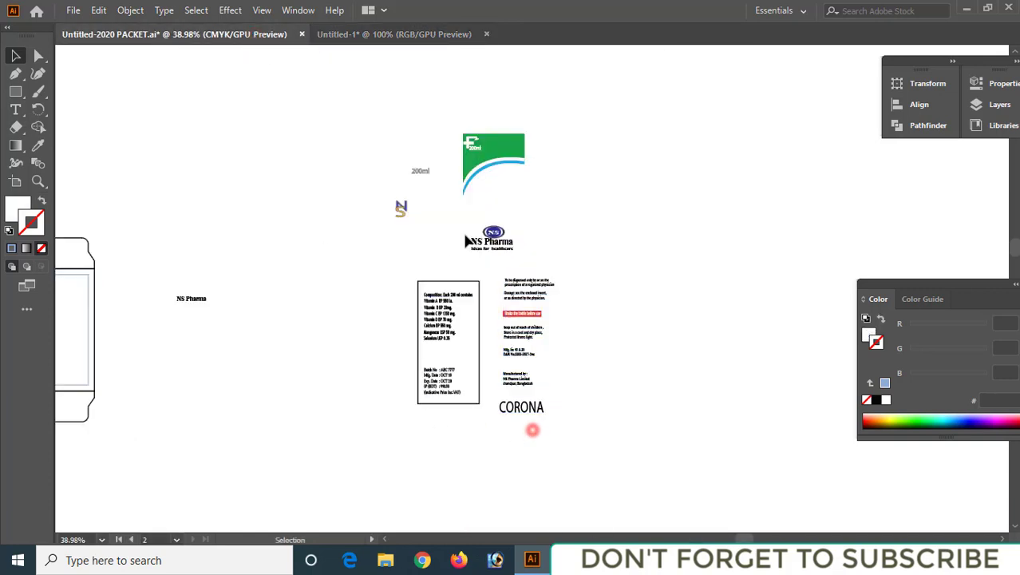
click(519, 252)
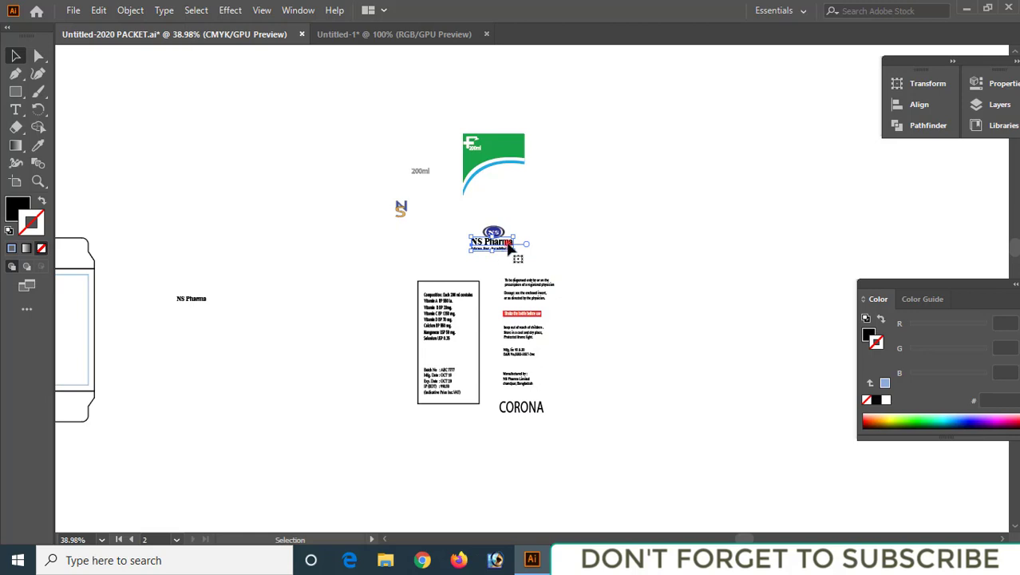
drag(508, 248, 492, 316)
drag(557, 411, 579, 408)
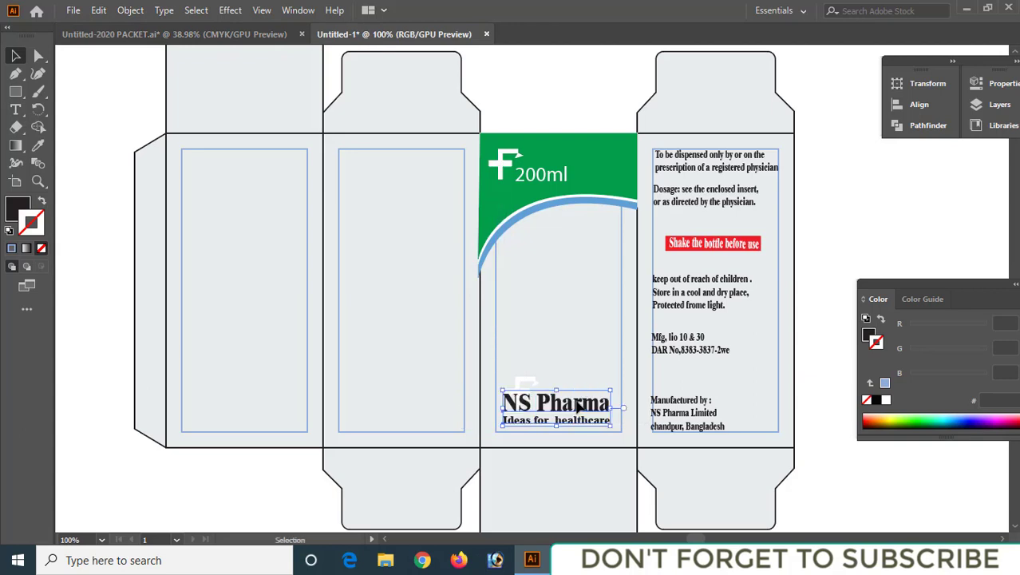
click(826, 455)
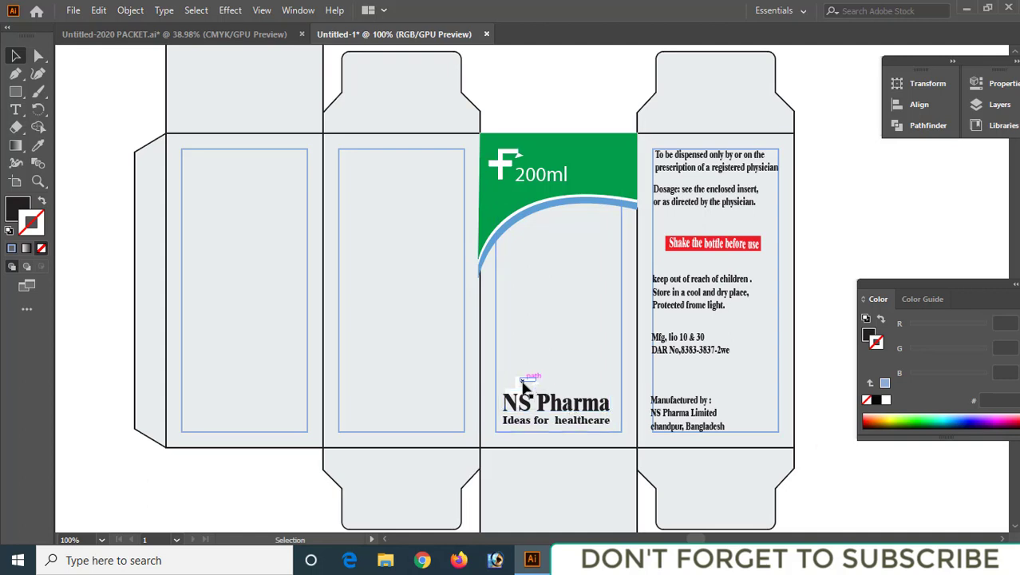
Move the white emblem copy up clear of the NS Pharma name and recolour it with the header's green using the Eyedropper
click(518, 383)
drag(519, 384, 524, 354)
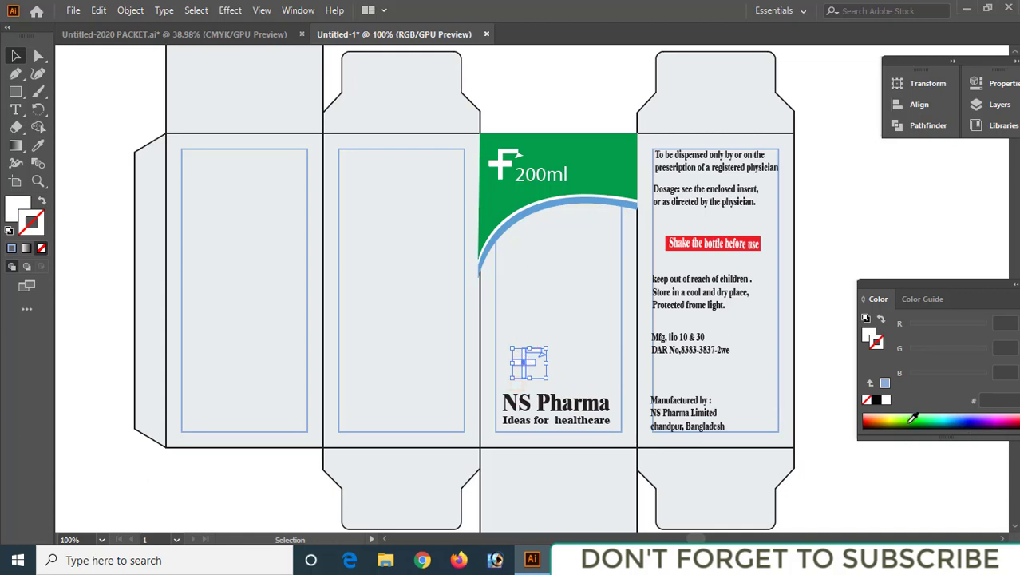
click(40, 152)
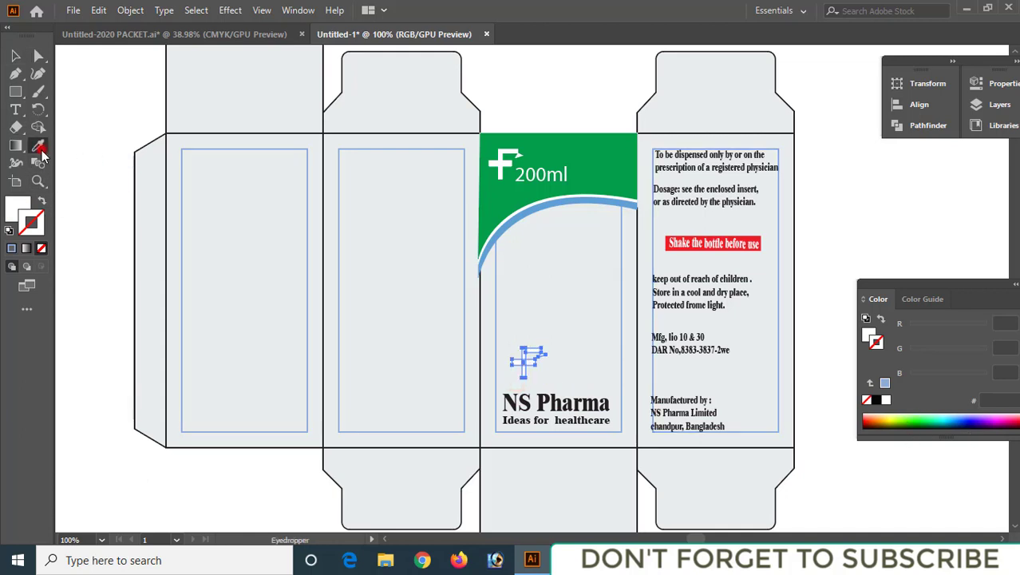
click(608, 179)
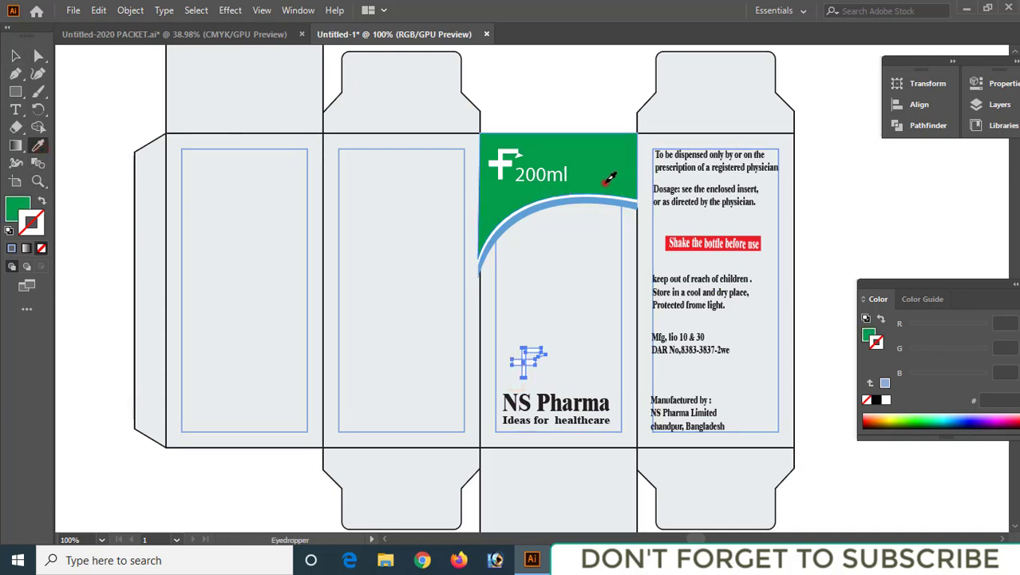
Shrink the green emblem and place it centred directly above the NS Pharma name
click(15, 56)
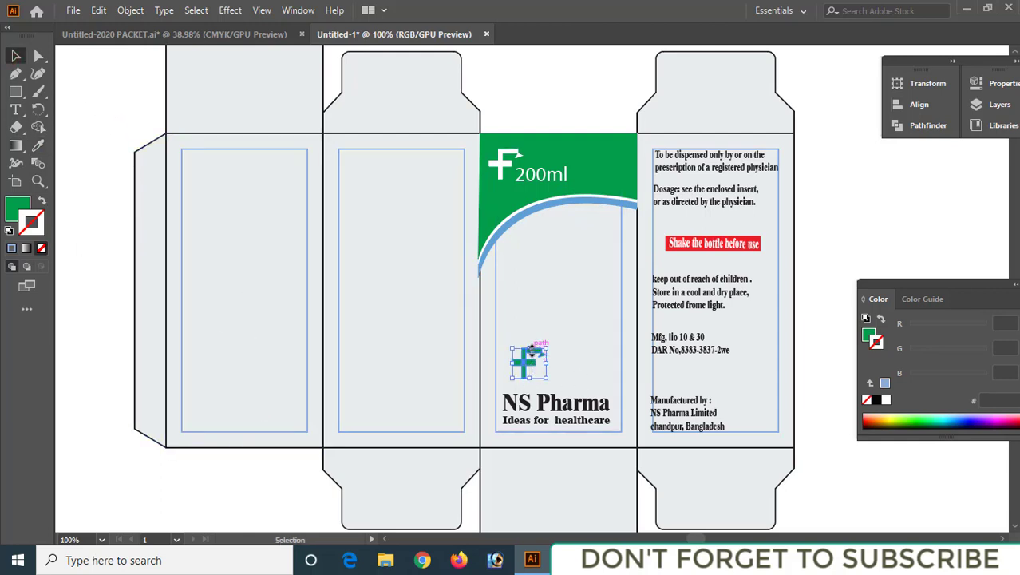
drag(531, 349, 581, 387)
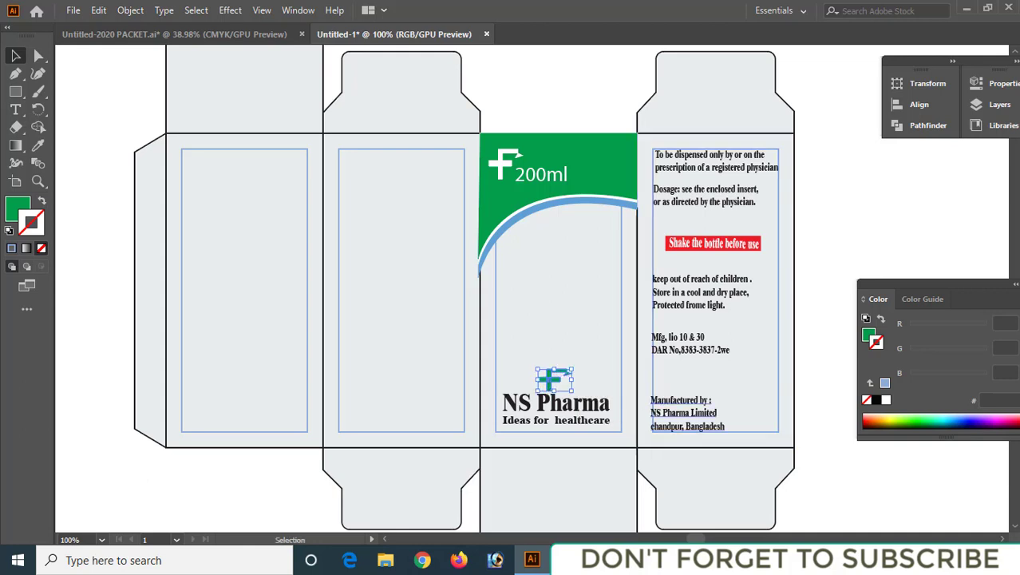
click(823, 428)
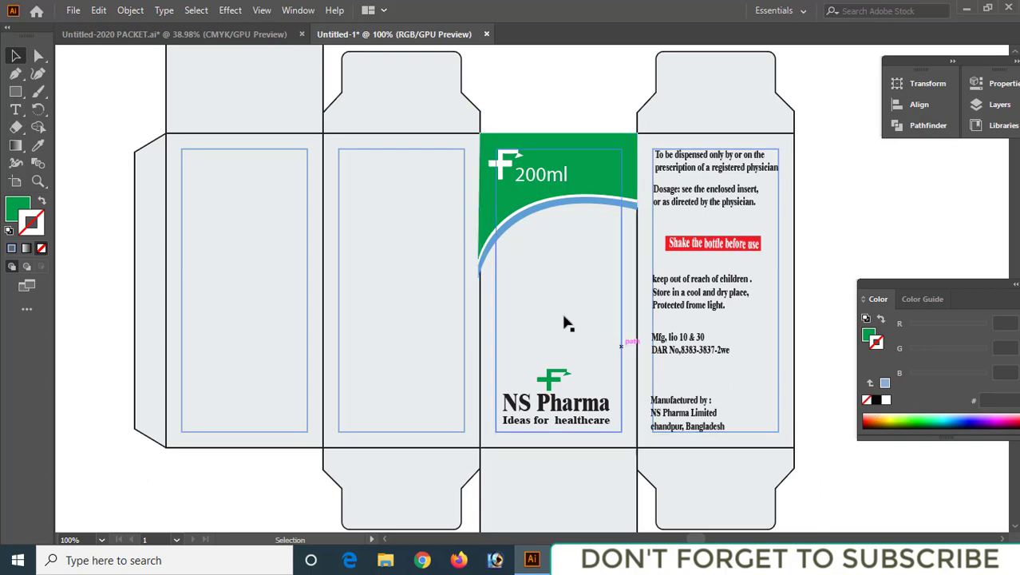
Bring the "CORONA" product name from Untitled-2020 PACKET.ai into the third panel, centred below the blue curve
click(251, 35)
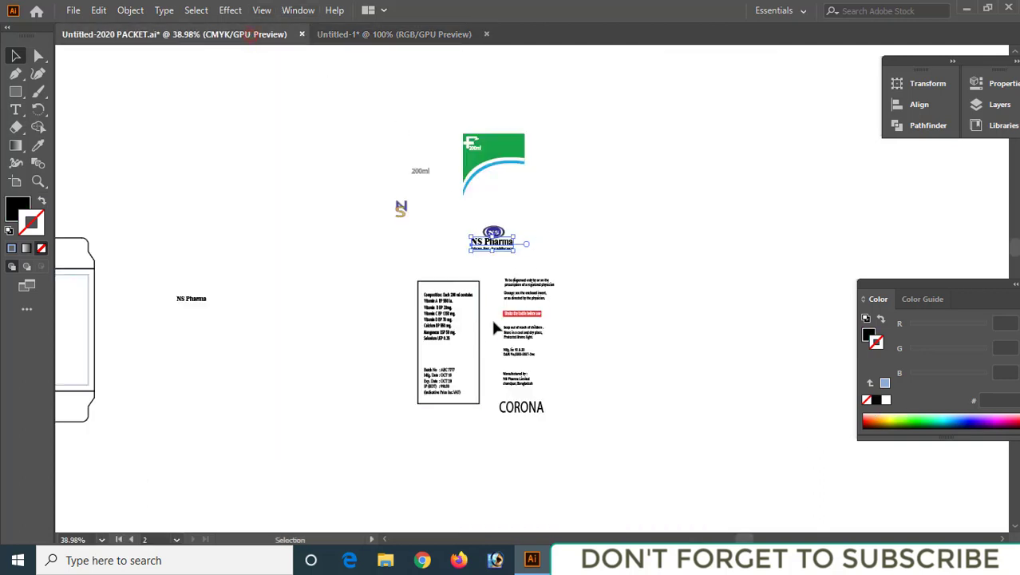
drag(539, 409, 421, 34)
drag(533, 211, 600, 279)
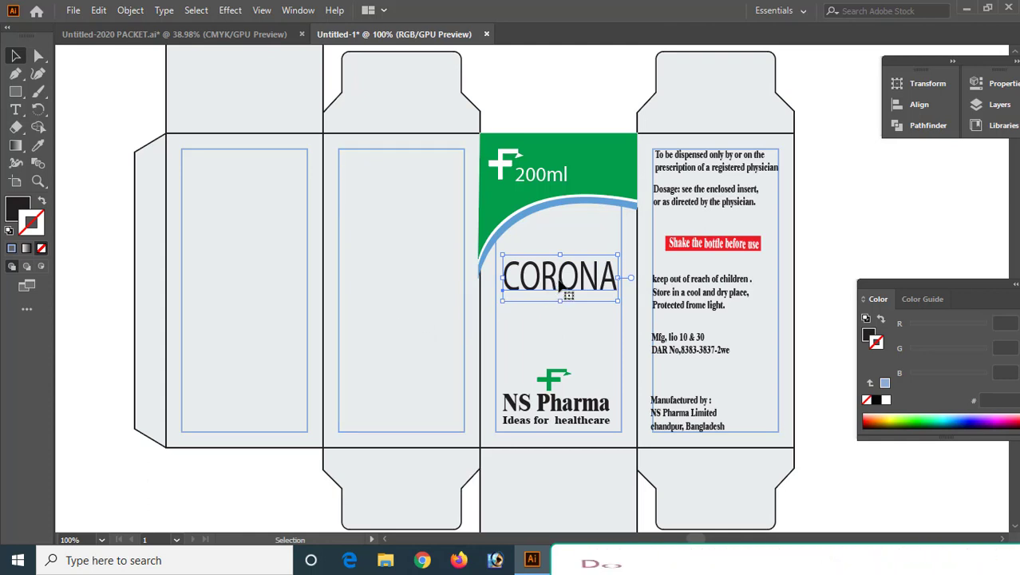
drag(562, 286, 559, 286)
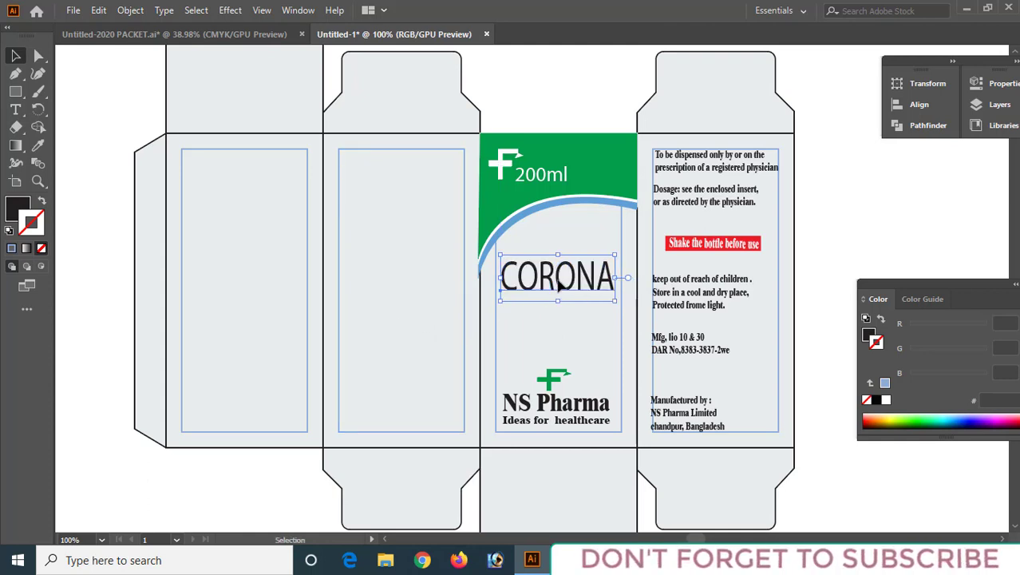
Draw a small circle with the Ellipse tool in the empty area beside the fourth panel
click(17, 91)
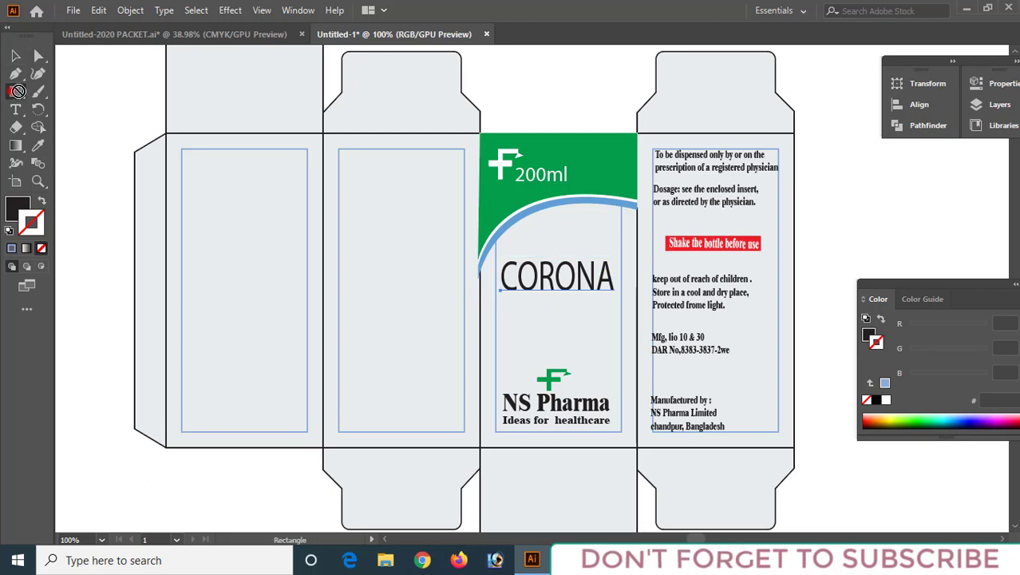
click(15, 94)
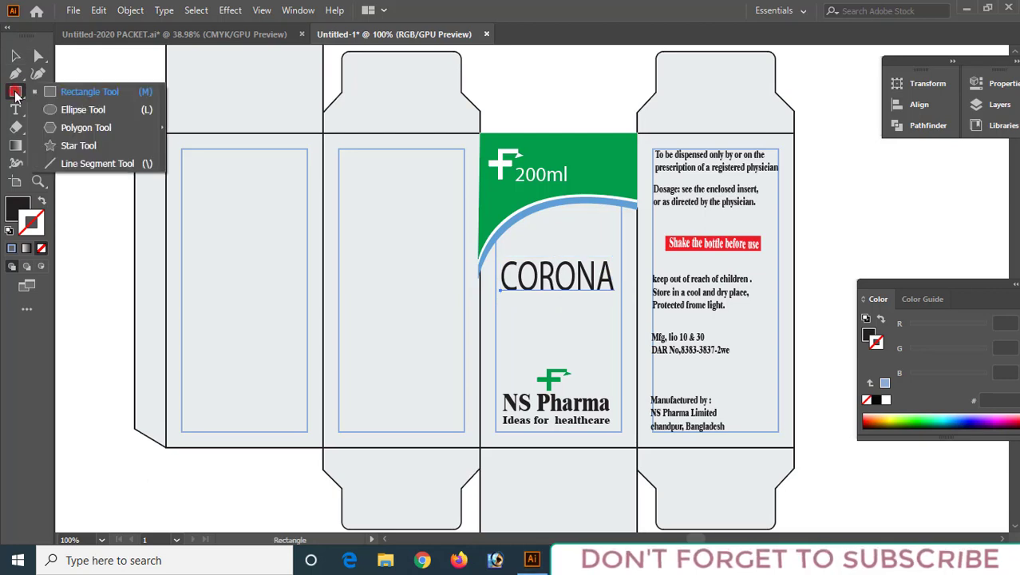
click(74, 112)
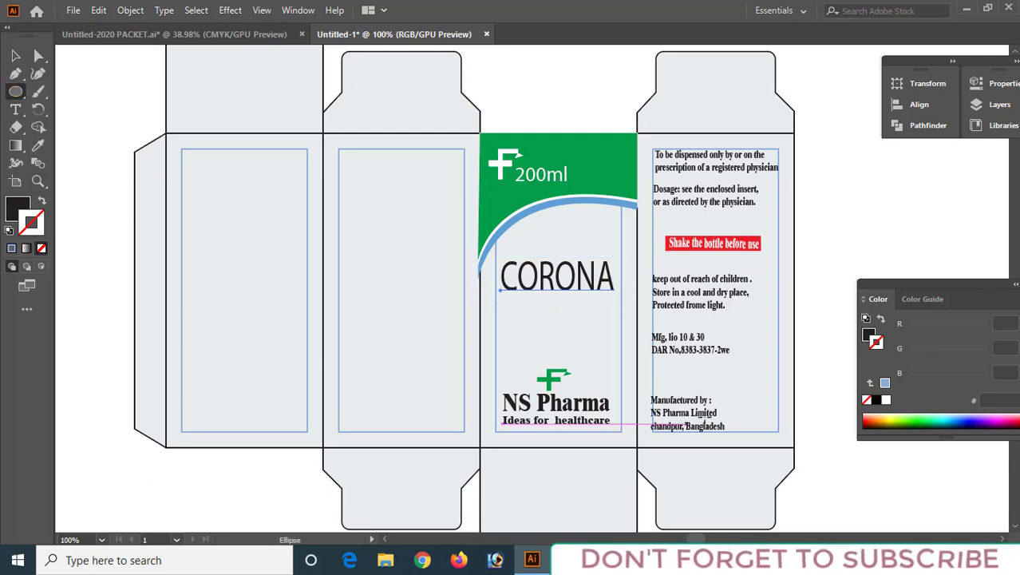
drag(829, 213, 857, 238)
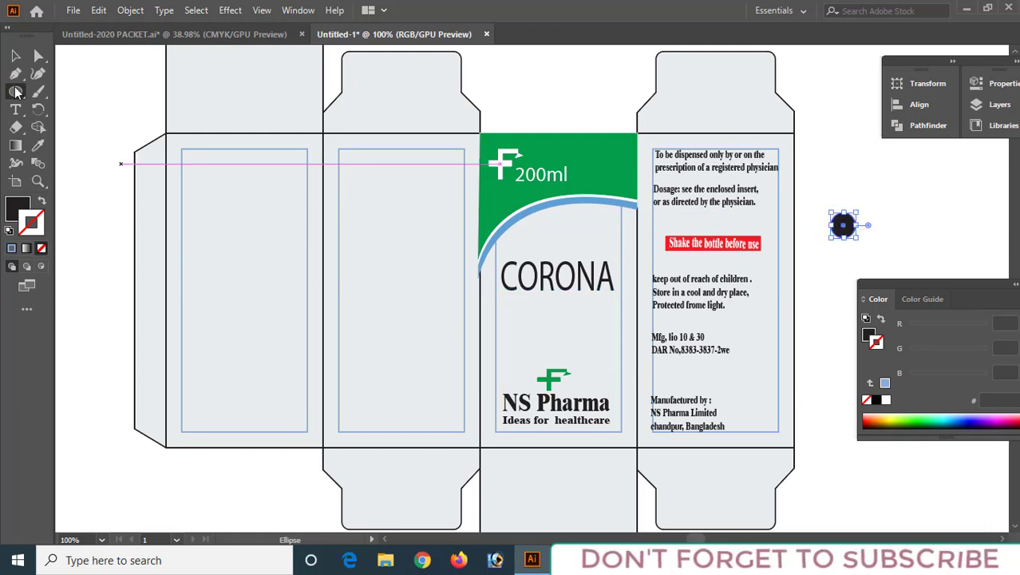
Add the text "R" above the small circle
click(15, 112)
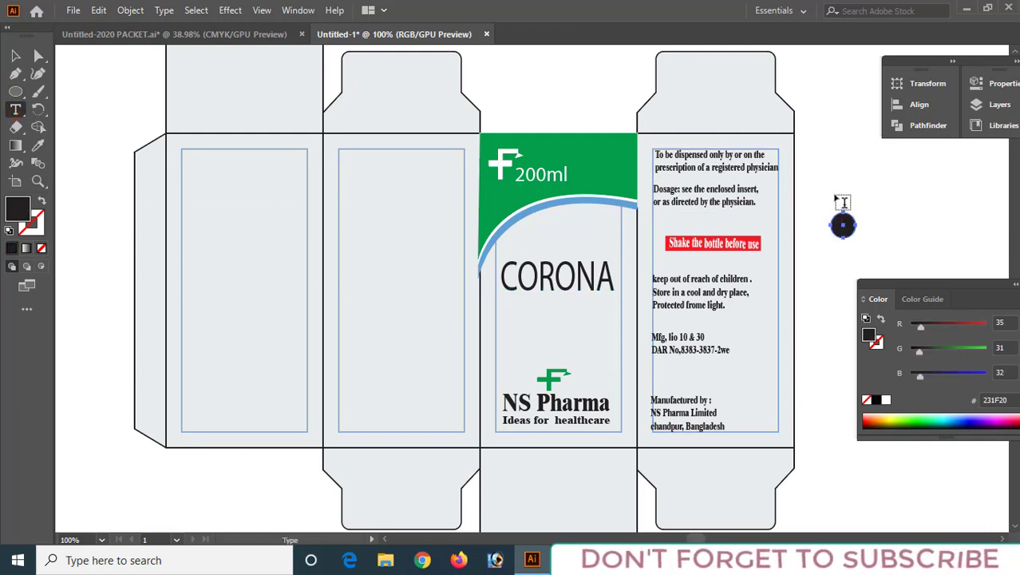
click(830, 170)
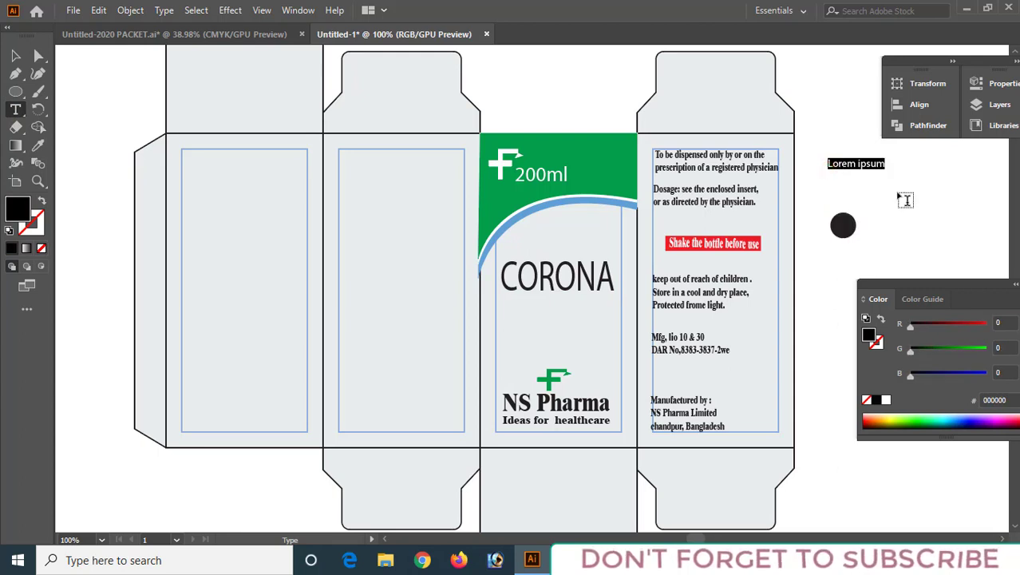
text(R)
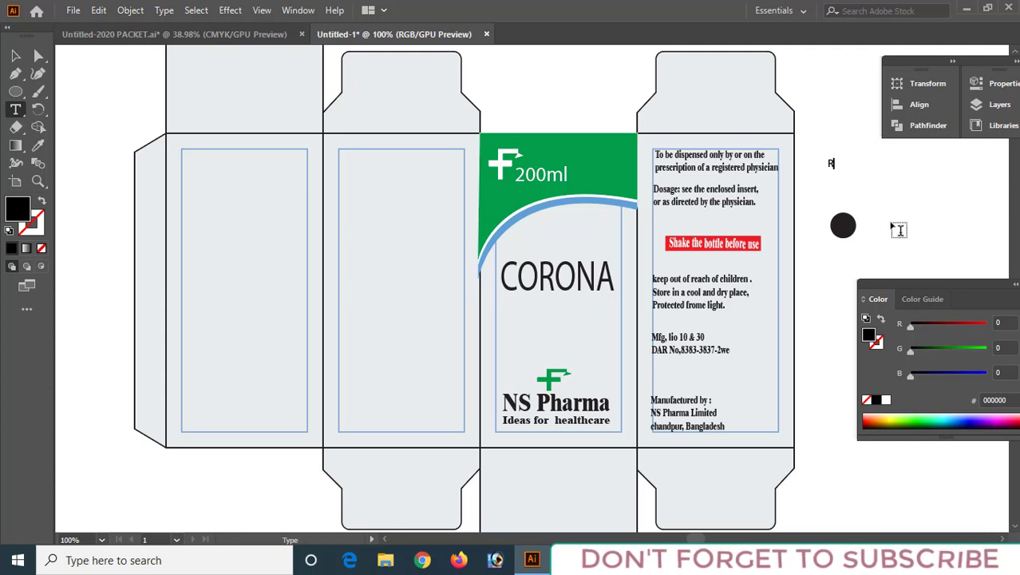
click(305, 236)
Give the small circle a black outline and remove its fill
click(15, 58)
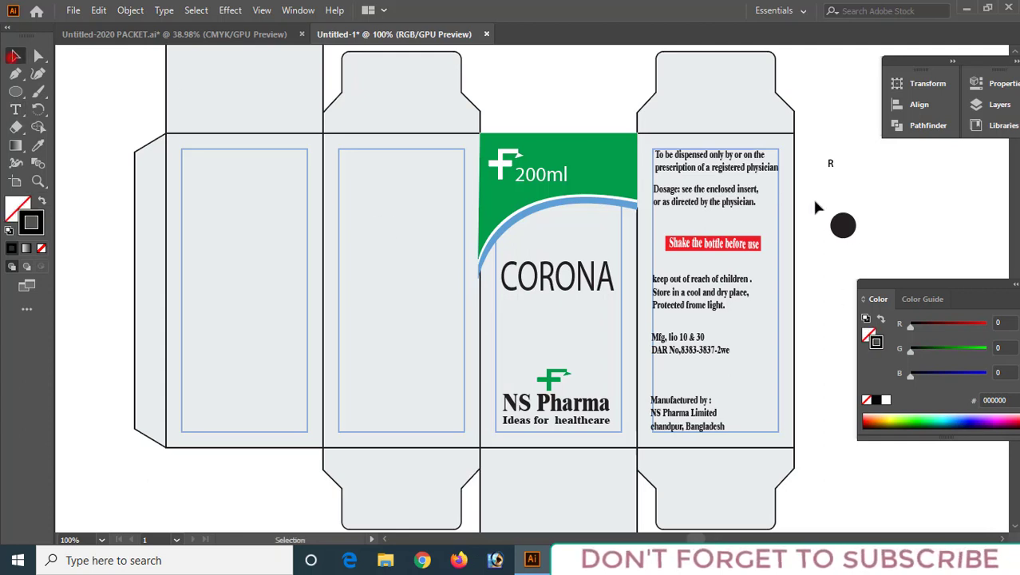
click(839, 225)
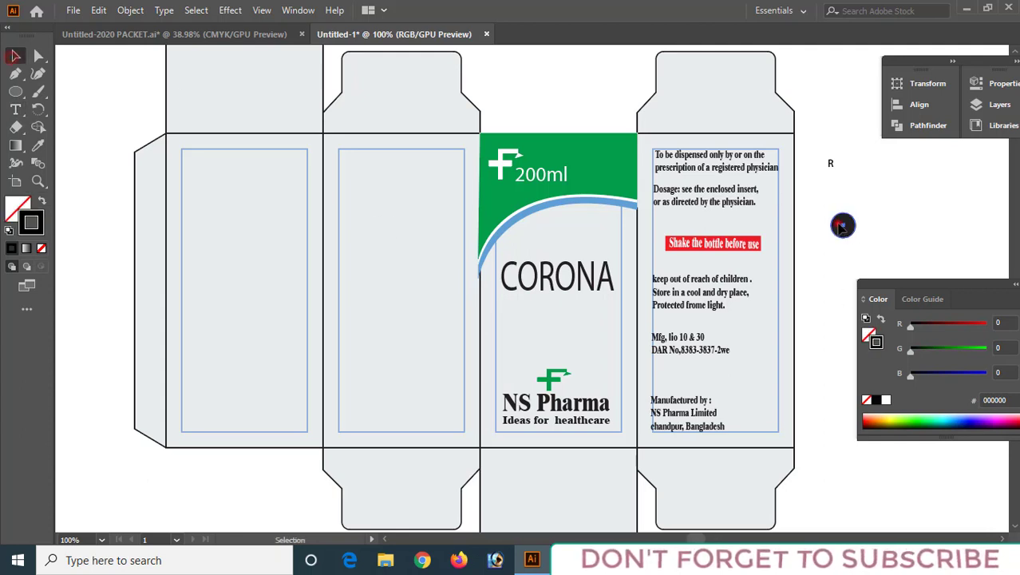
click(12, 248)
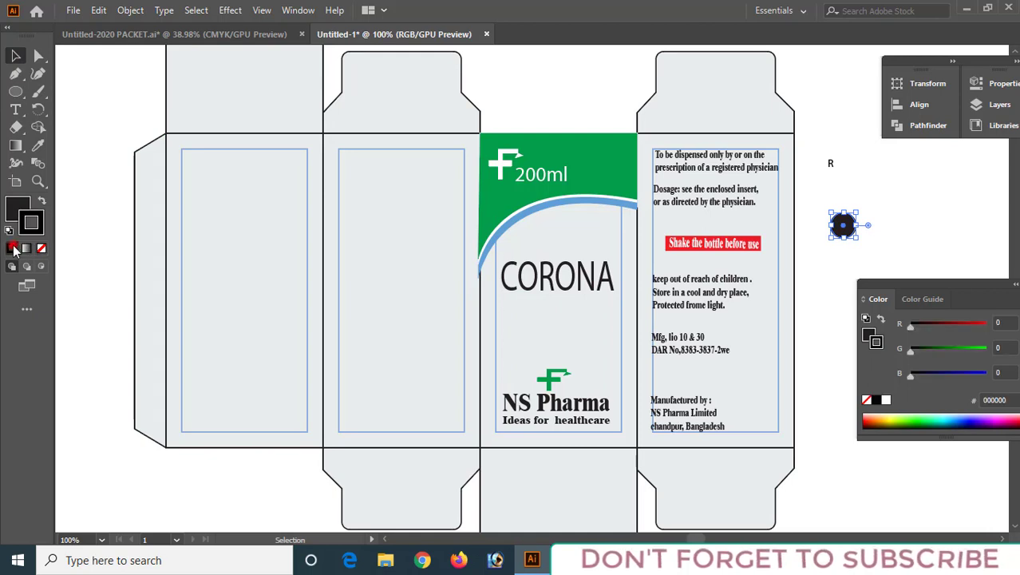
click(13, 204)
click(40, 250)
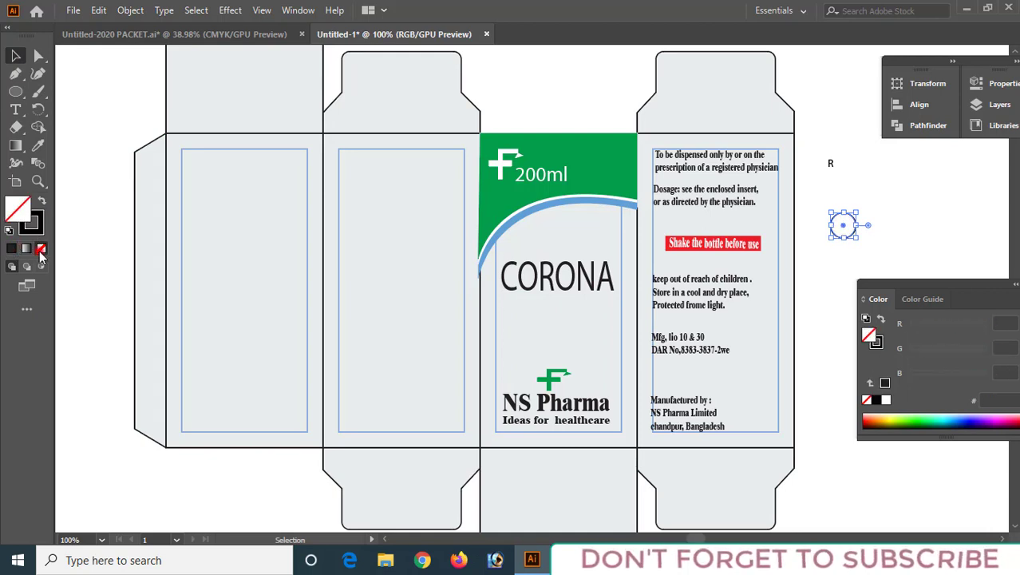
Centre the letter "R" inside the circle and scale both down together into a small registered mark
click(840, 182)
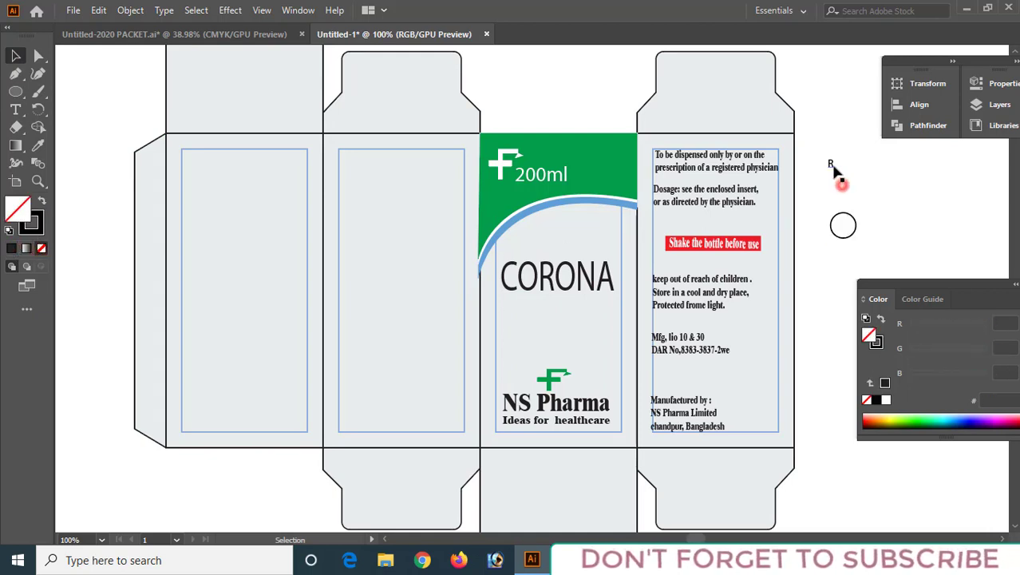
mouse_move(835, 170)
mouse_down()
mouse_move(843, 237)
mouse_move(870, 249)
mouse_up()
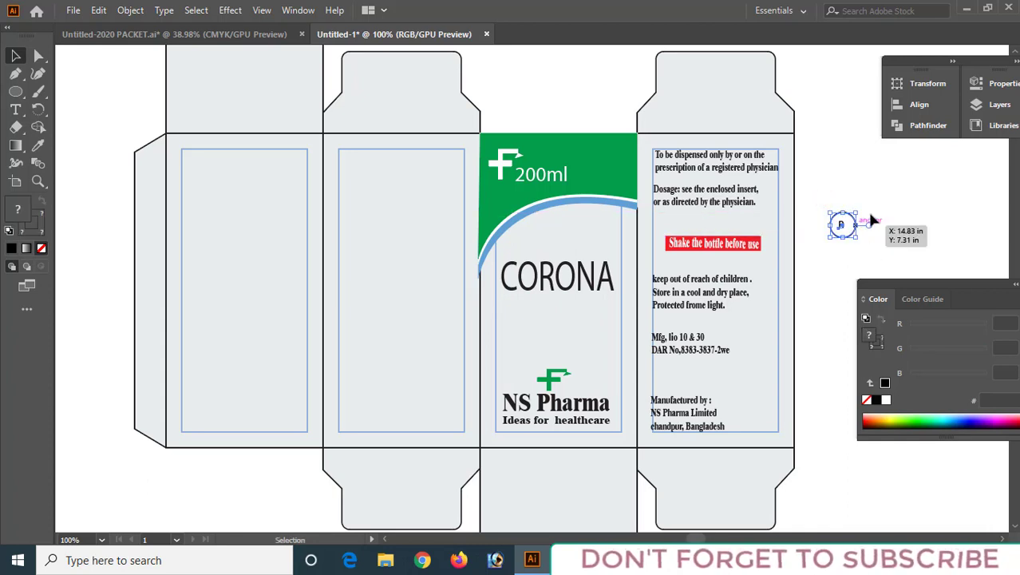
click(868, 214)
click(856, 220)
mouse_move(859, 212)
mouse_down()
mouse_move(855, 238)
mouse_move(831, 214)
mouse_move(860, 245)
mouse_up()
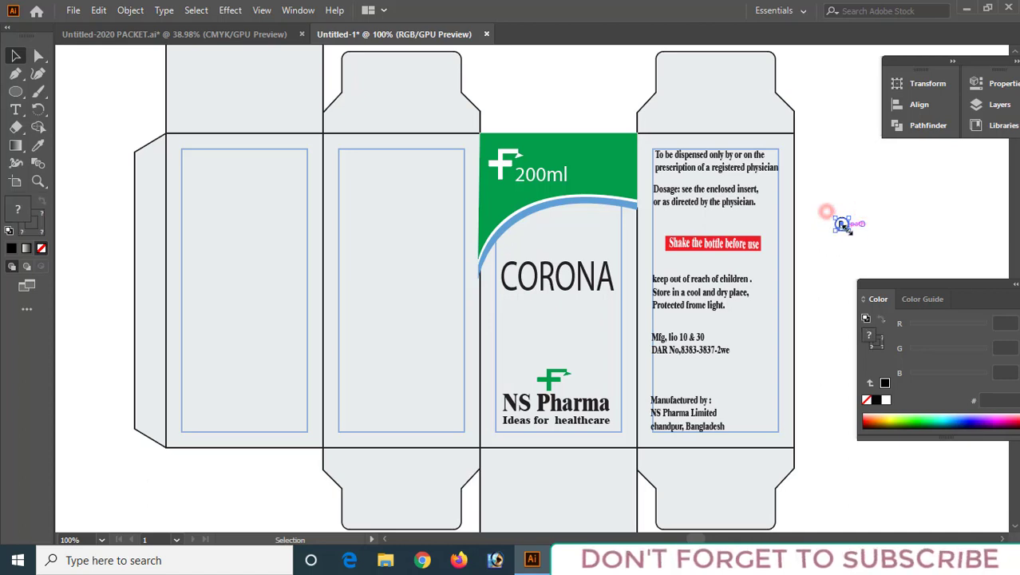
Group the circle and letter, and place the registered mark at the upper right end of "CORONA"
right_click(844, 227)
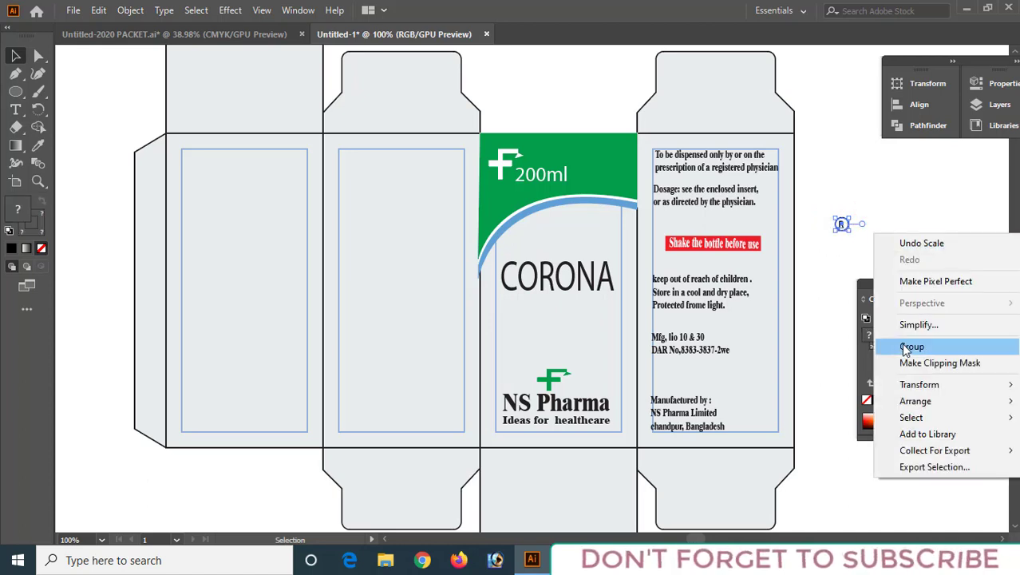
click(907, 348)
click(862, 251)
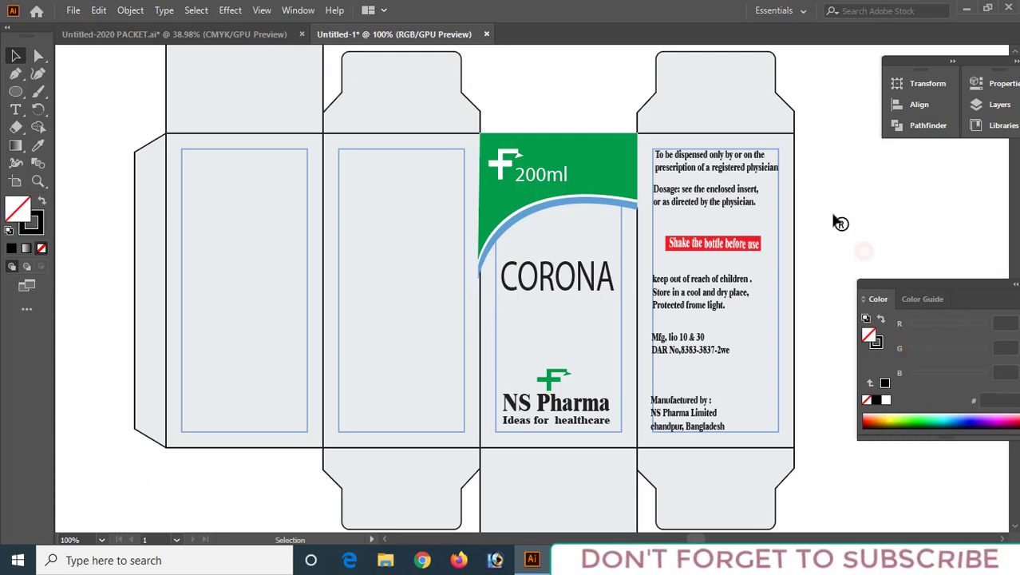
drag(843, 226, 615, 258)
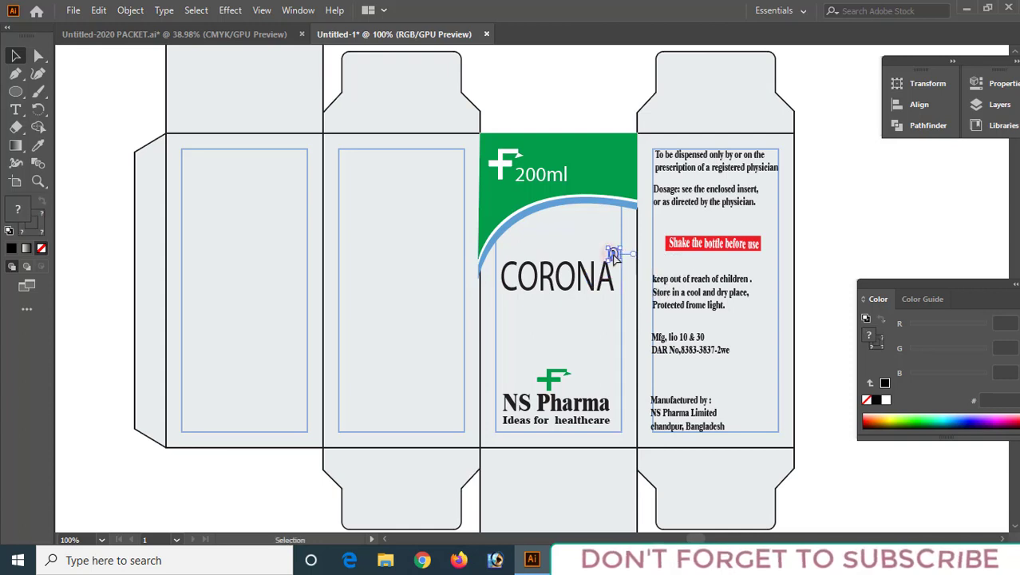
click(821, 240)
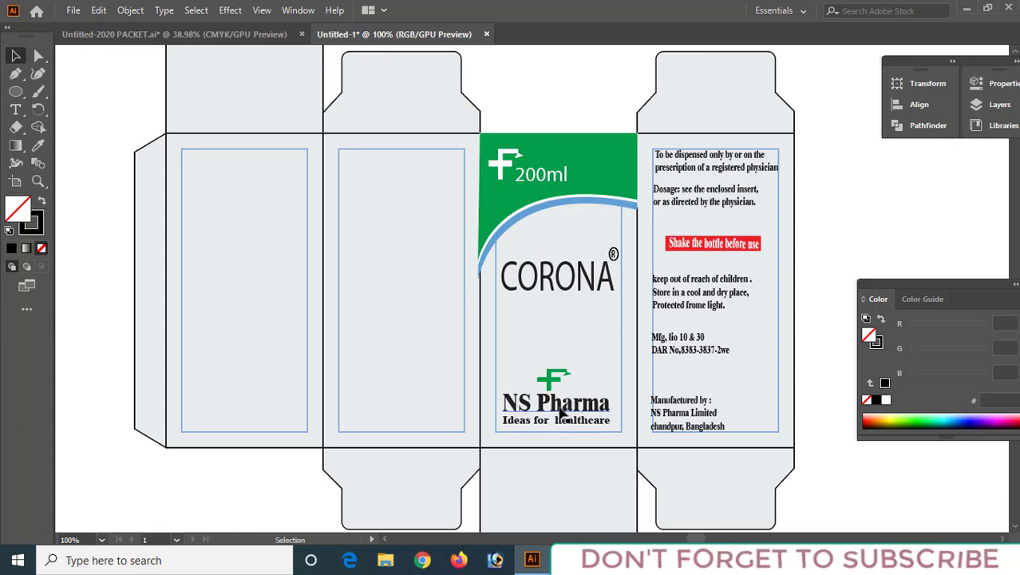
In Untitled-2020 PACKET.ai, move the rectangular frame away from the composition text
scroll(561, 412, down, 2)
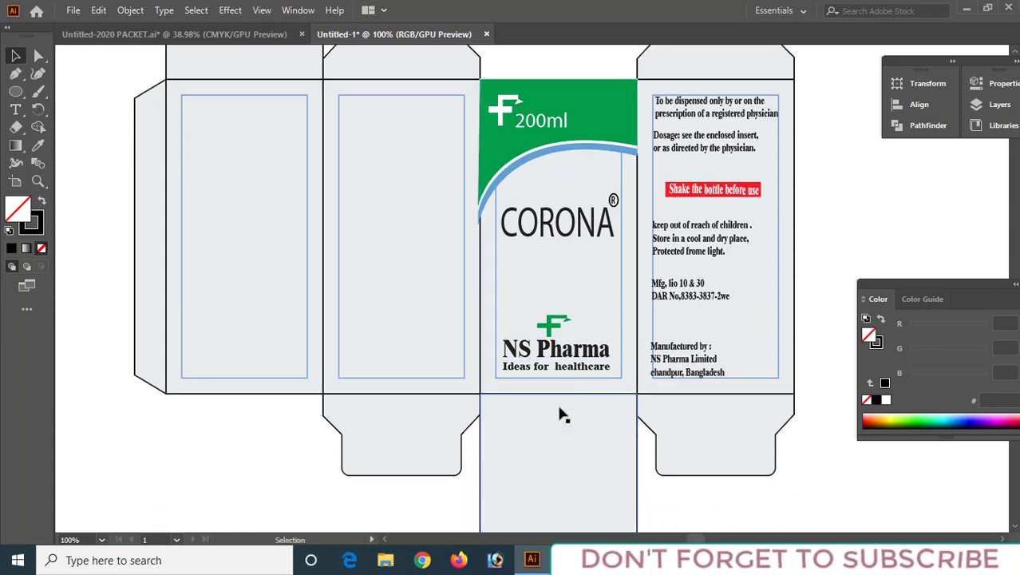
scroll(562, 413, up, 2)
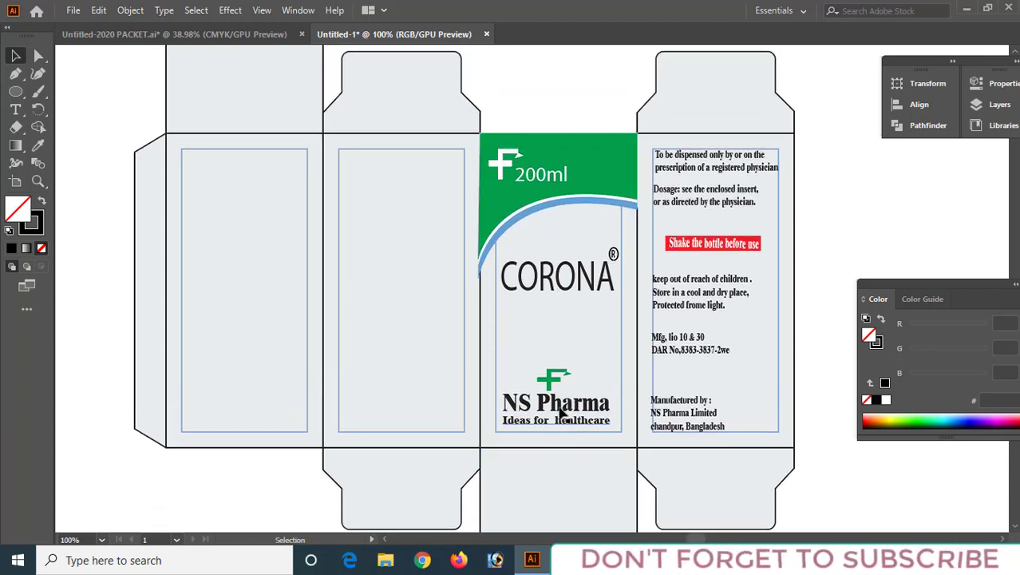
click(215, 35)
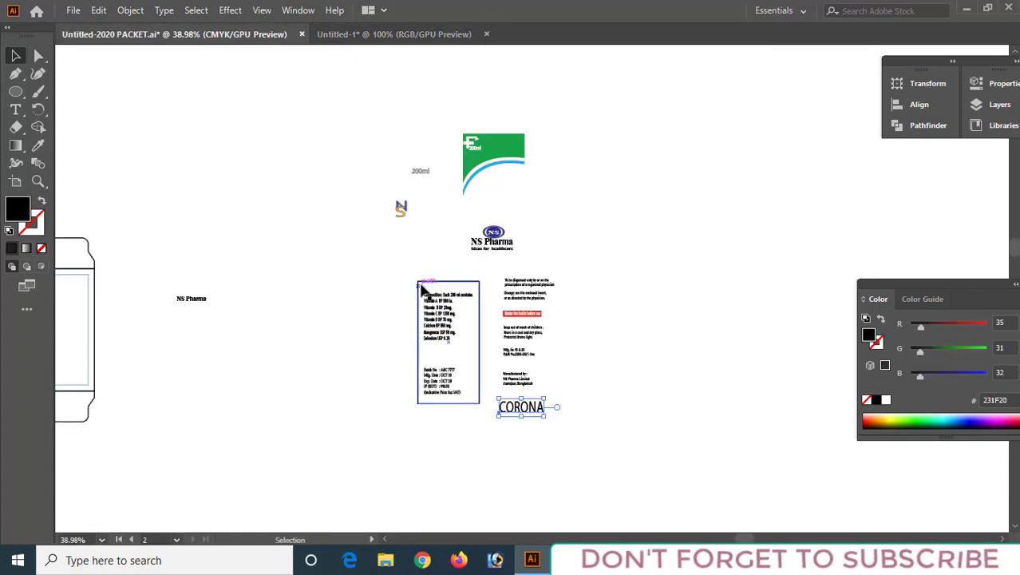
drag(427, 284, 194, 271)
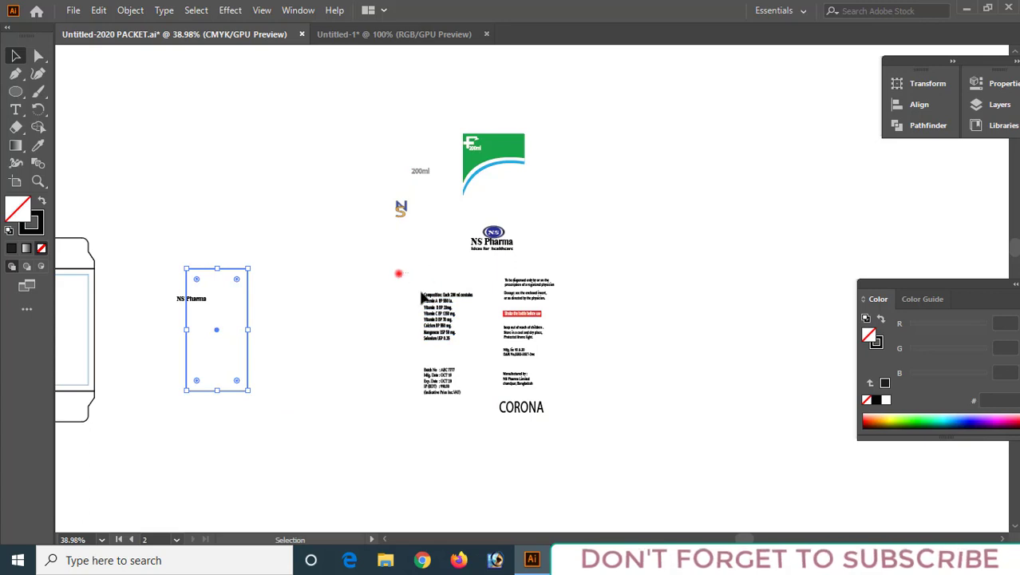
Bring the composition and batch details text into the second panel and scale it to the width of the inner guide frame
click(427, 334)
drag(433, 325, 274, 29)
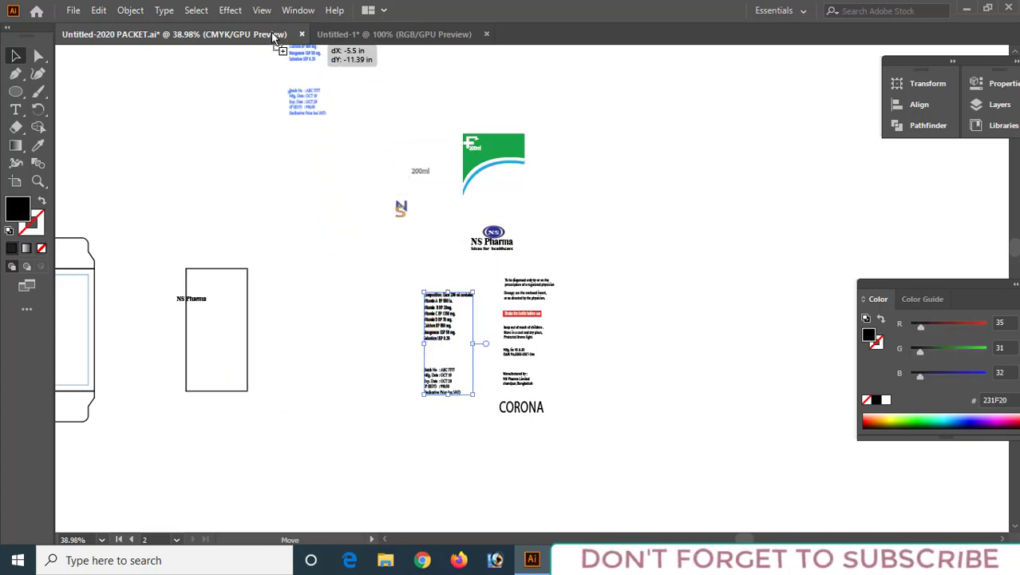
drag(336, 46, 362, 38)
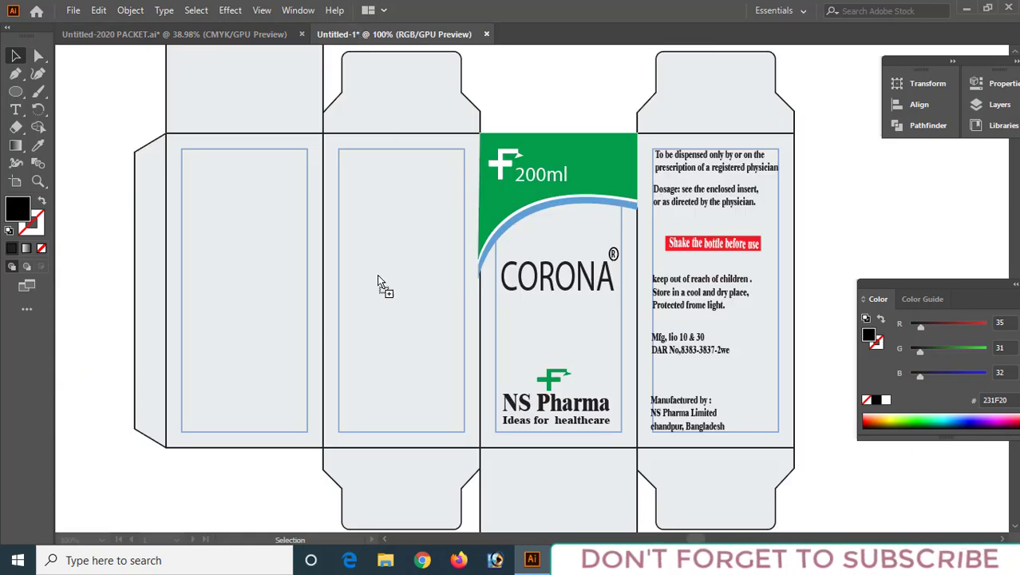
drag(385, 318, 340, 155)
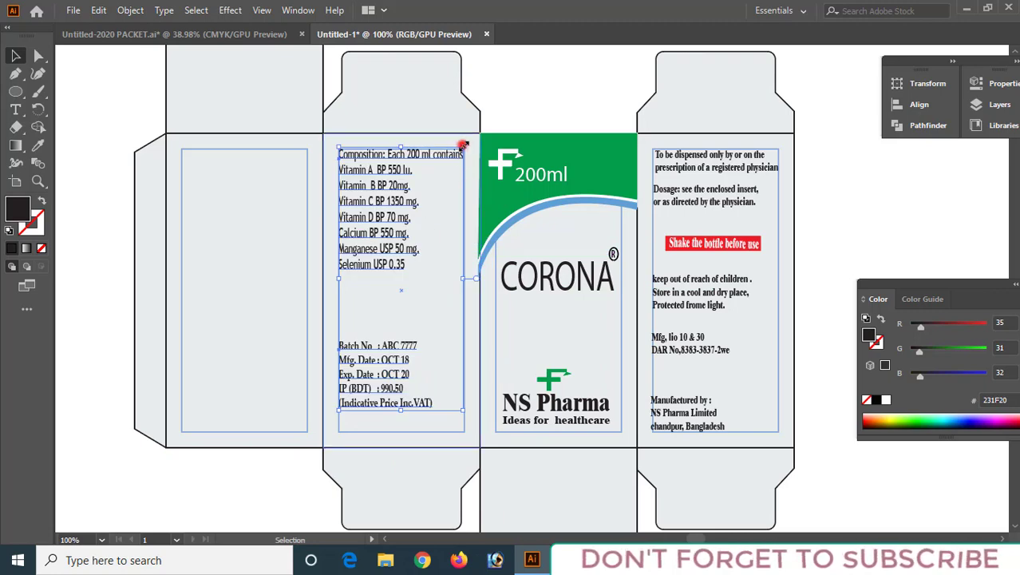
drag(462, 146, 466, 149)
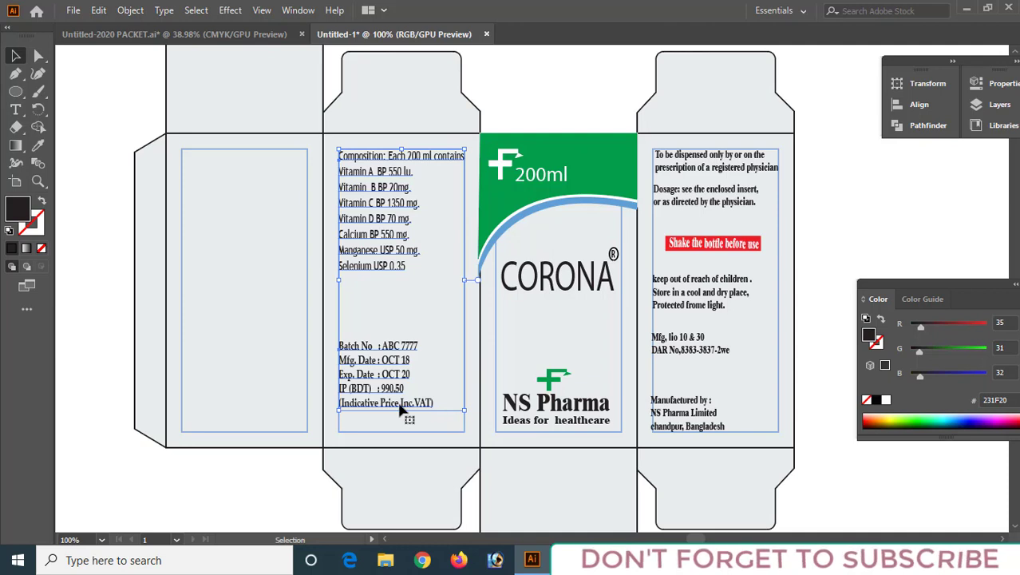
Stretch the composition and batch text taller in the second panel, and shorten the composition list from its upper edge
mouse_move(403, 412)
mouse_down()
mouse_move(403, 443)
mouse_move(405, 424)
mouse_up()
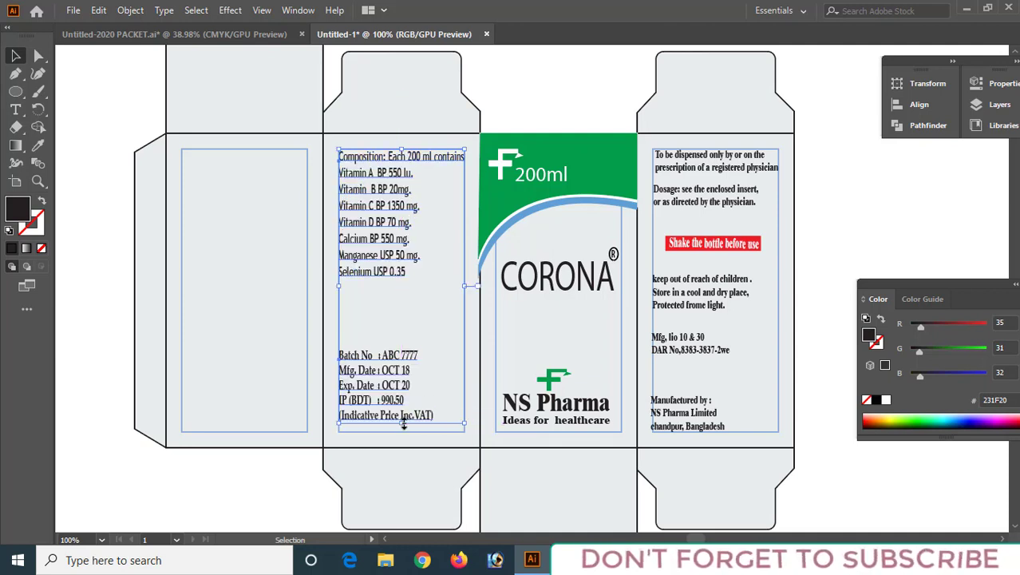
click(274, 477)
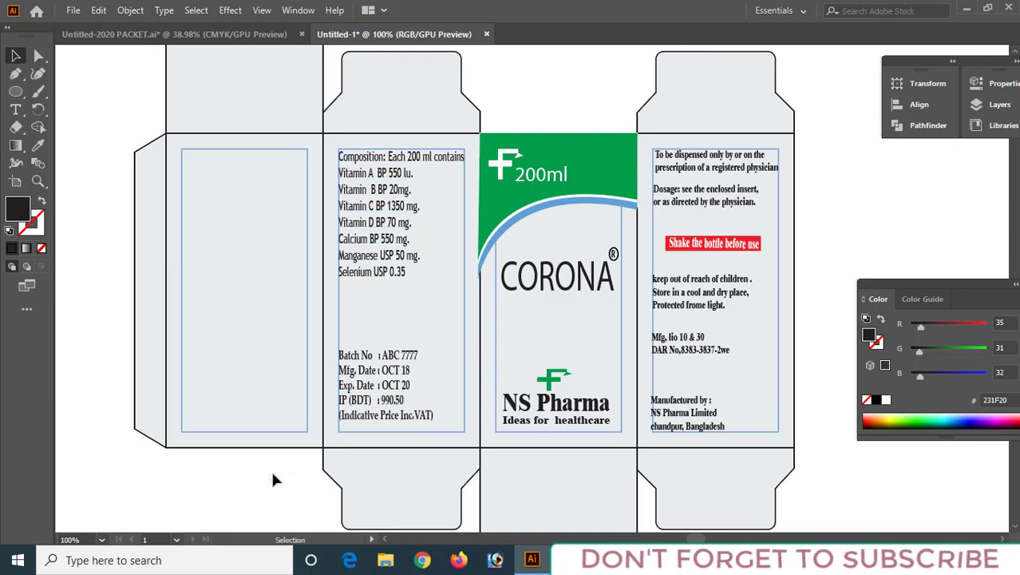
click(384, 172)
drag(401, 150, 401, 167)
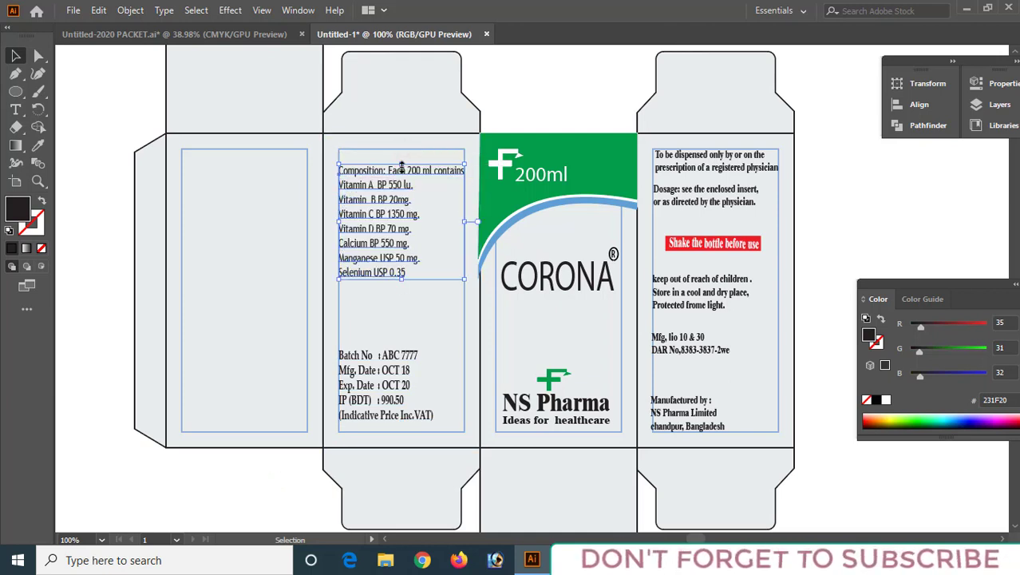
click(226, 475)
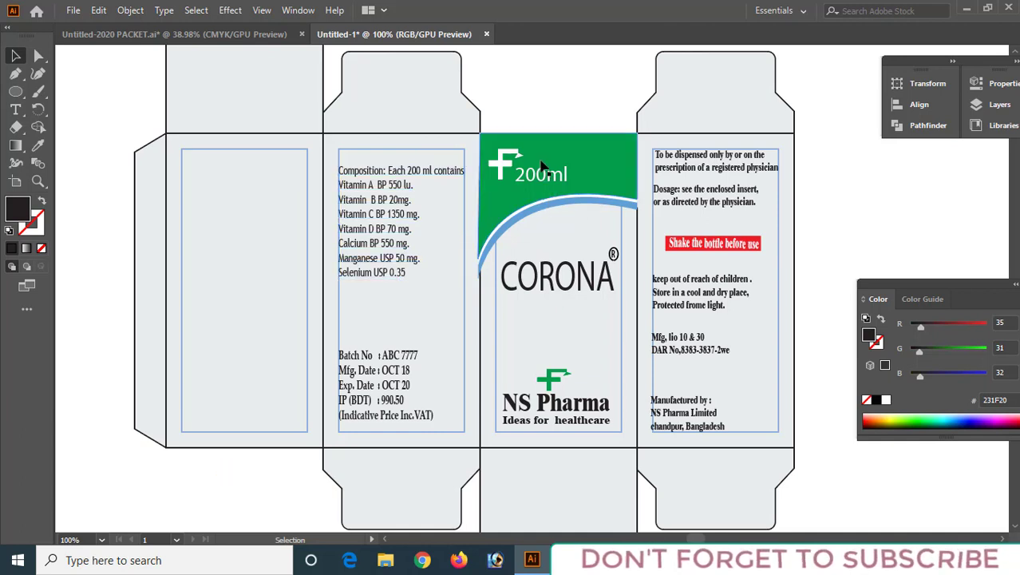
Duplicate the third panel's complete front artwork onto the empty first panel, aligned to the panel edges
drag(580, 399, 584, 431)
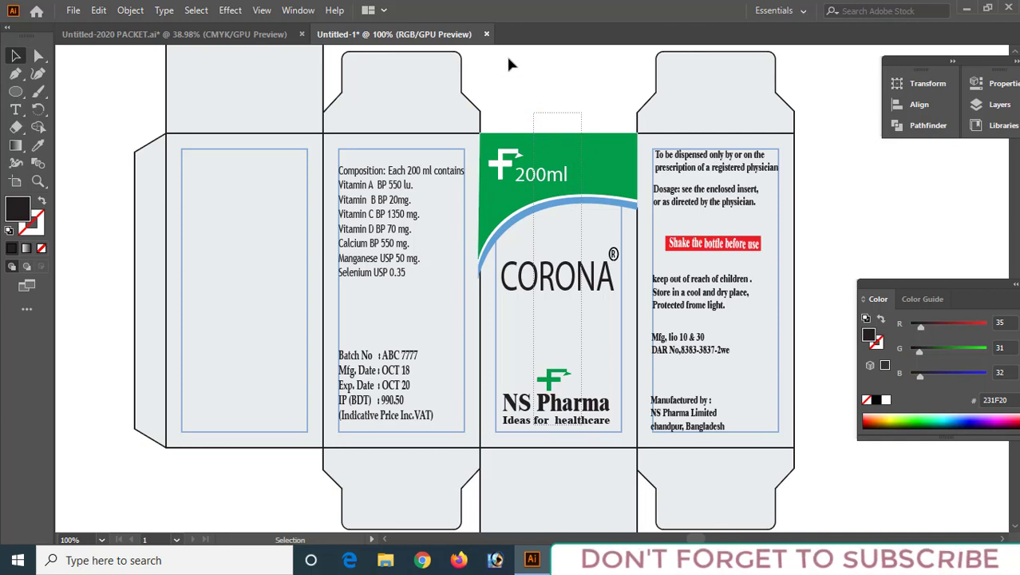
drag(501, 93, 631, 445)
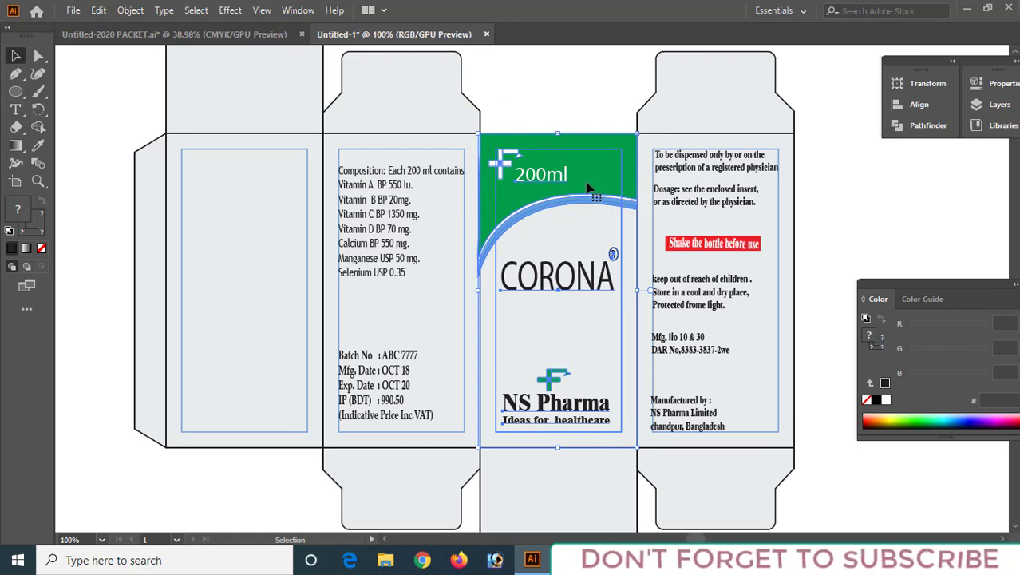
drag(586, 187, 286, 206)
drag(272, 202, 273, 182)
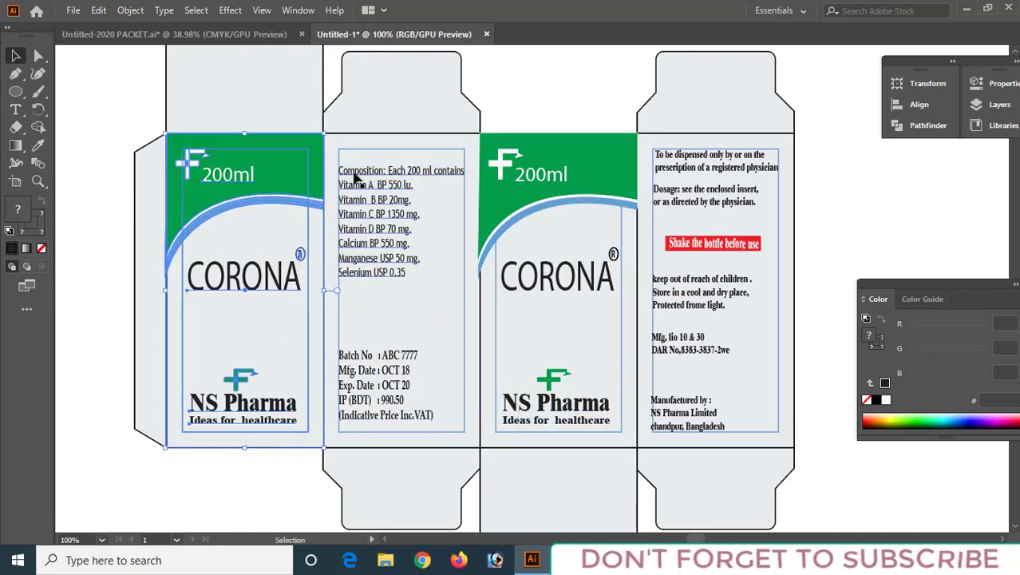
scroll(356, 179, down, 1)
scroll(356, 178, up, 1)
key(ctrl+minus)
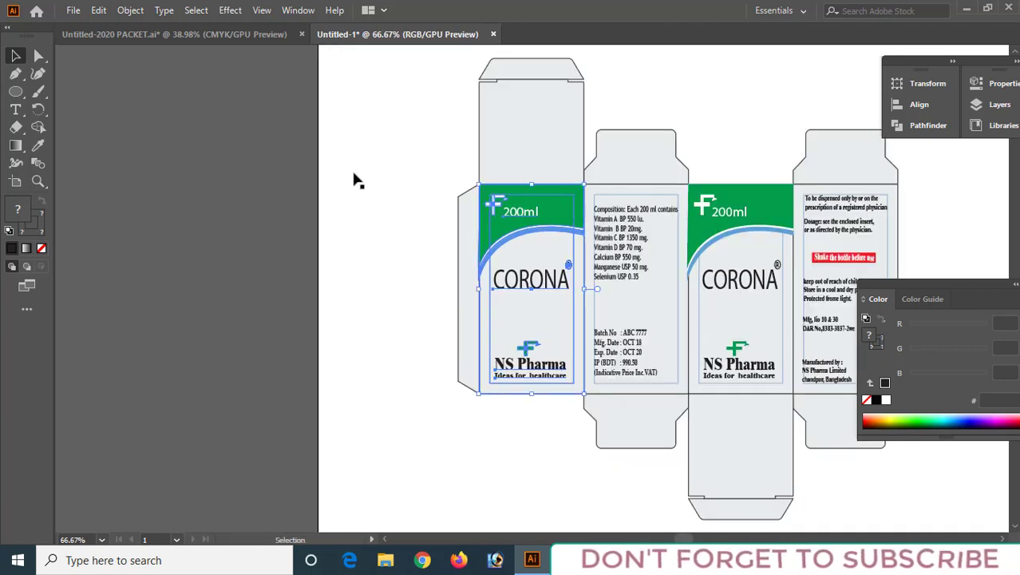
key(space)
drag(609, 473, 438, 486)
click(223, 318)
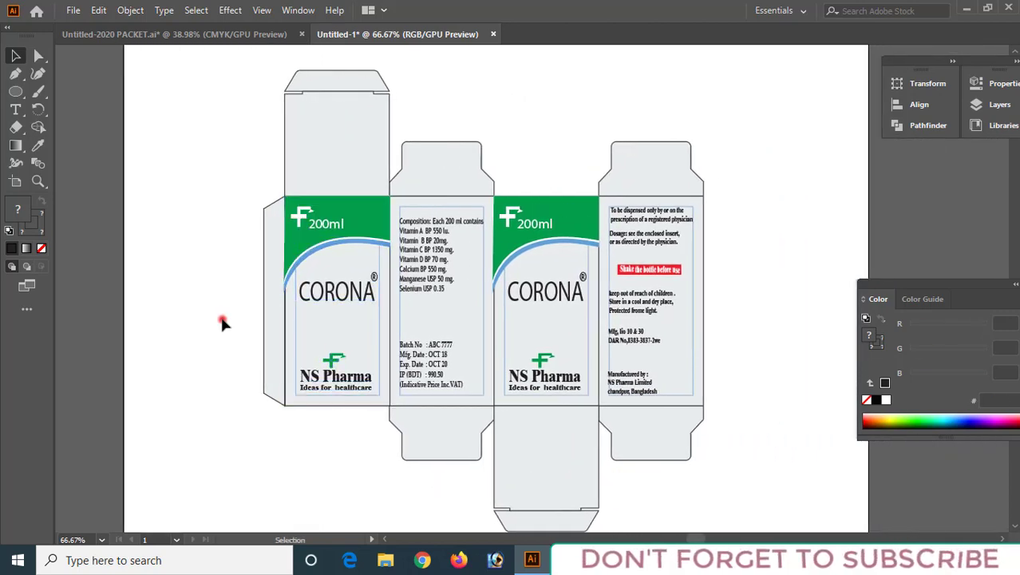
Copy the first panel's green header, curved bands, emblem and "200ml" text onto the panel above it
click(352, 216)
key(ctrl+plus)
key(ctrl+plus)
key(space)
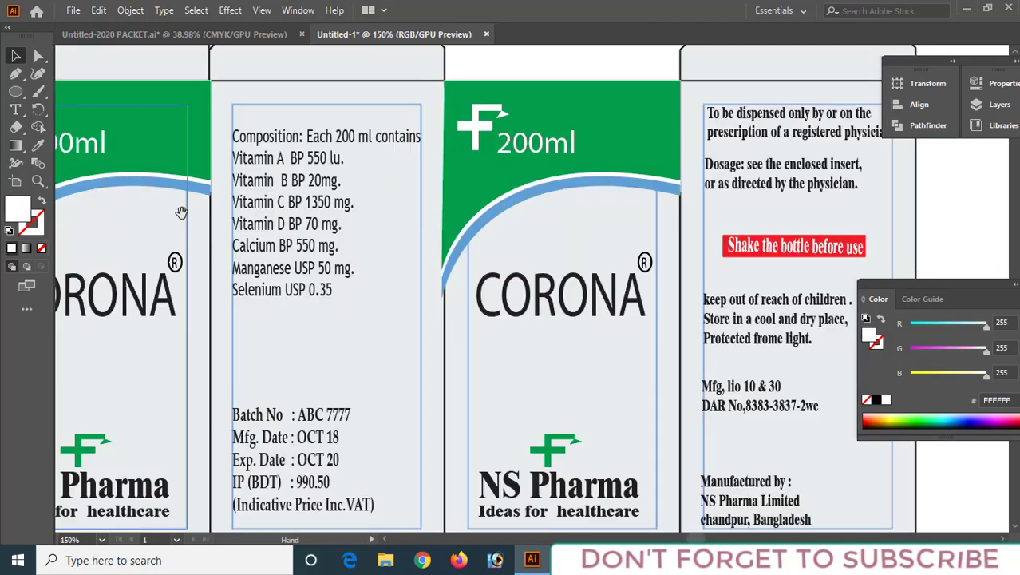
drag(182, 214, 493, 357)
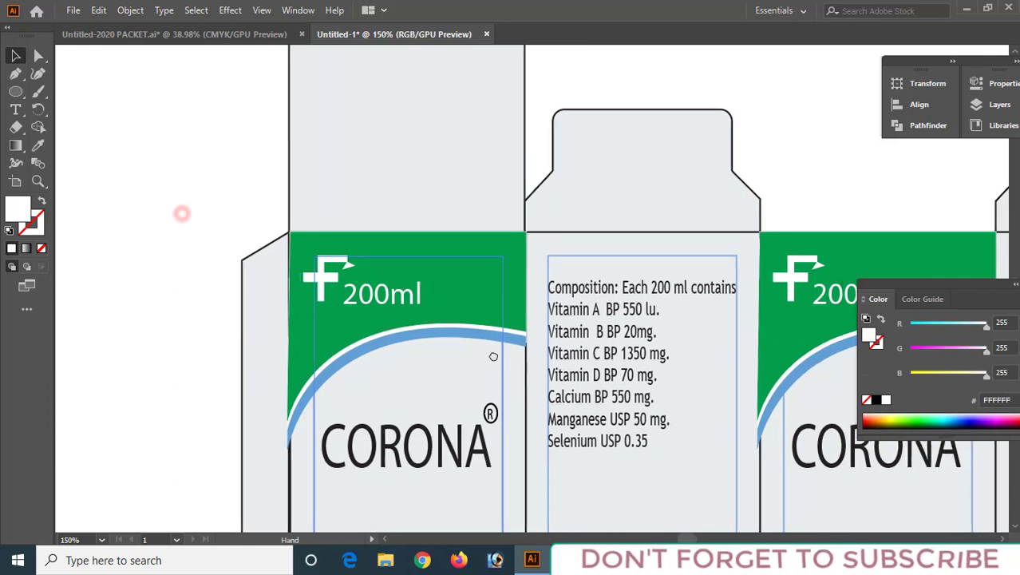
shift+click(458, 305)
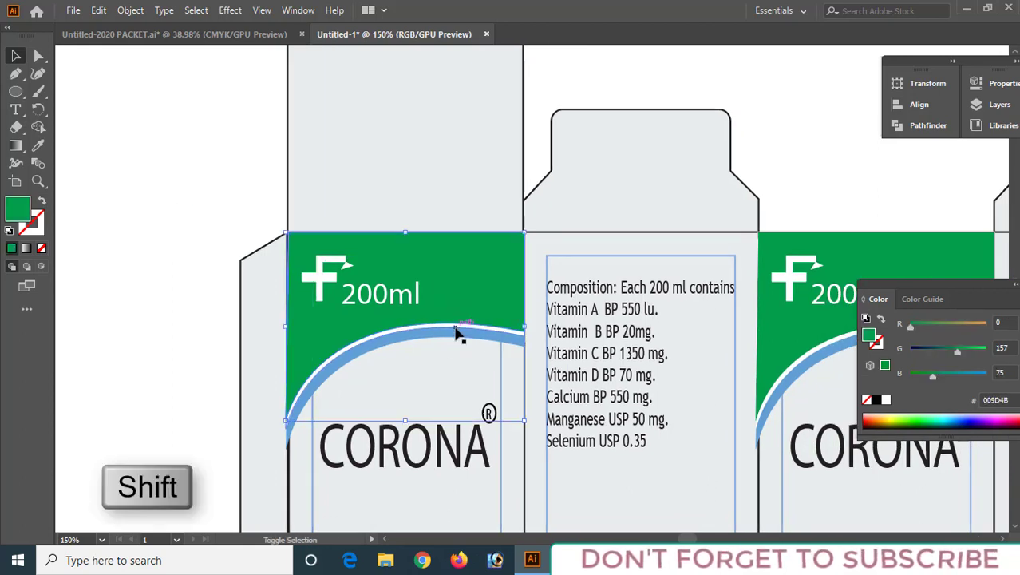
shift+click(457, 327)
shift+click(457, 333)
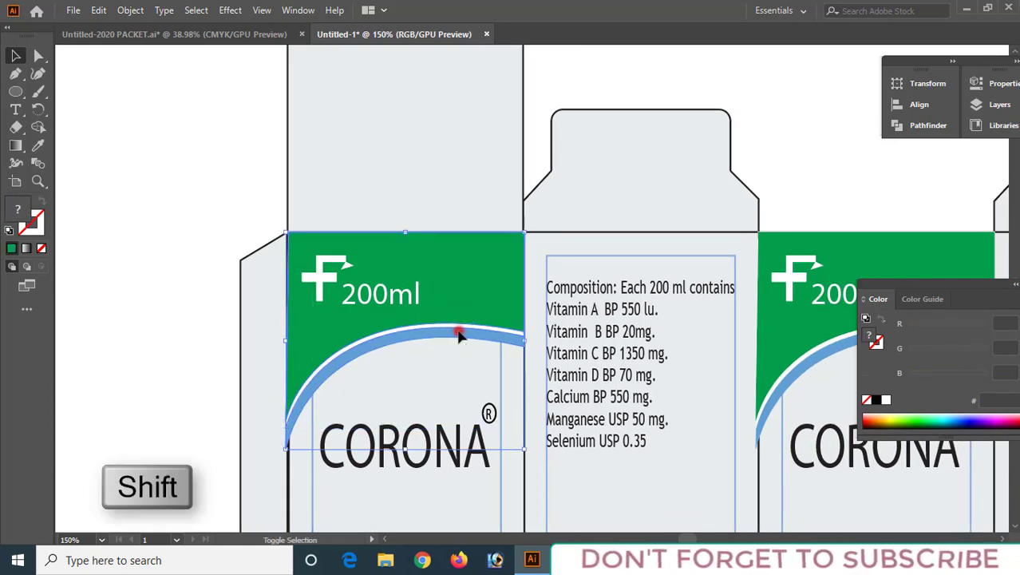
shift+click(328, 277)
scroll(388, 289, up, 3)
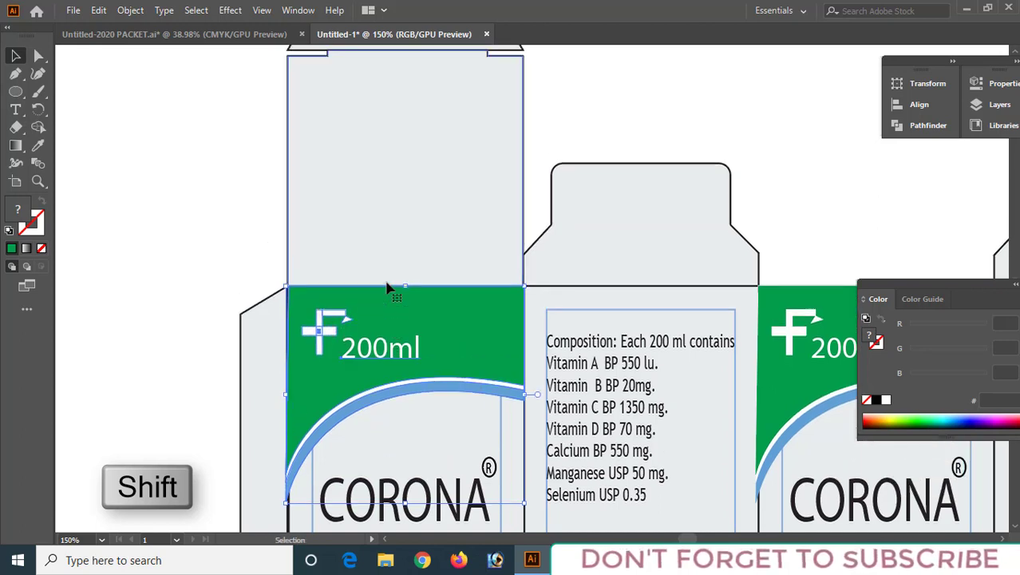
scroll(475, 354, up, 1)
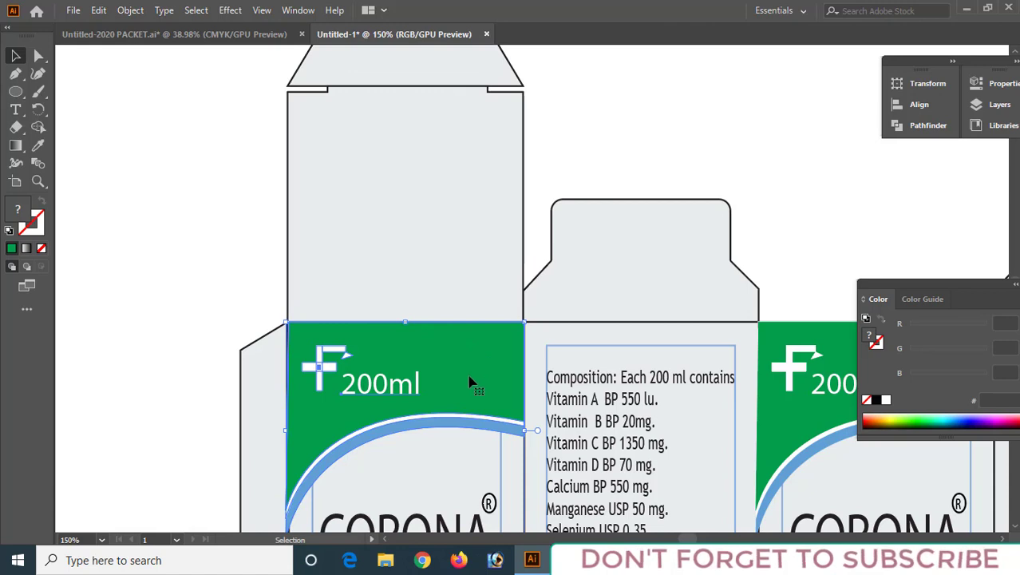
drag(469, 382, 466, 151)
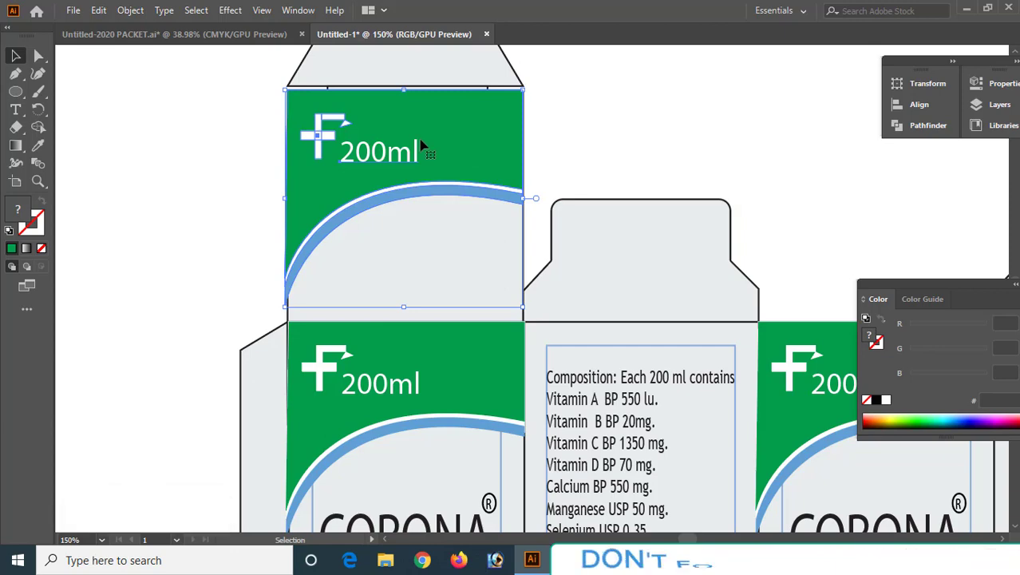
Duplicate the green header artwork with emblem and "200ml" onto the closure panel below the third panel
key(a)
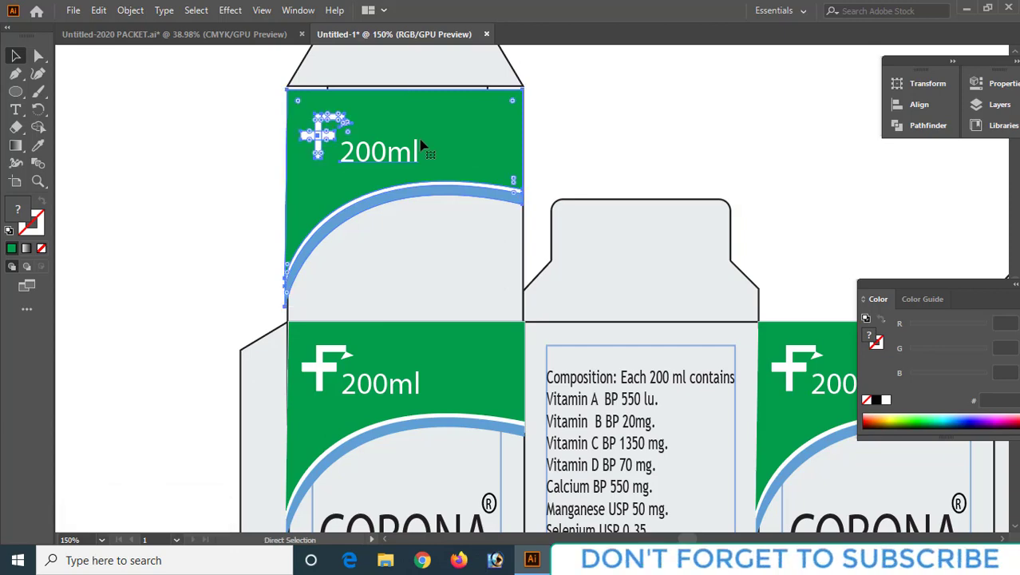
key(ctrl+minus)
key(ctrl+minus)
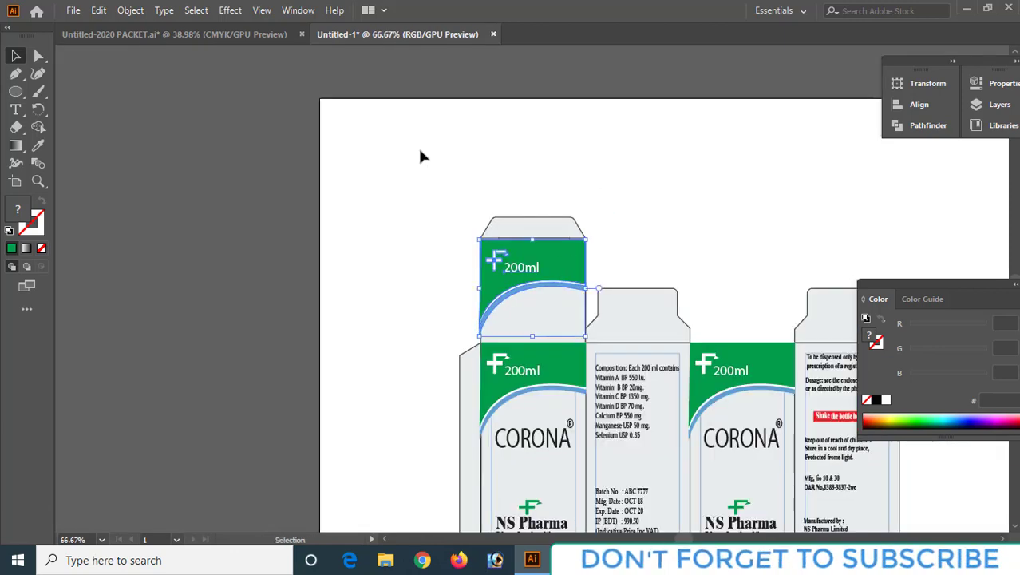
key(ctrl+minus)
drag(628, 254, 403, 184)
key(ctrl+plus)
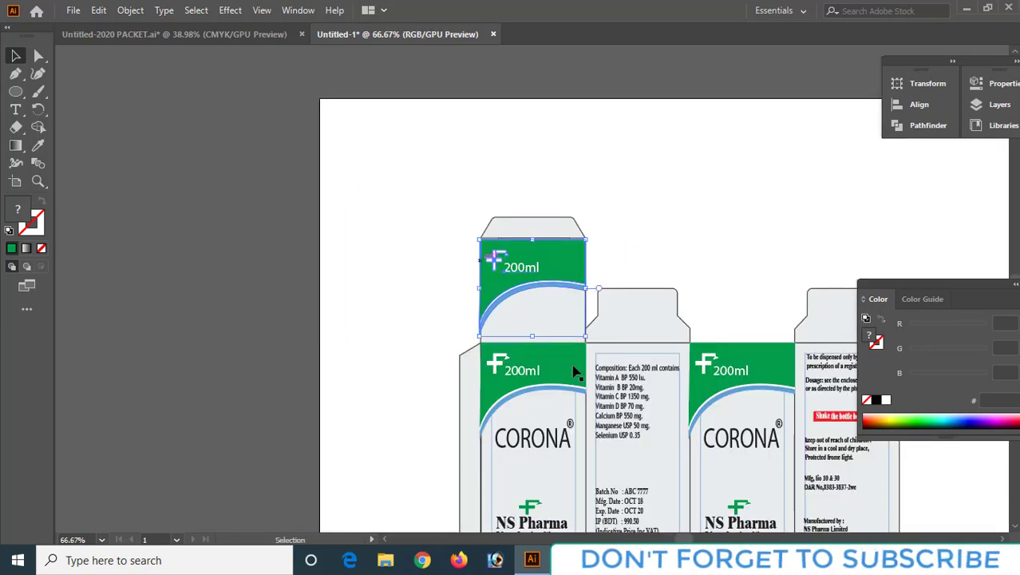
drag(723, 307, 534, 152)
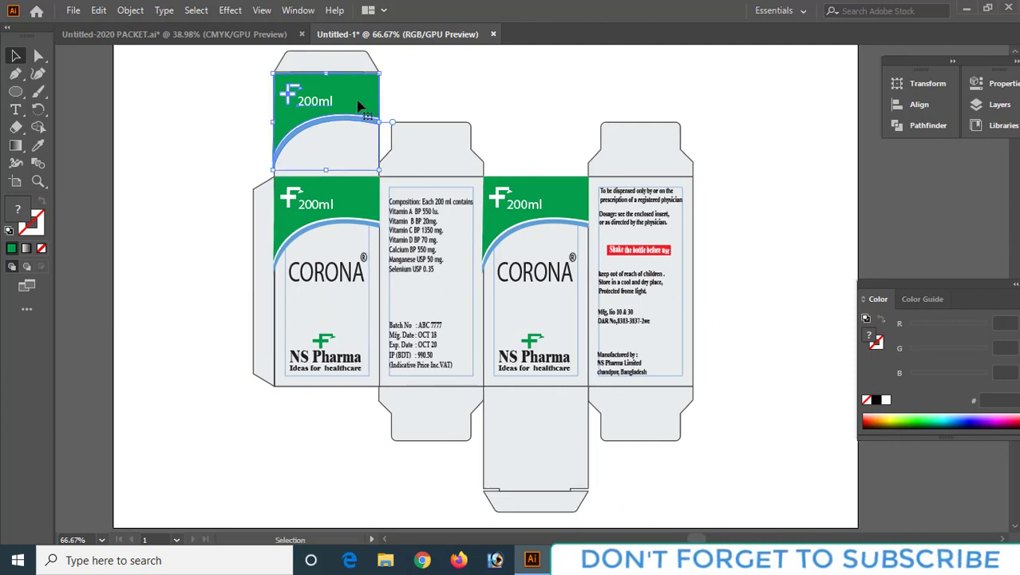
drag(359, 106, 570, 418)
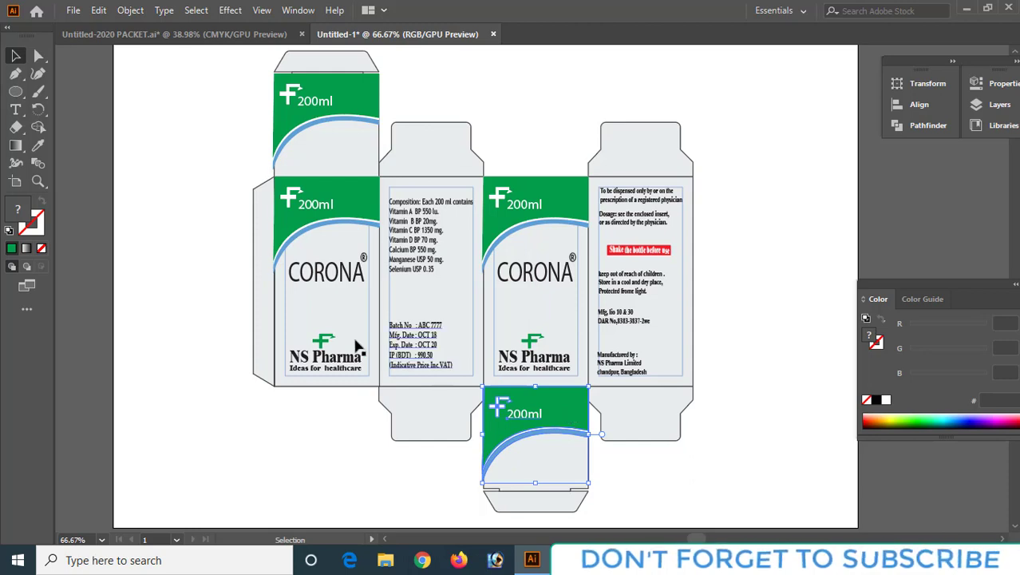
Remove the grey fill from the closure panel above the first panel
click(341, 150)
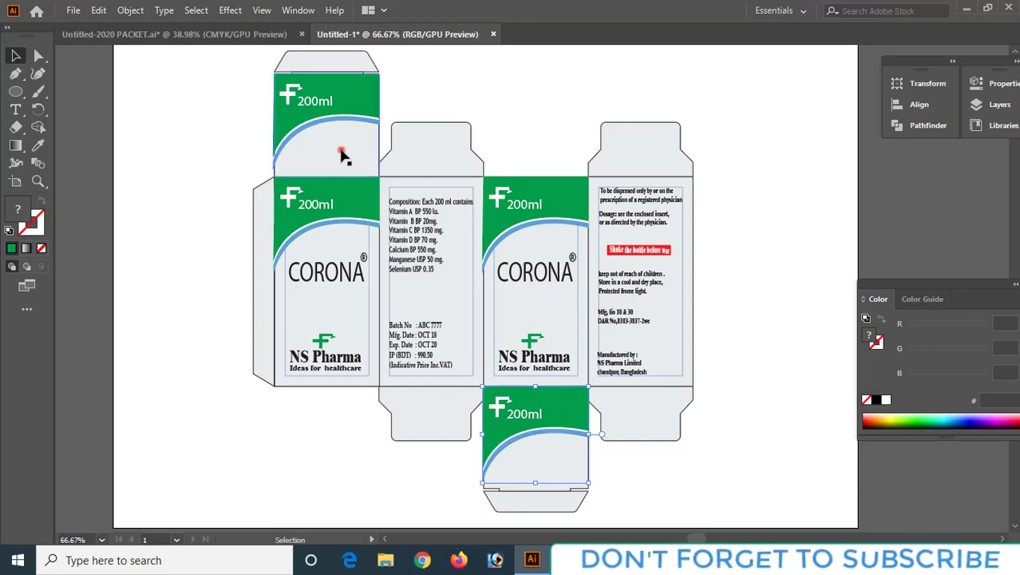
click(433, 82)
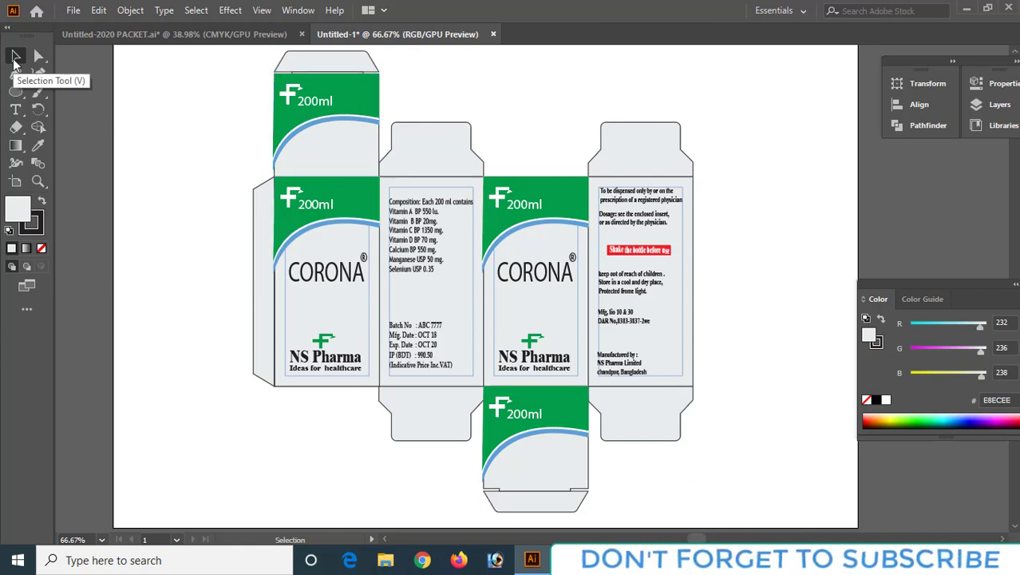
click(330, 152)
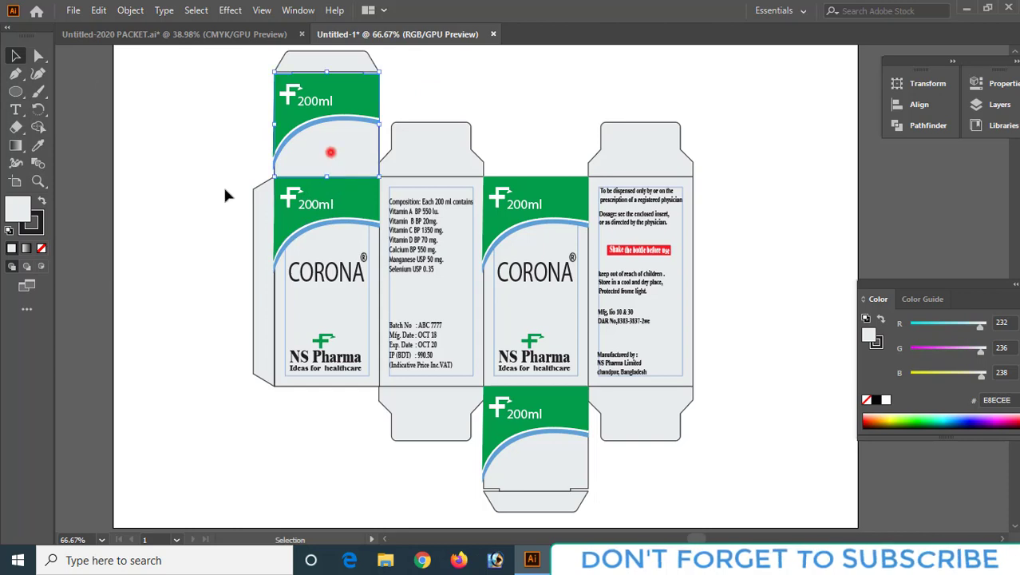
click(42, 248)
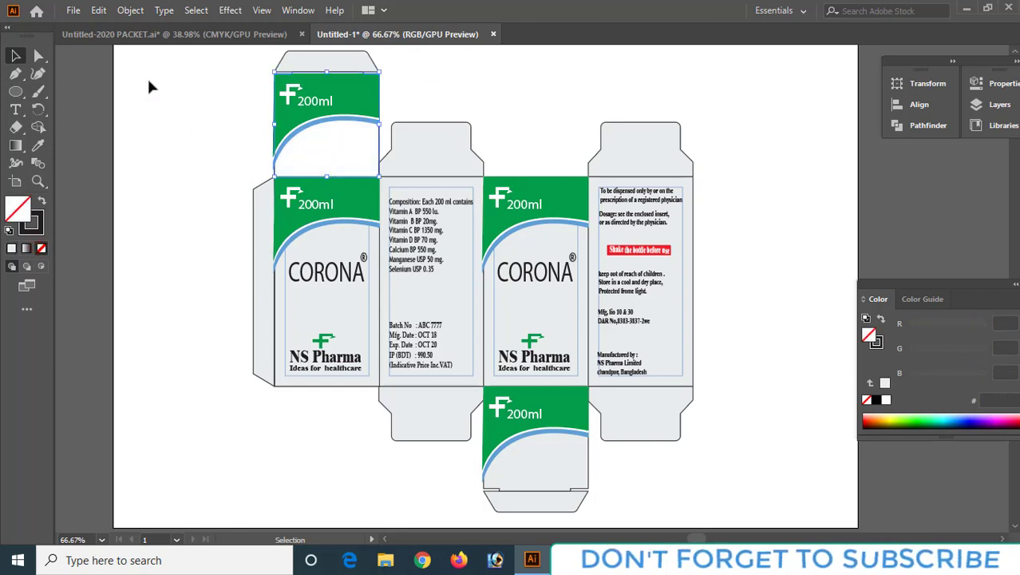
click(248, 141)
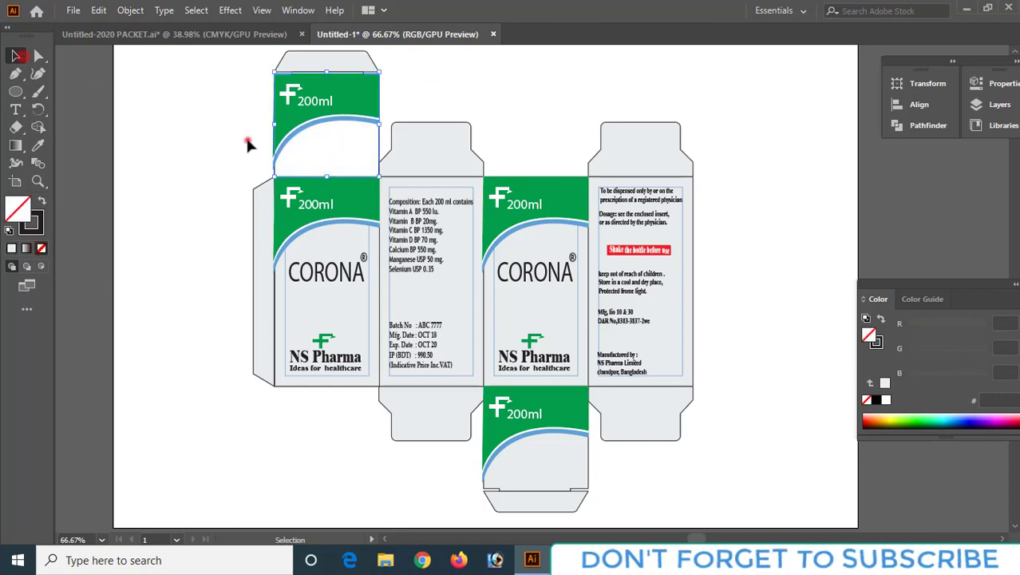
Rotate the upper closure panel's header artwork 180 degrees so its green edge meets the first panel
click(332, 153)
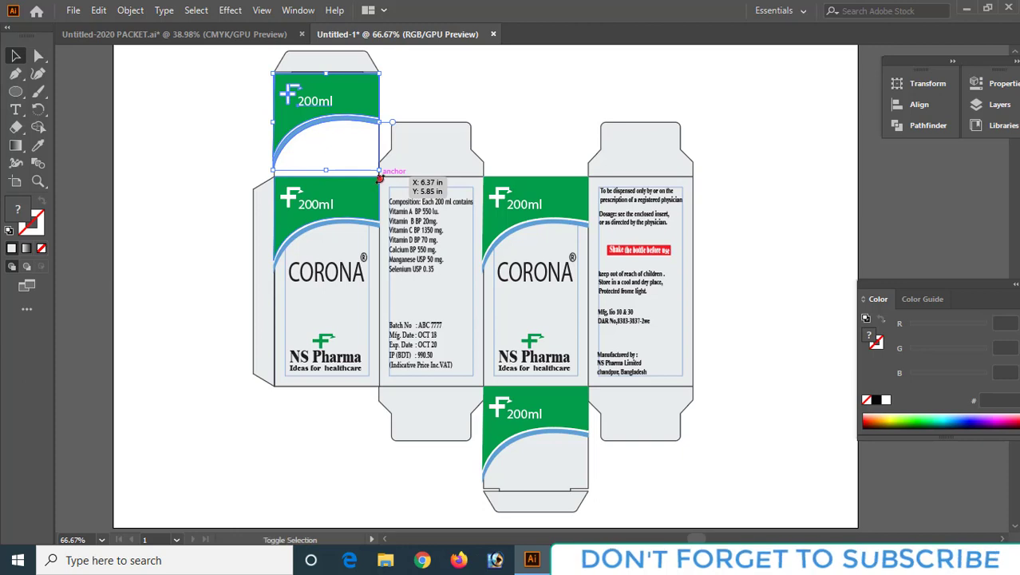
drag(380, 177, 290, 345)
drag(290, 345, 290, 345)
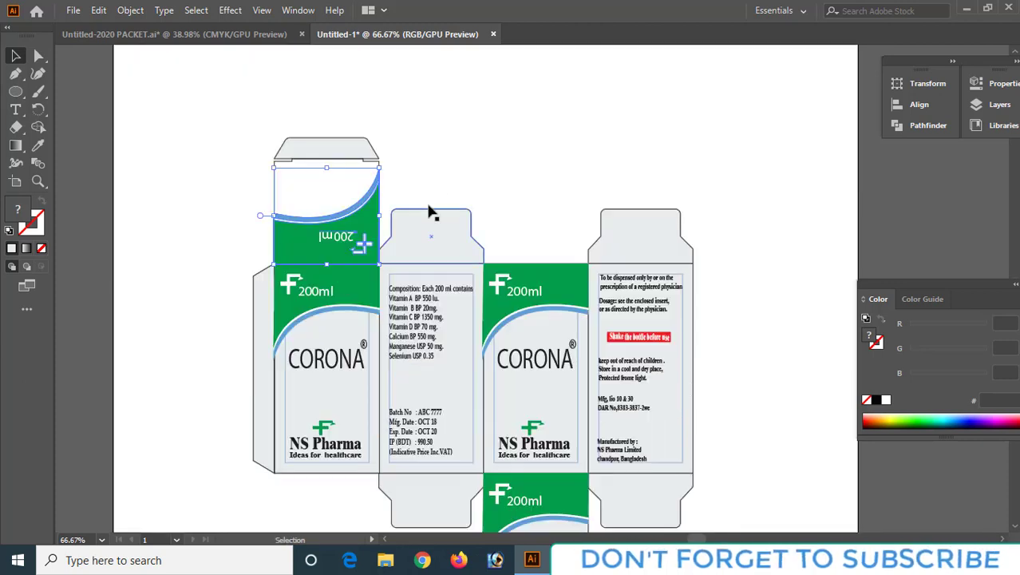
click(456, 163)
scroll(456, 163, down, 1)
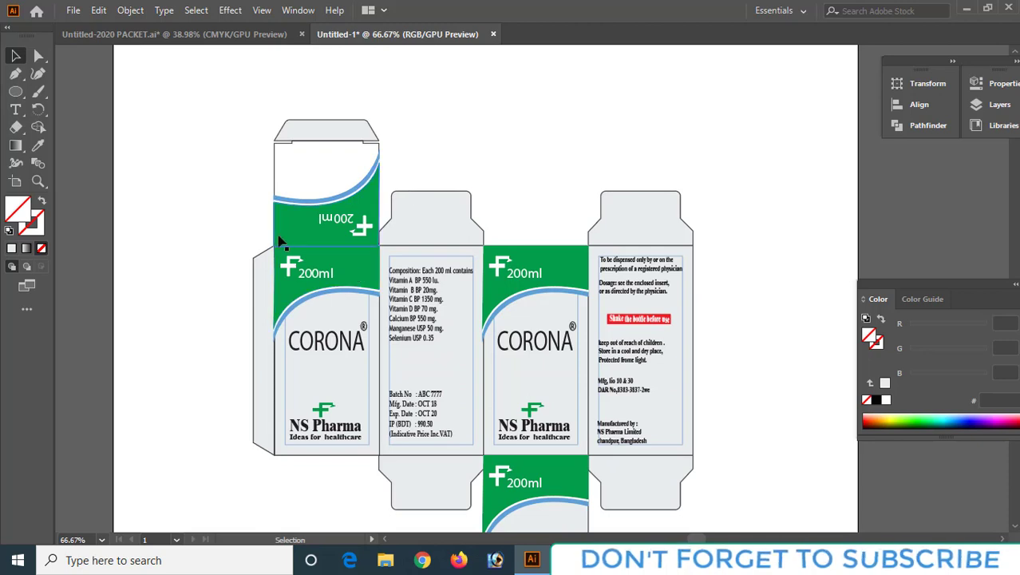
scroll(467, 227, down, 4)
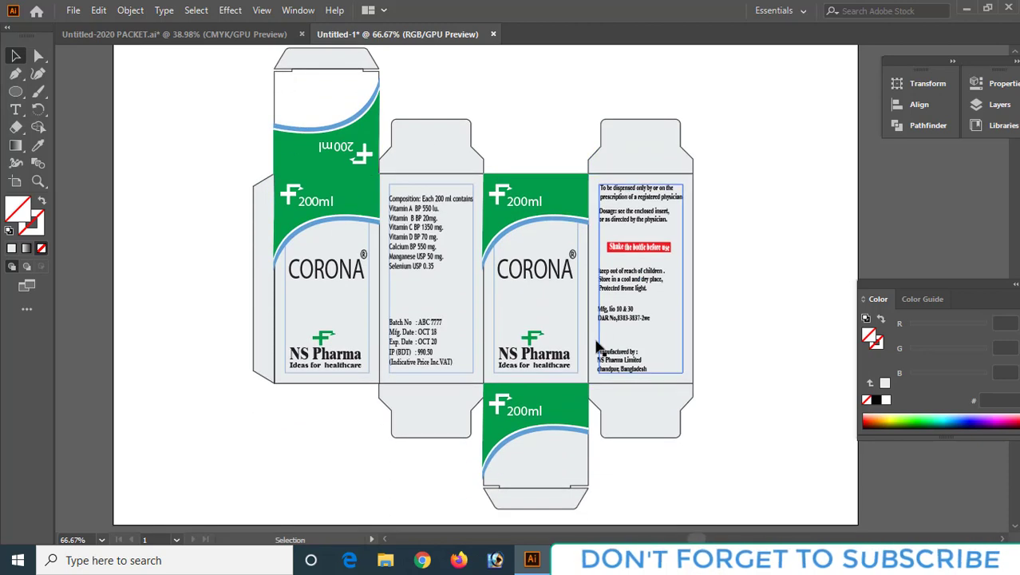
scroll(569, 344, up, 1)
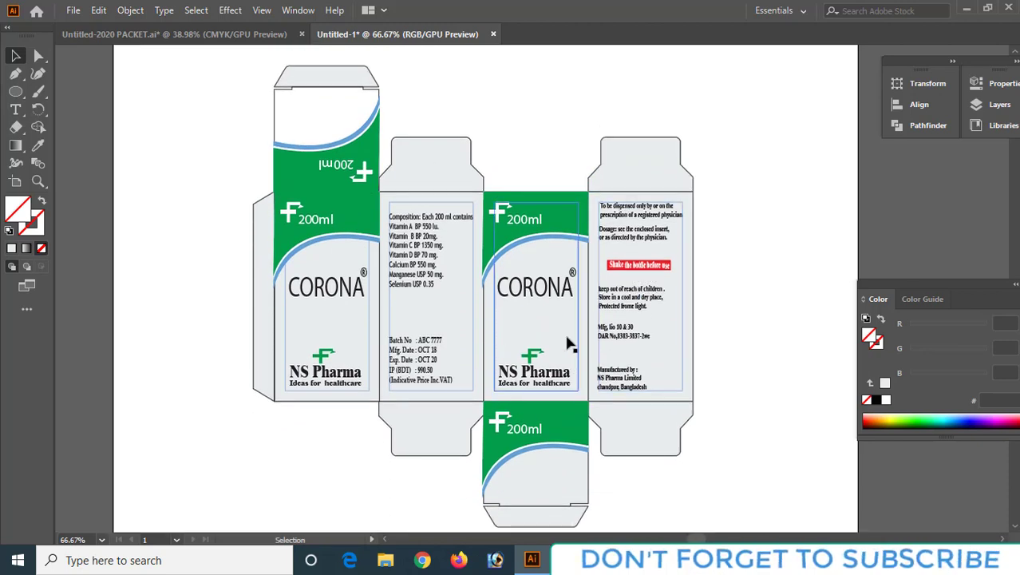
scroll(569, 344, up, 1)
Place an upside-down copy of "CORONA" in the white area of the upper closure panel and flatten it to fit
click(527, 314)
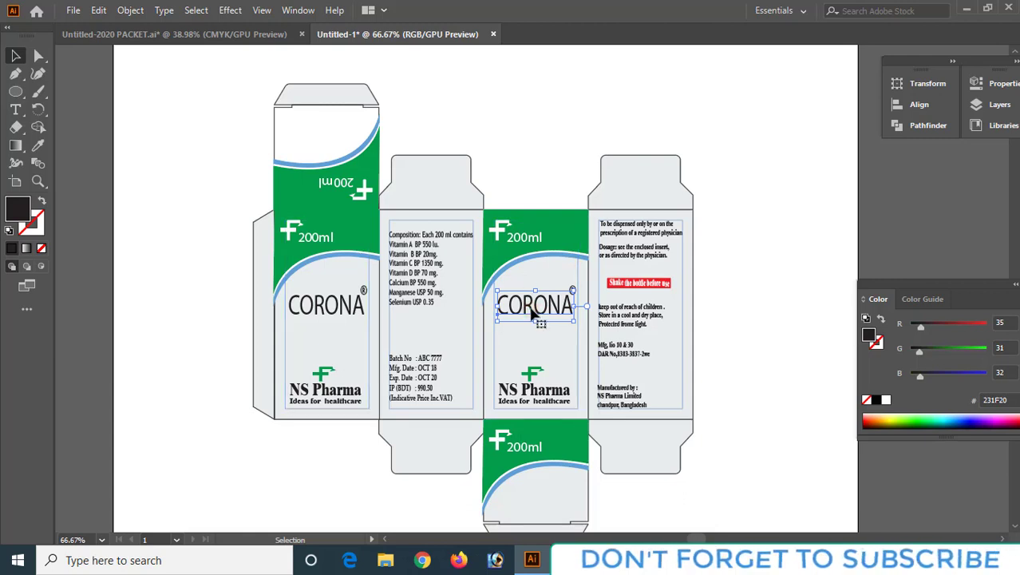
drag(533, 313, 294, 148)
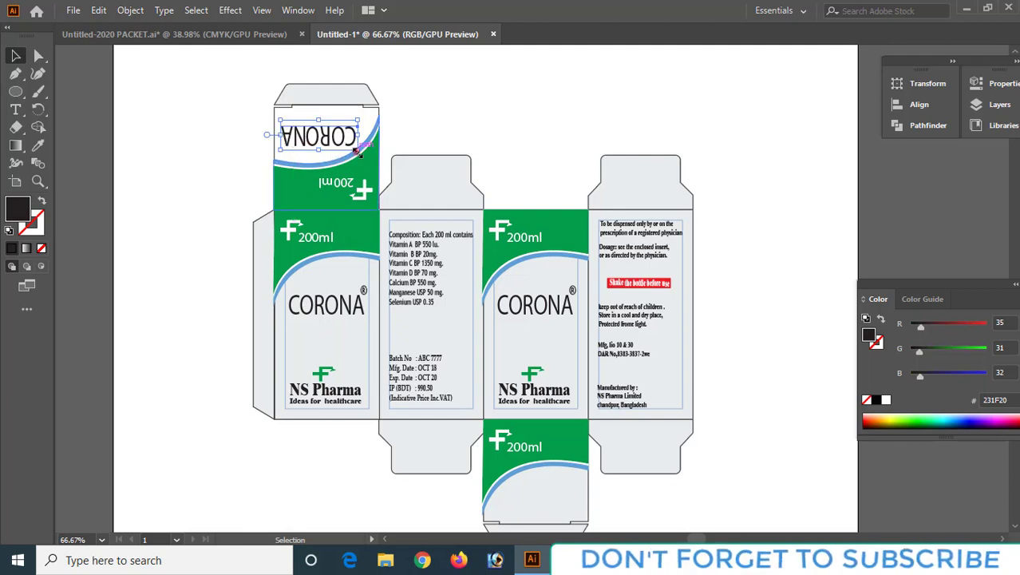
drag(356, 150, 367, 145)
click(466, 122)
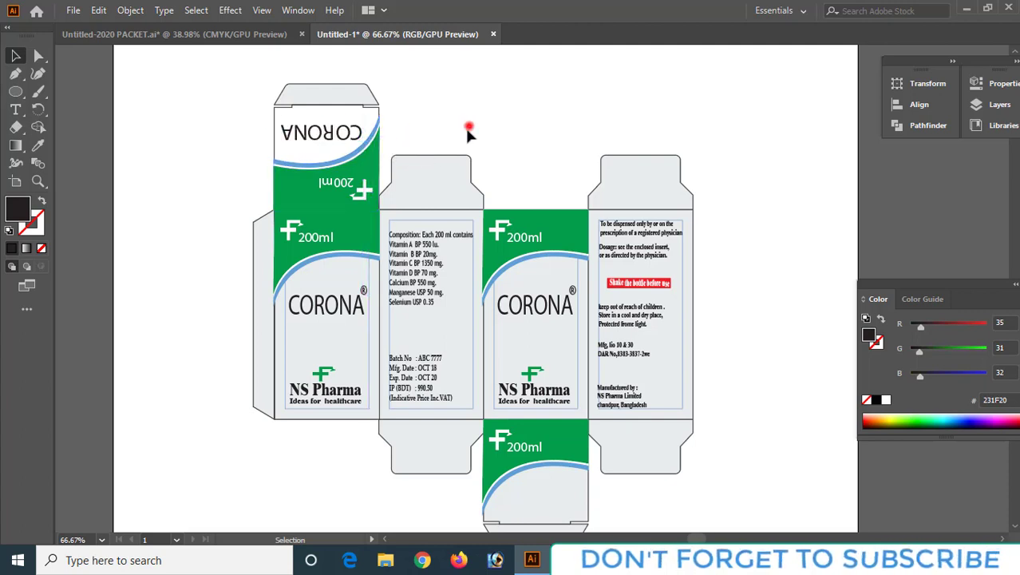
Copy "CORONA" from the third panel to the area below the curve on the lower closure panel
click(550, 314)
drag(550, 314, 535, 495)
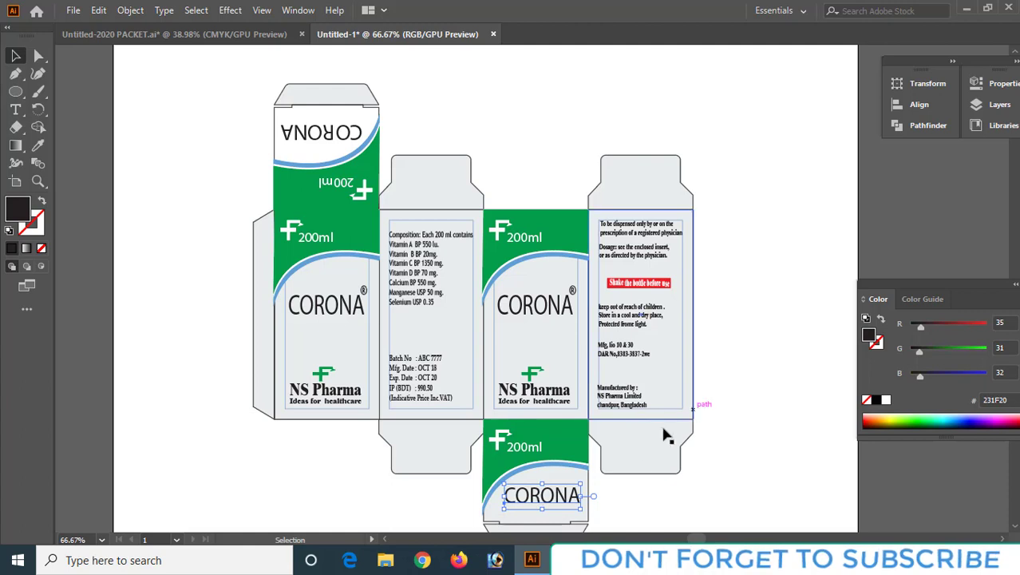
Add the text "154-23", rotate it to read vertically upward, and place it at the lower end of the glue flap beside the first panel
click(772, 435)
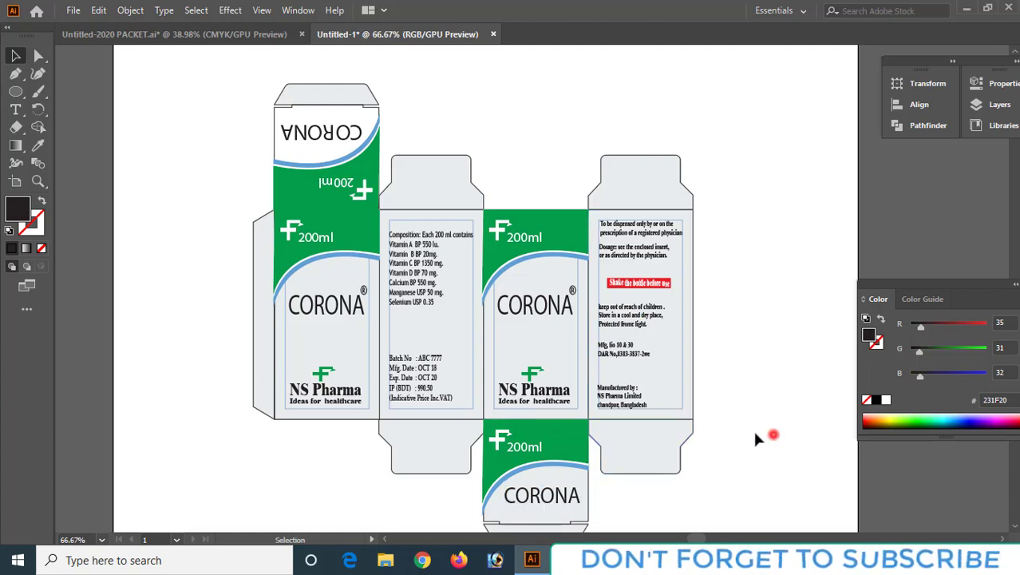
scroll(773, 433, down, 1)
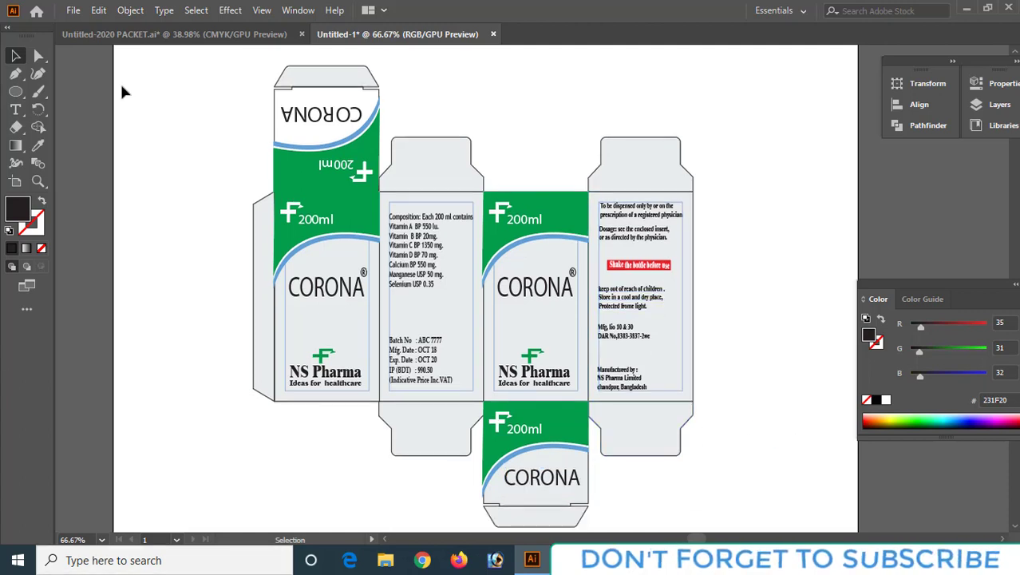
click(16, 109)
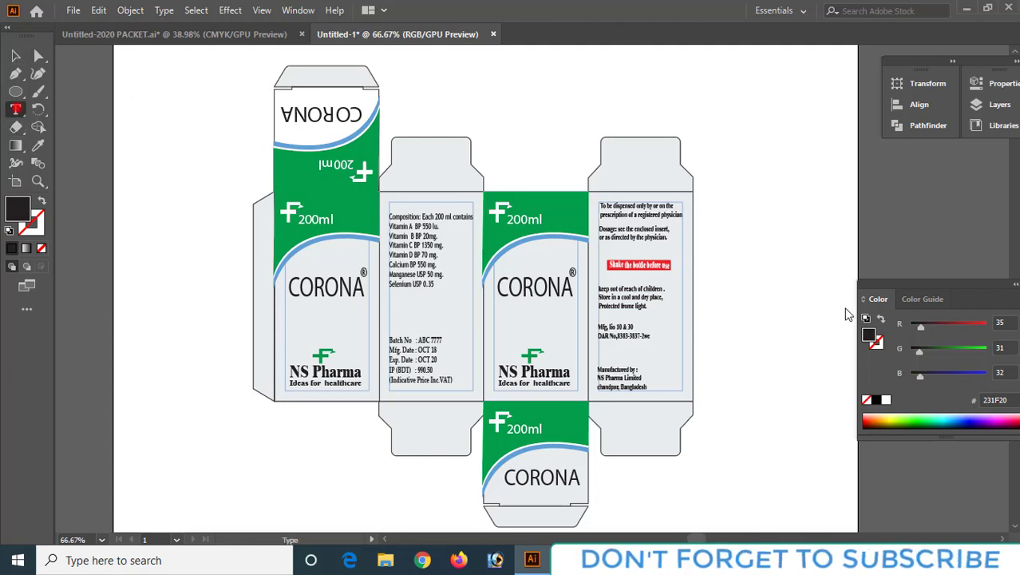
click(745, 268)
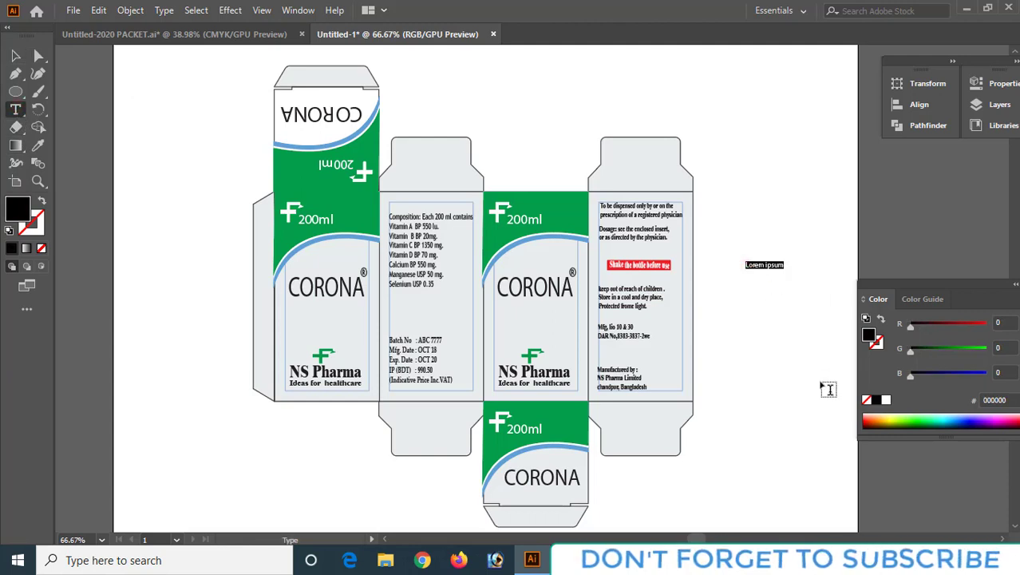
key(BackSpace)
click(12, 54)
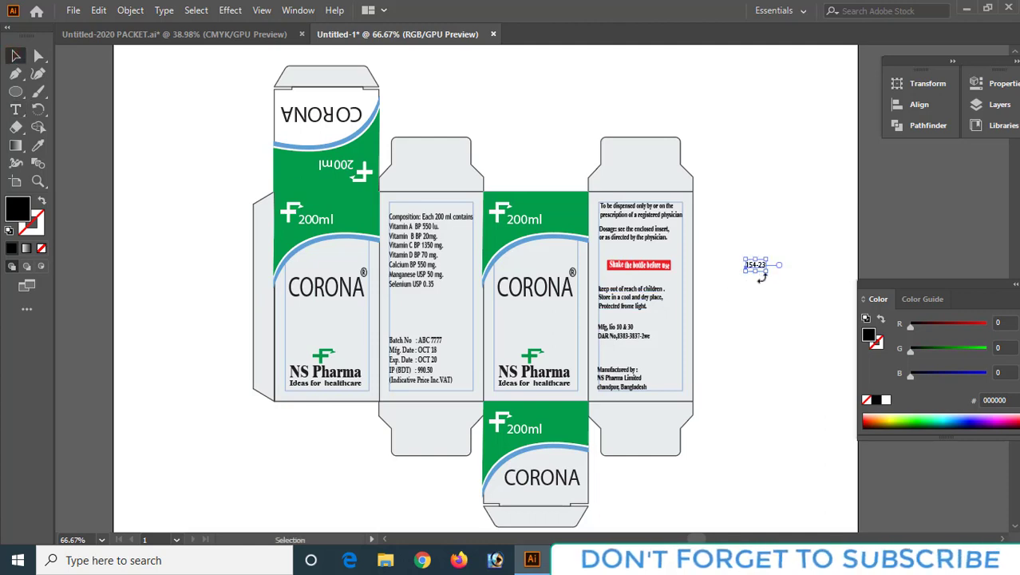
drag(763, 276, 269, 394)
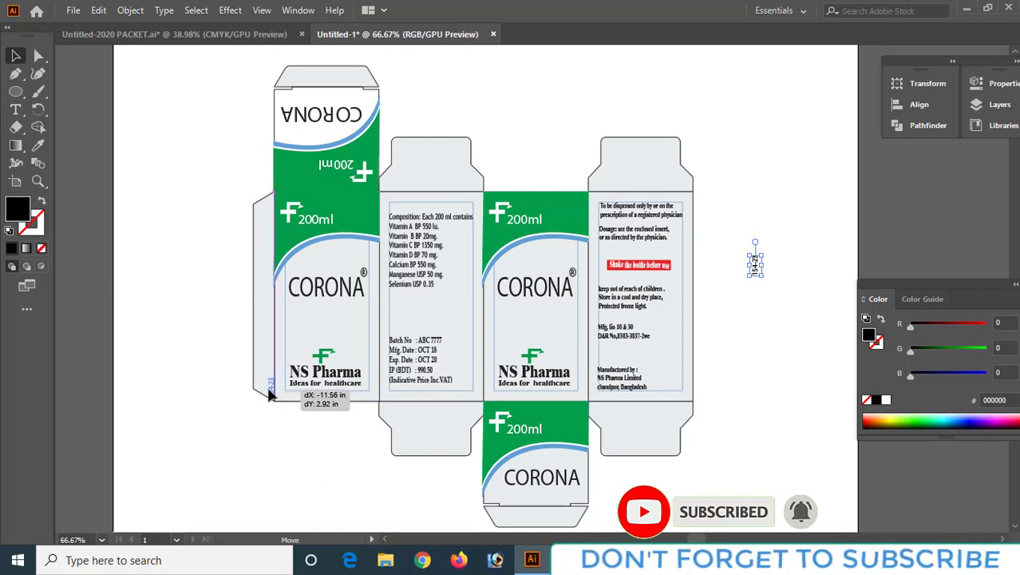
drag(269, 394, 270, 395)
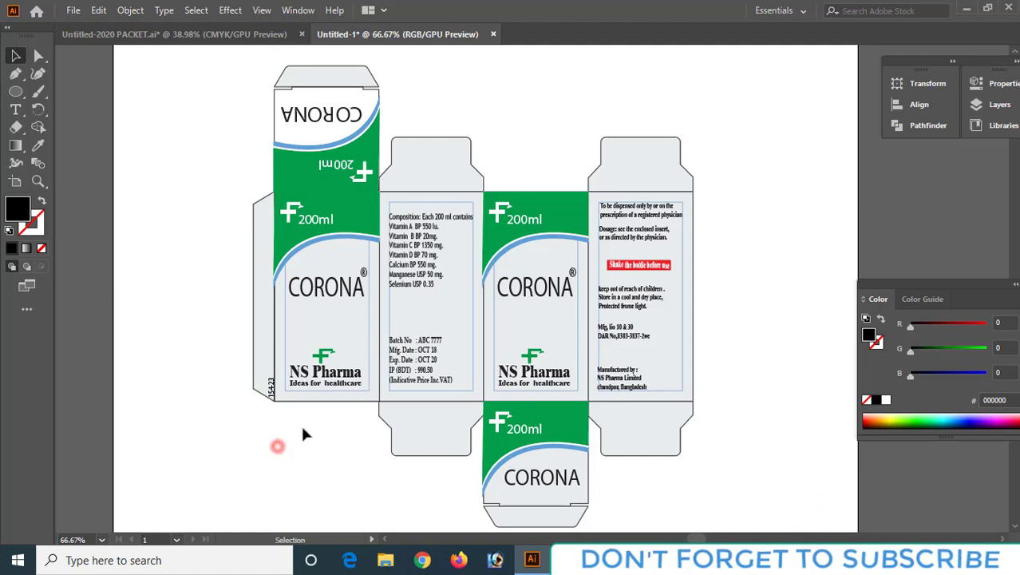
Delete the blue-outlined inner margin rectangles from all four main panels
shift+click(365, 335)
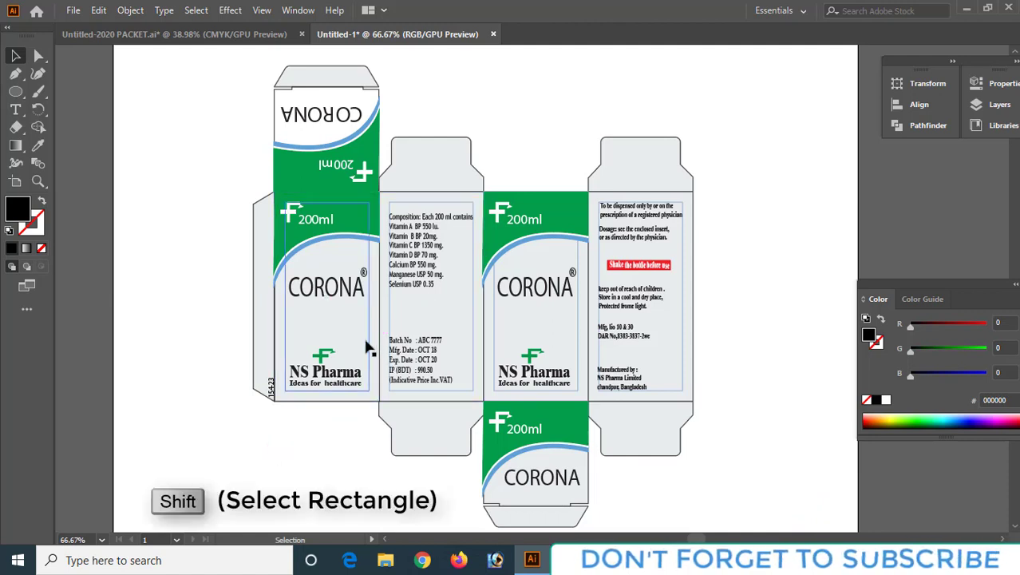
shift+click(369, 345)
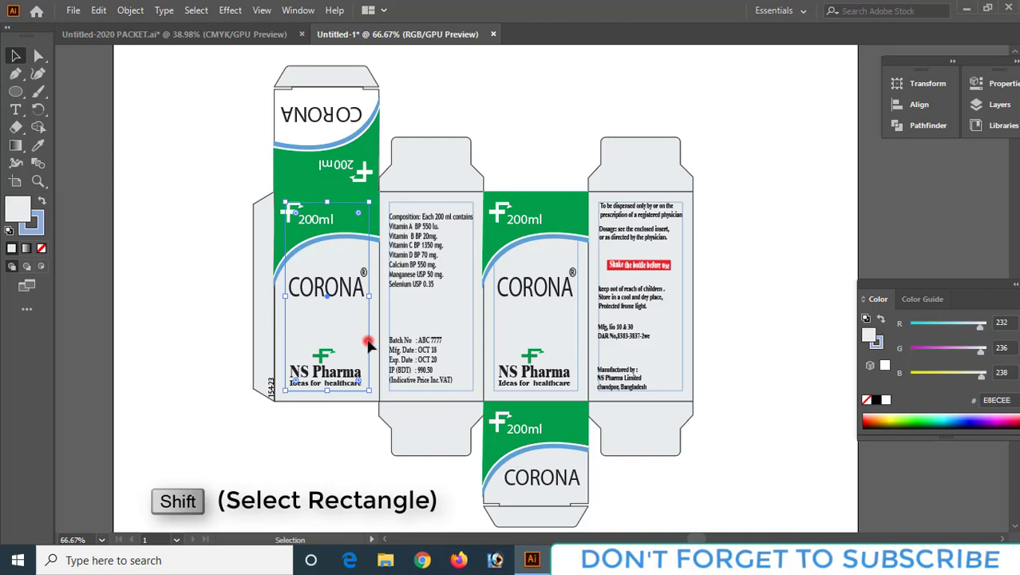
shift+click(474, 335)
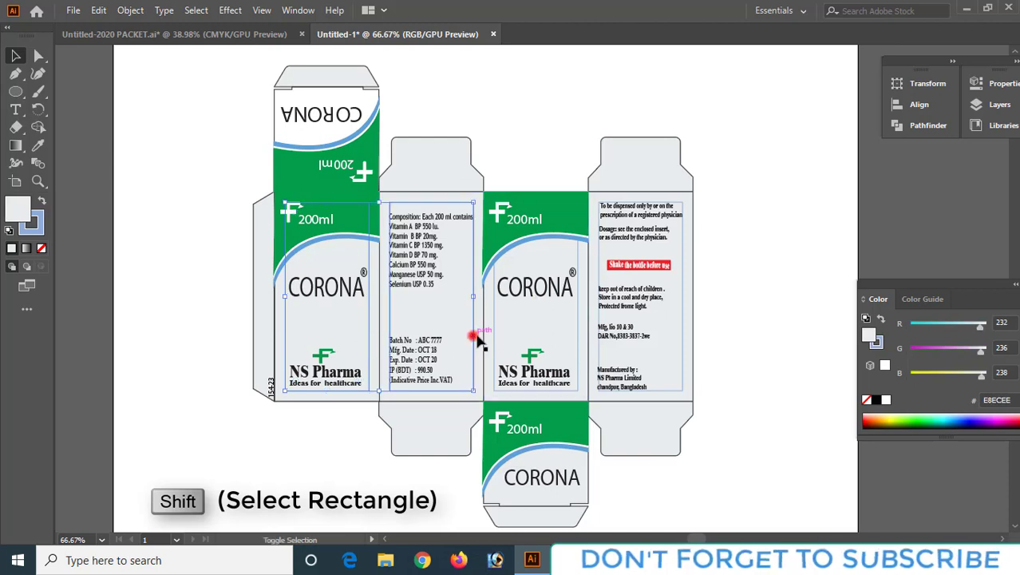
shift+click(577, 346)
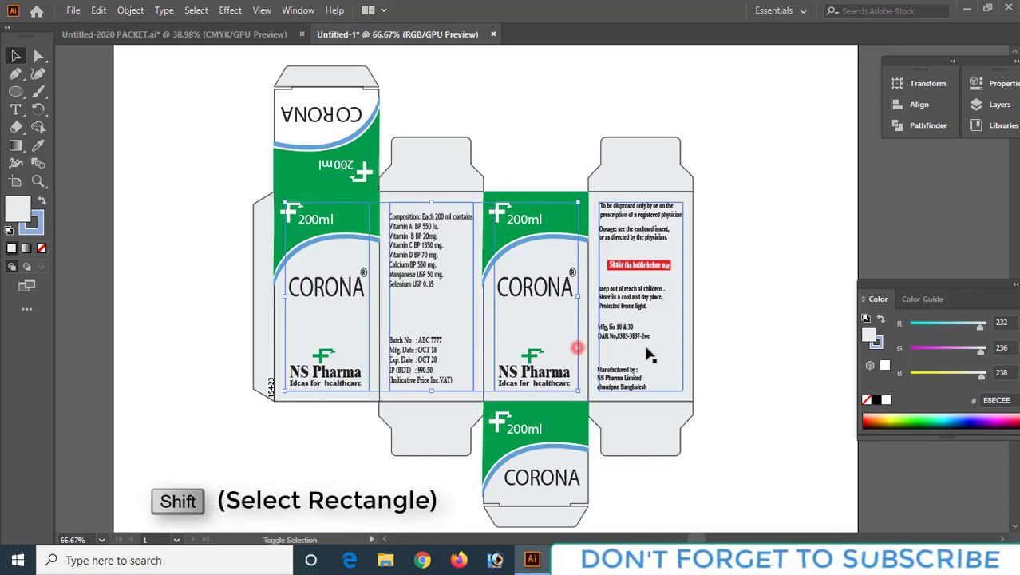
shift+click(681, 349)
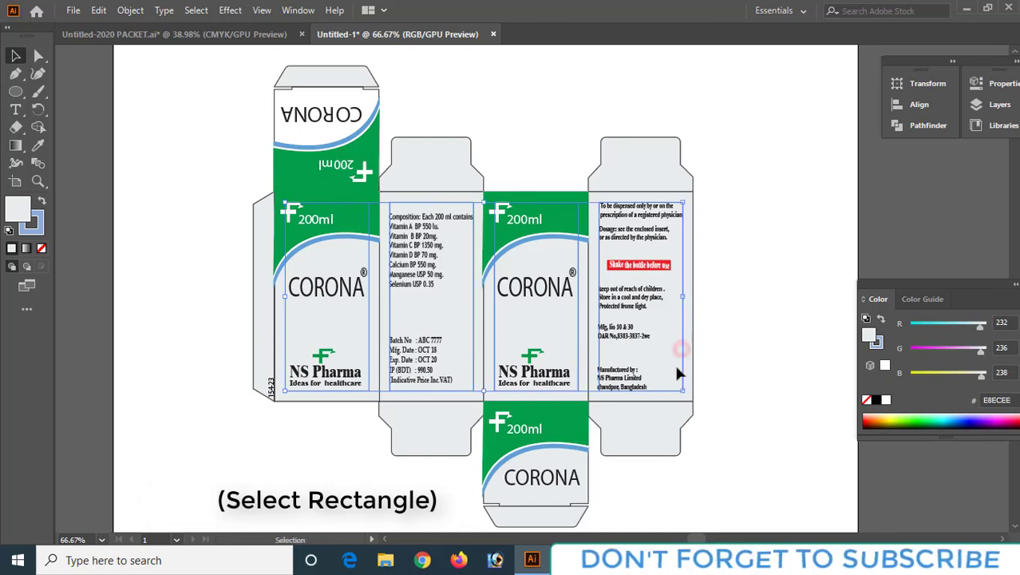
key(Delete)
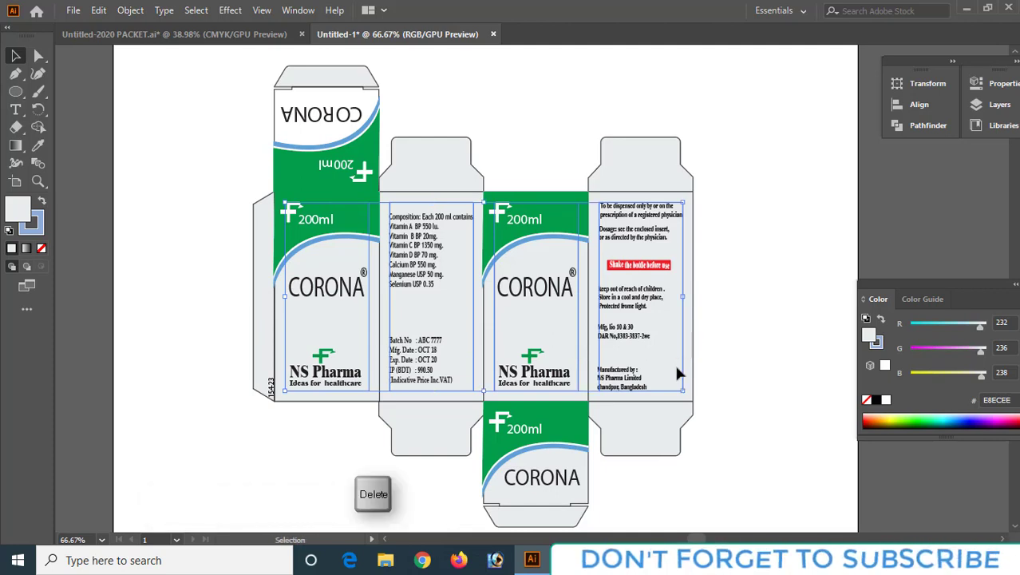
key(Delete)
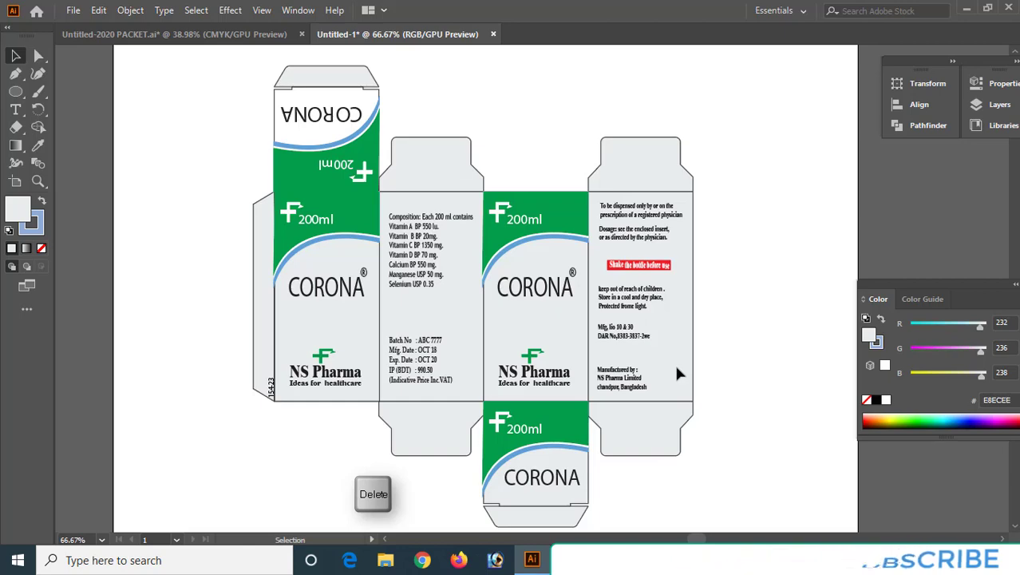
scroll(562, 140, down, 1)
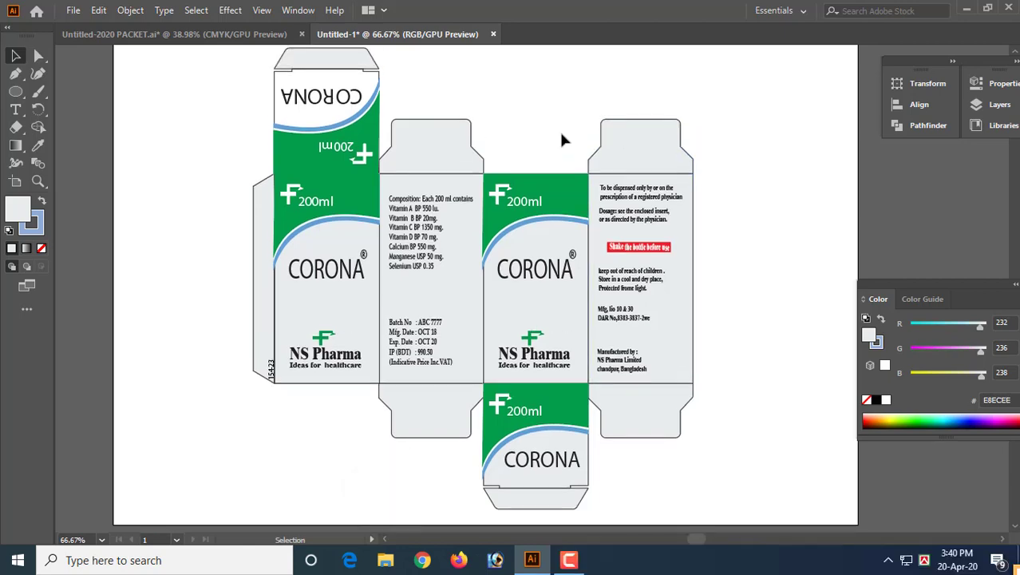